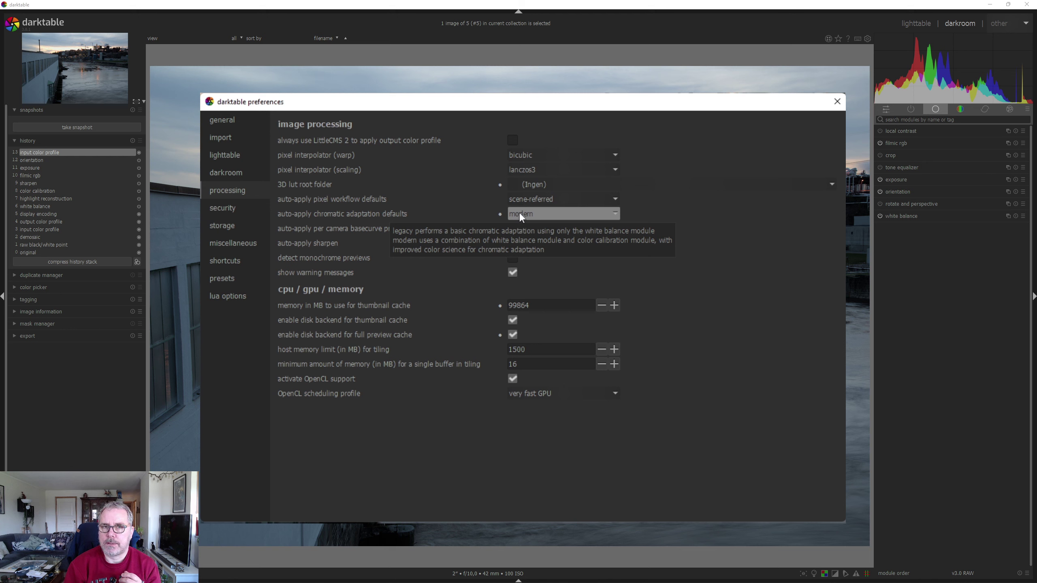
# Leave the preferences, check the active module layout preset and hide the snapshots and history side panel
pyautogui.press('Escape')
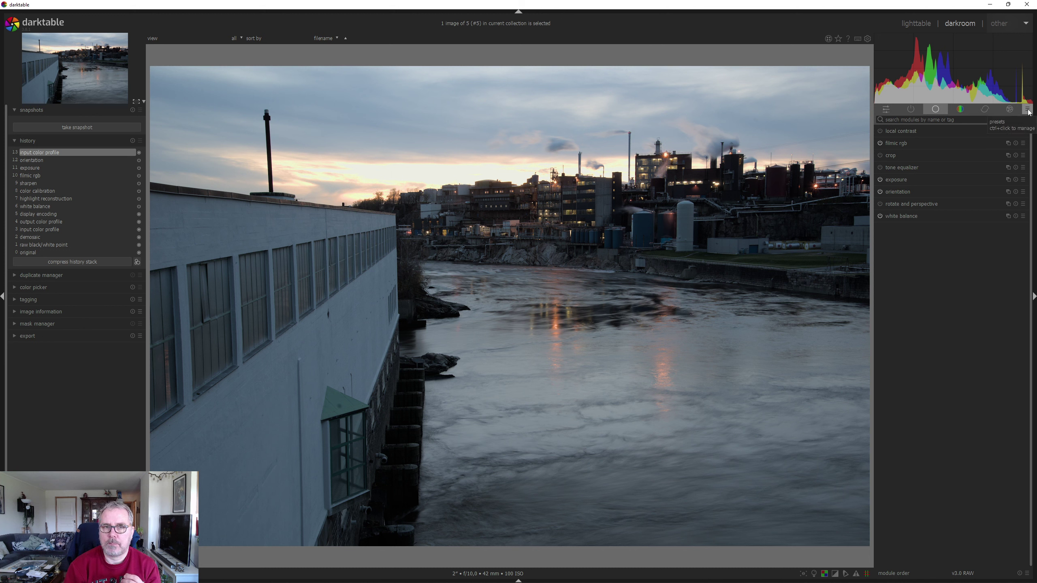
pyautogui.click(1028, 110)
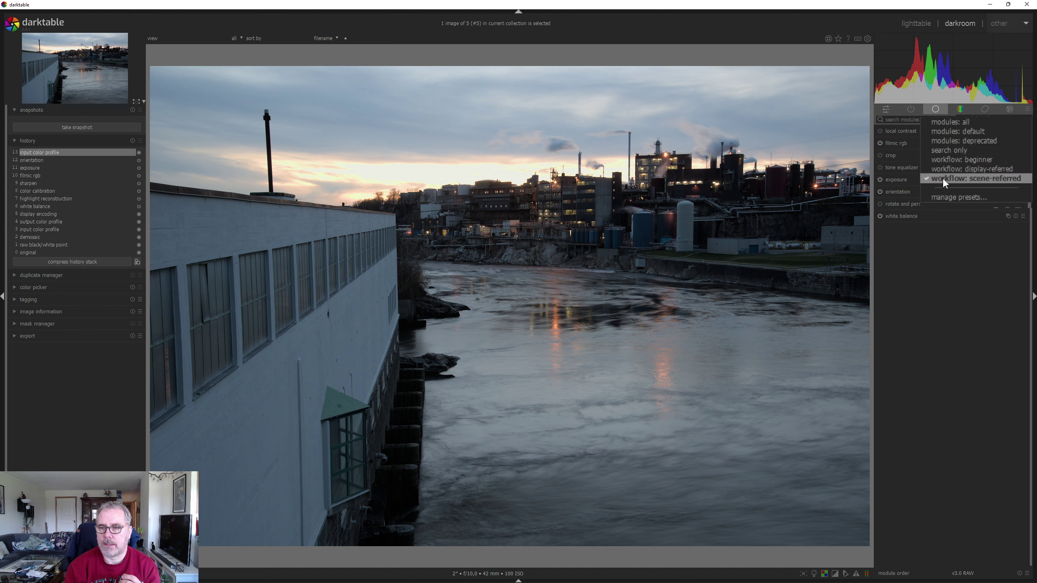
pyautogui.click(969, 283)
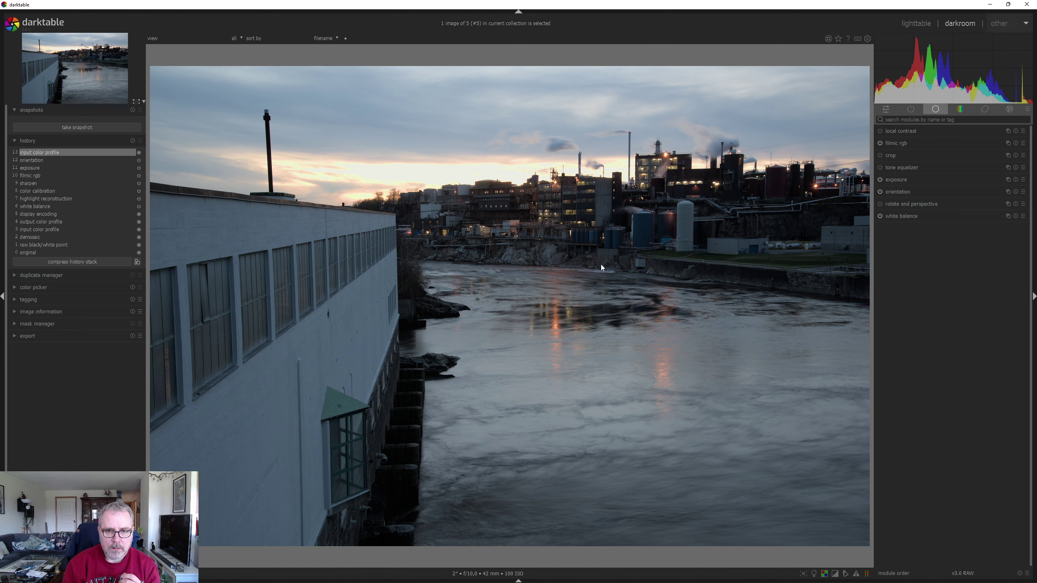
pyautogui.click(3, 297)
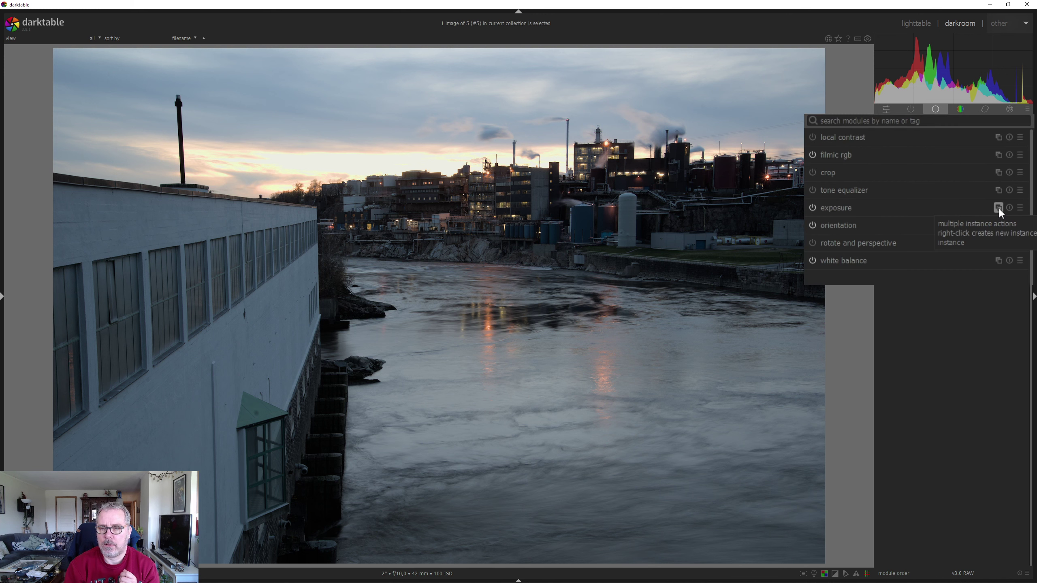
# Add a second instance of the exposure module and raise its exposure to about 0.59 EV
pyautogui.rightClick(1007, 180)
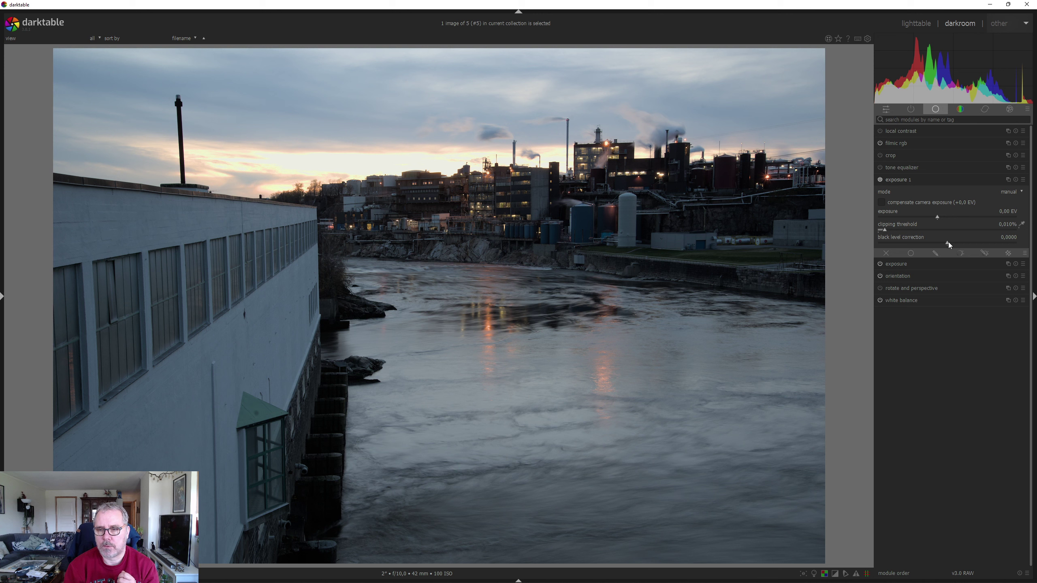
pyautogui.click(938, 265)
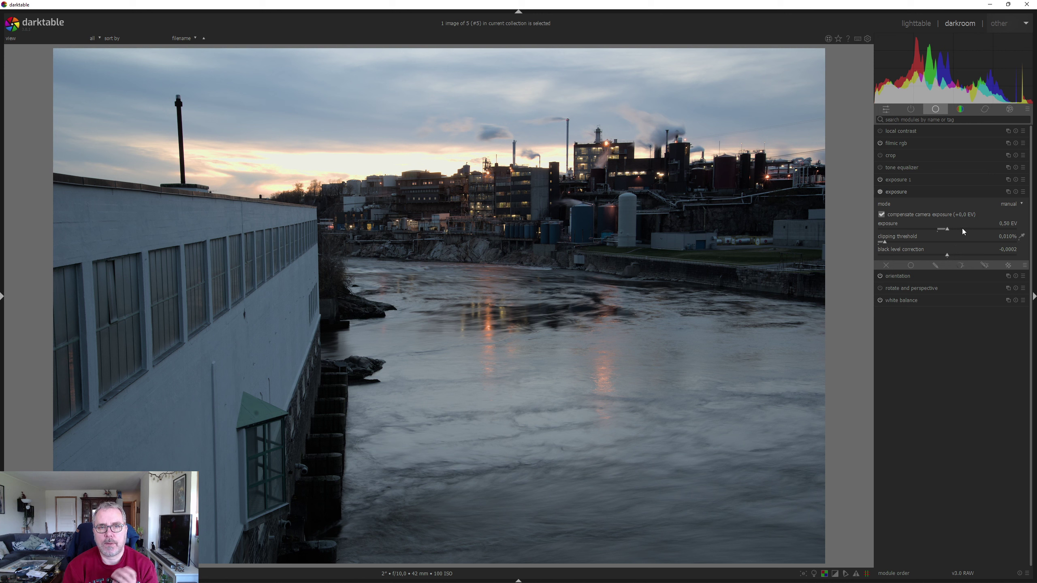
pyautogui.click(914, 180)
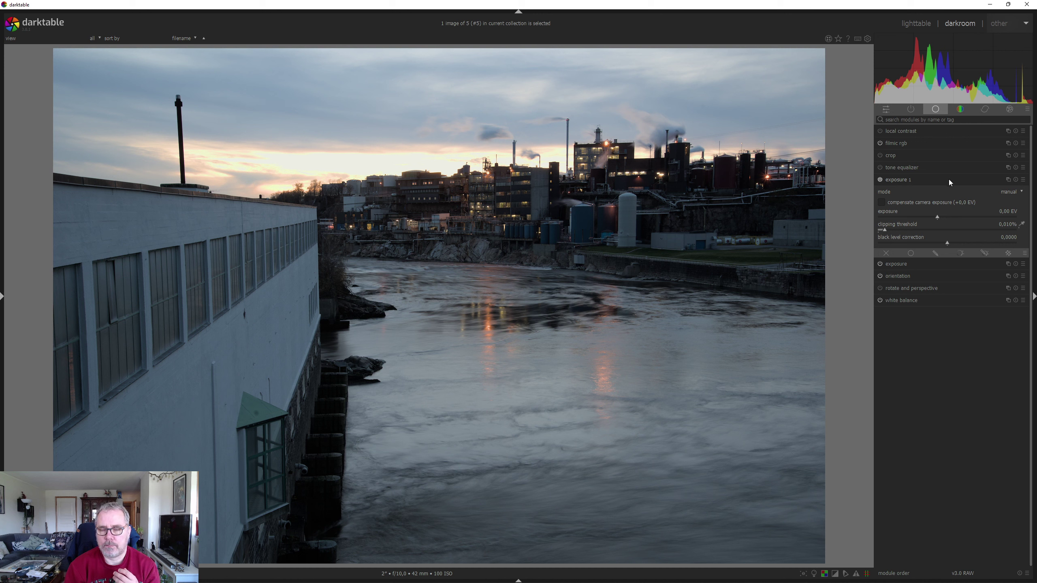
pyautogui.click(951, 217)
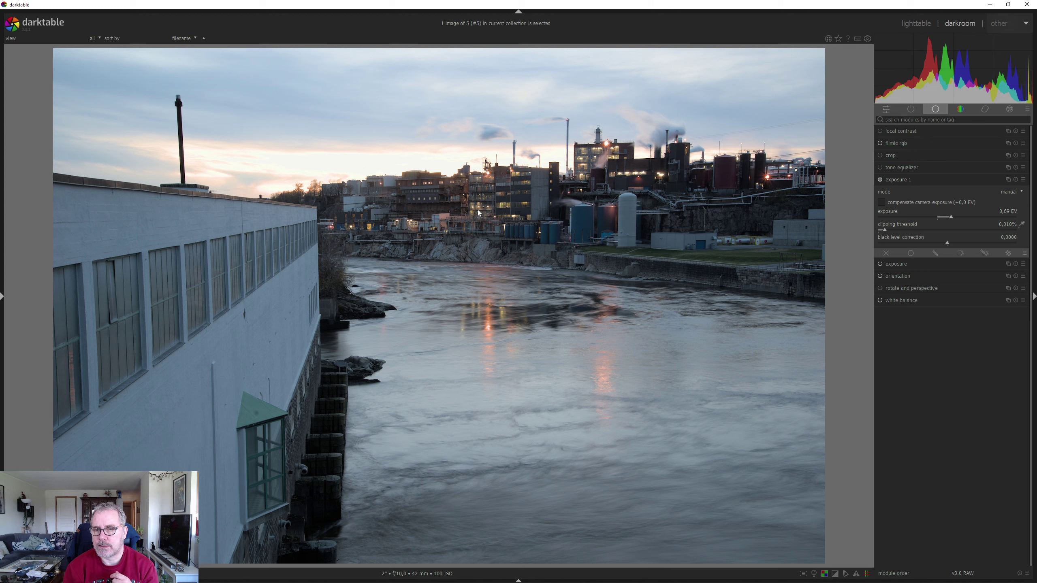
pyautogui.click(949, 216)
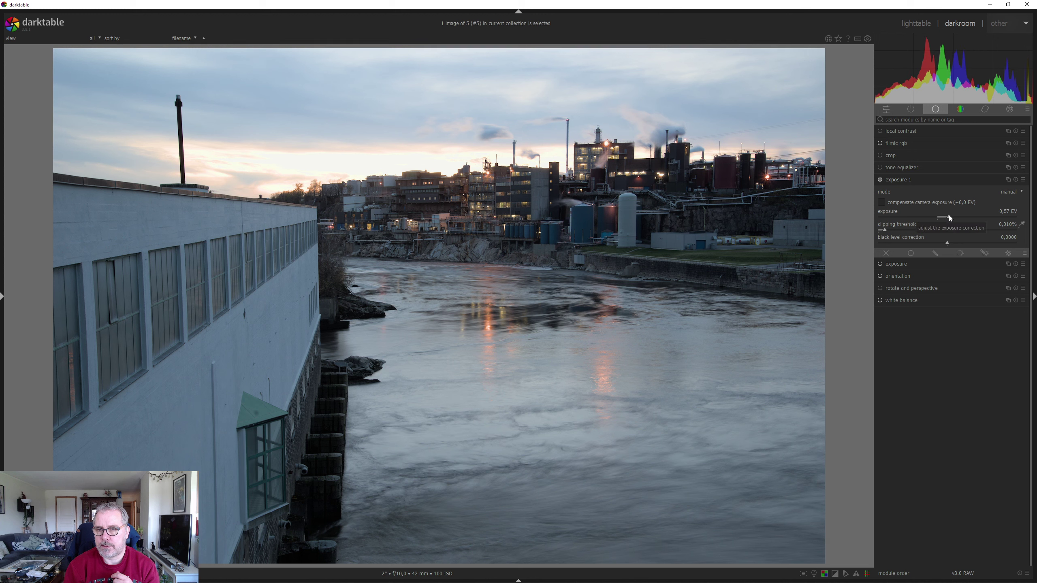
pyautogui.click(949, 215)
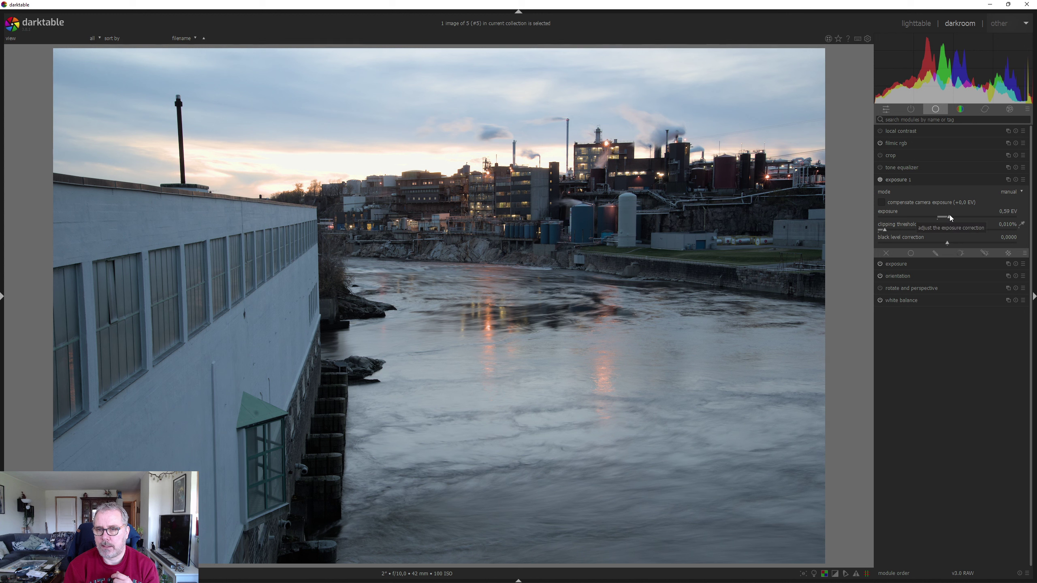
pyautogui.click(933, 179)
# Try the tone equalizer's compress shadows/highlights (eigf) : soft preset, compare the photo with the module off and on, and reset it
pyautogui.click(926, 167)
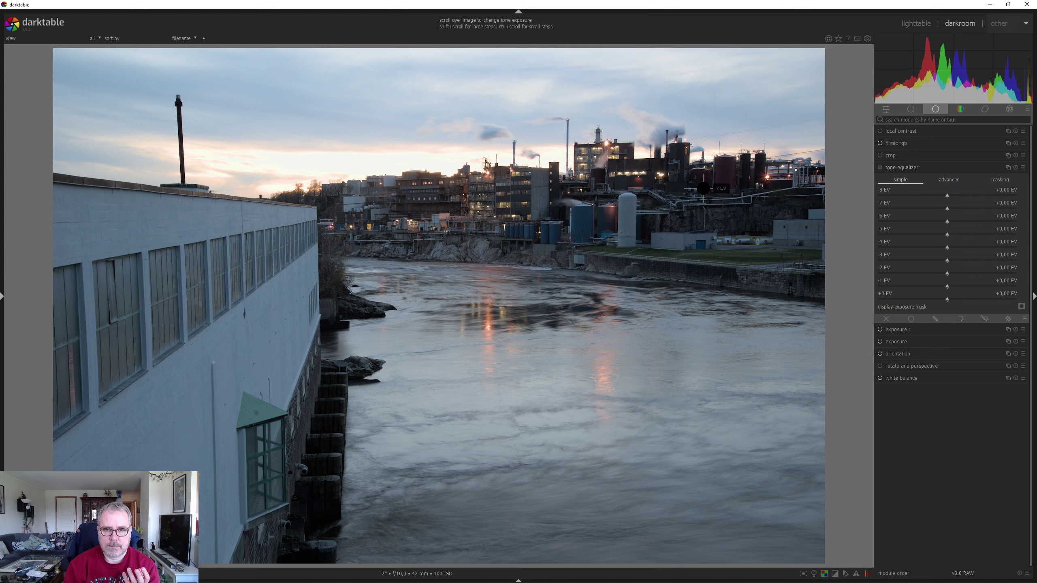
pyautogui.click(1021, 168)
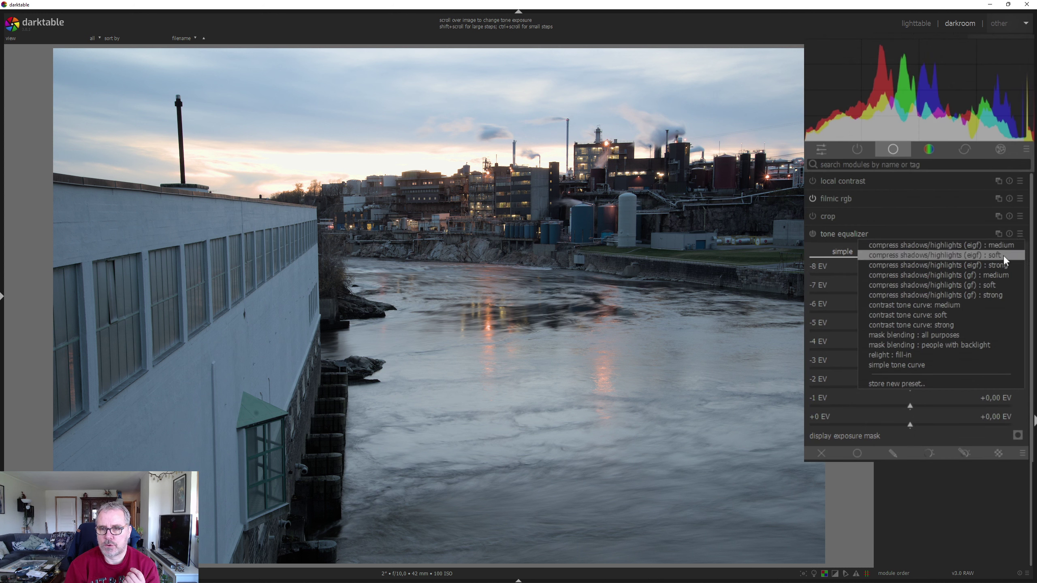
pyautogui.click(1003, 256)
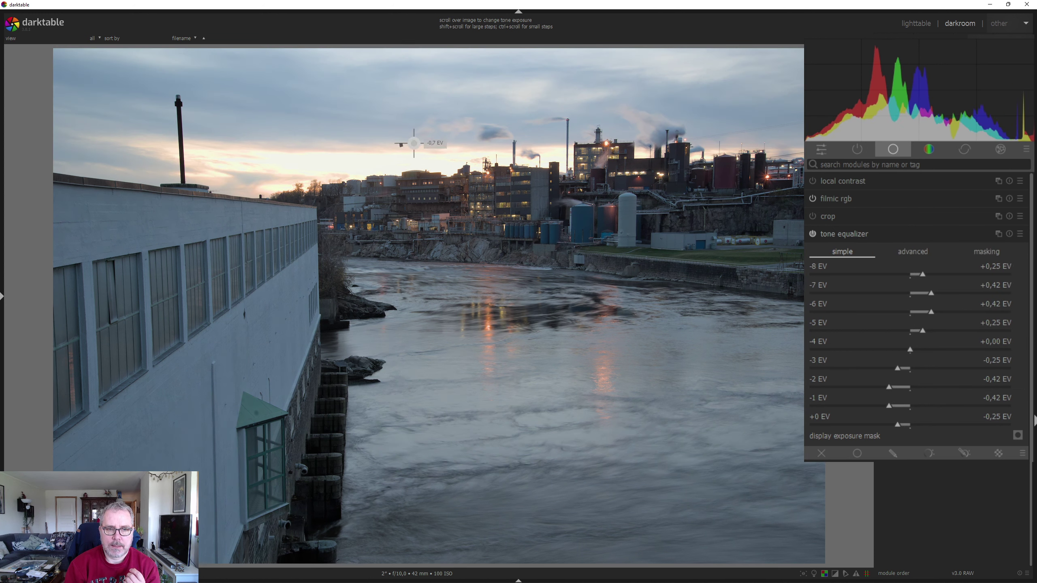
pyautogui.click(813, 233)
pyautogui.click(813, 233)
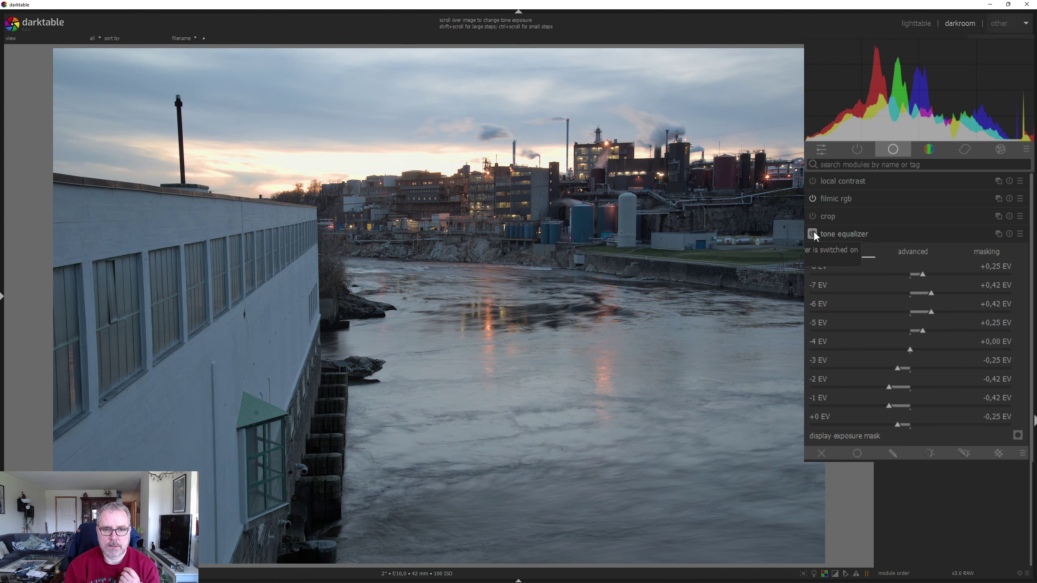
pyautogui.click(813, 233)
pyautogui.click(814, 233)
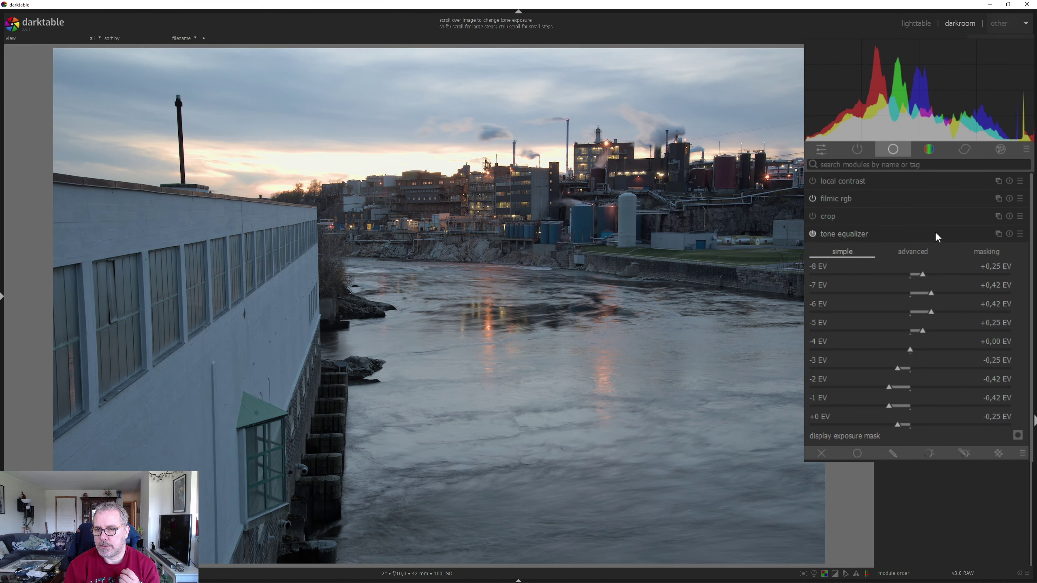
pyautogui.click(1009, 234)
# Try the compress shadows/highlights (eigf) : strong preset in the tone equalizer and reset the module
pyautogui.click(1021, 234)
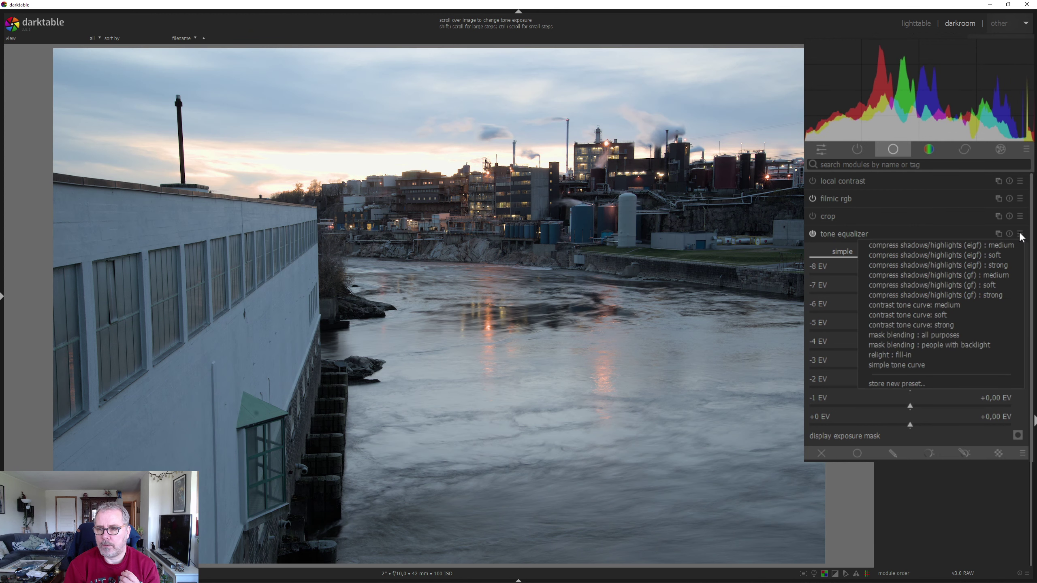
pyautogui.click(1012, 264)
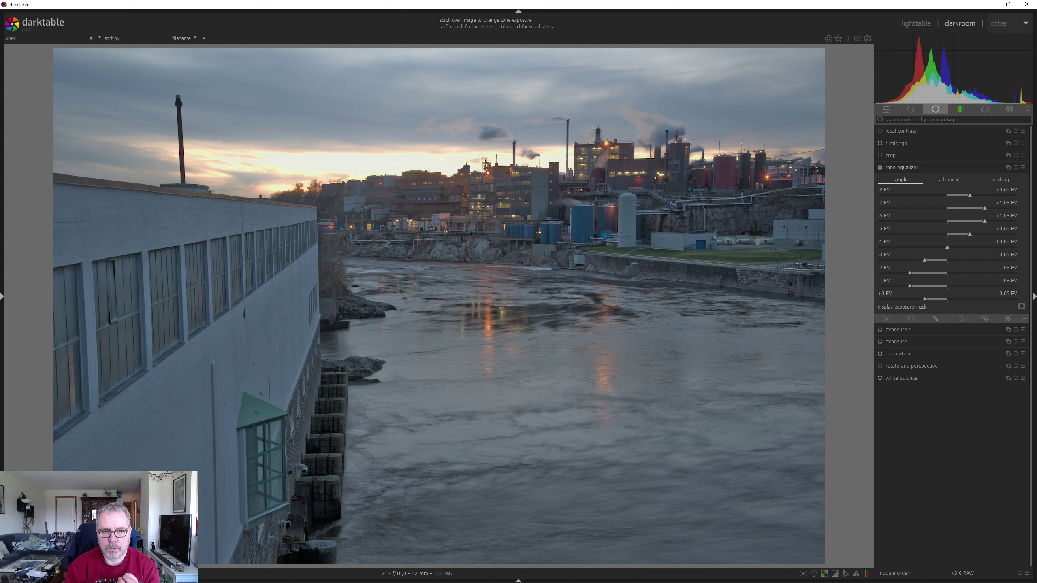
pyautogui.click(1016, 167)
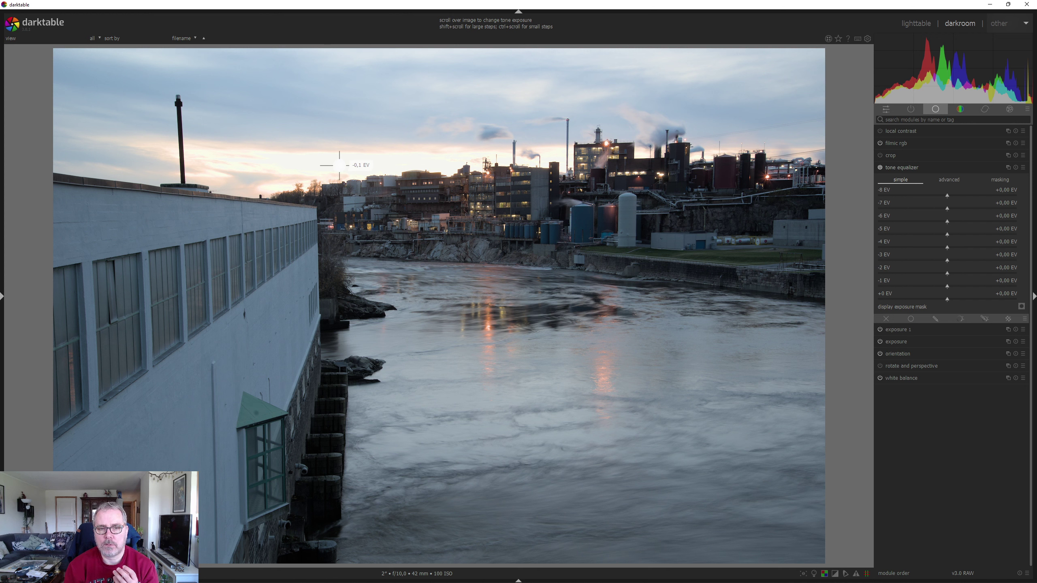
# Darken the bright horizon sky slightly with the tone equalizer and auto-adjust its mask to -2.00 EV exposure and +0.22 EV contrast compensation
pyautogui.scroll(-3, 339, 165)
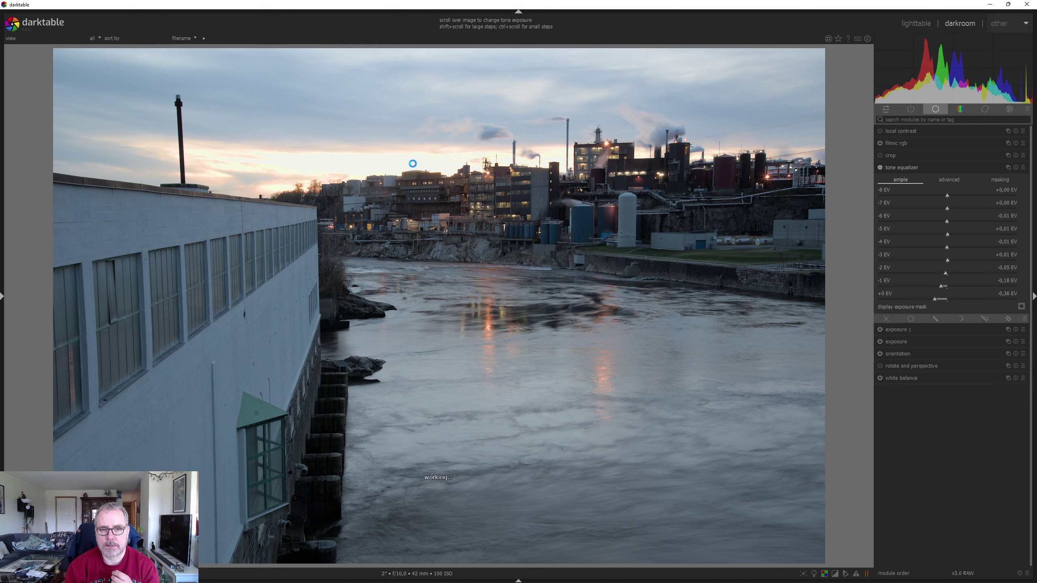
pyautogui.scroll(-1, 412, 163)
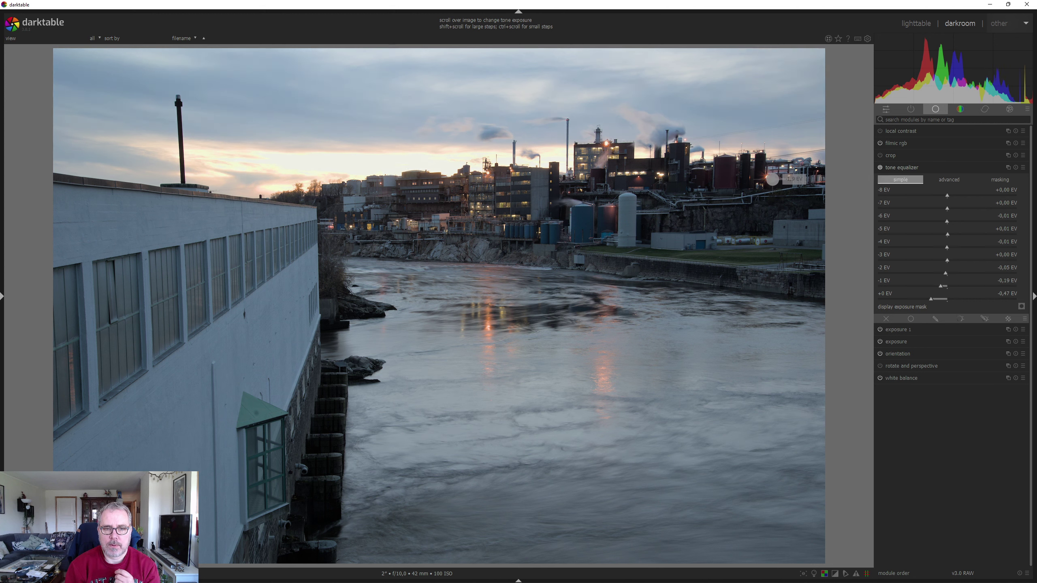
pyautogui.click(1001, 180)
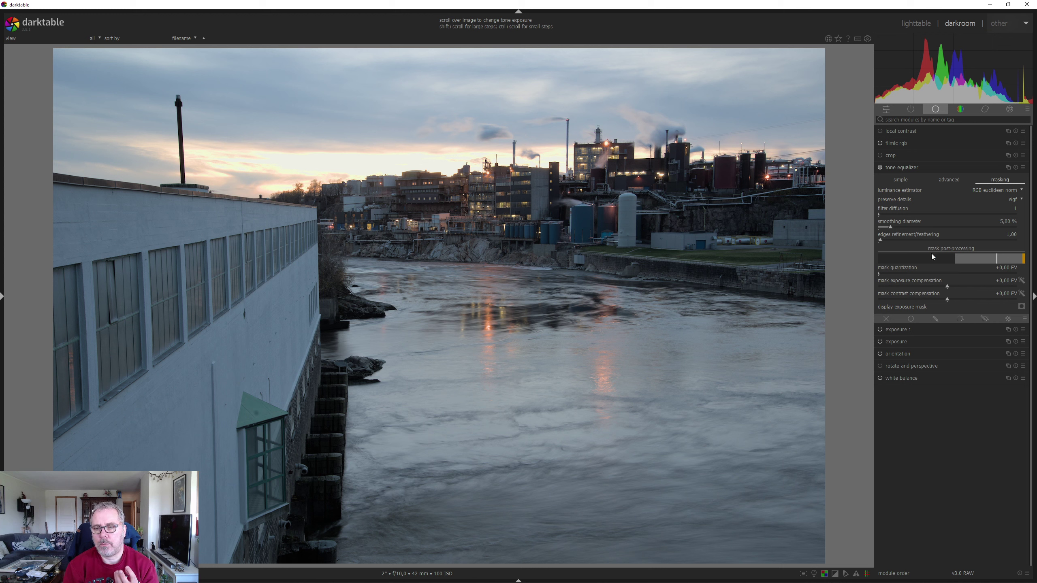
pyautogui.click(1022, 282)
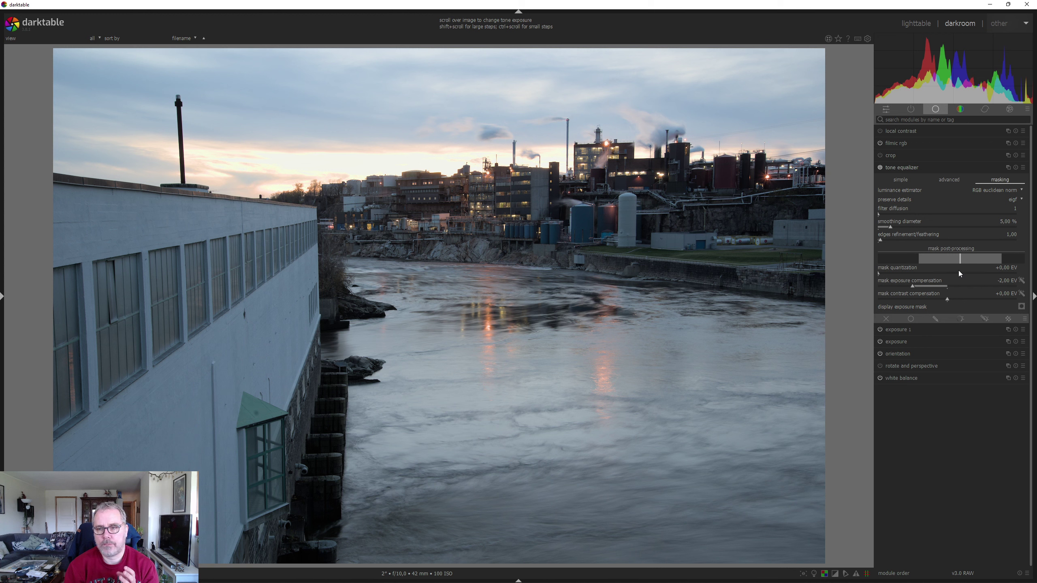
pyautogui.click(1023, 294)
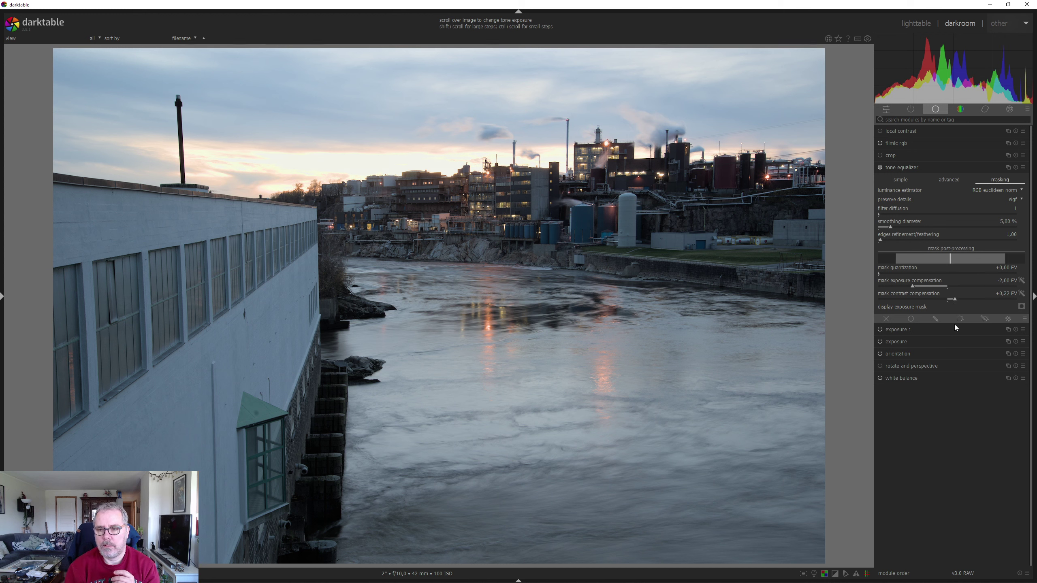
# Darken the bright horizon sky further with the tone equalizer until the +0 EV band is at -1.56 EV and the -1 EV band at -1.31 EV
pyautogui.click(896, 182)
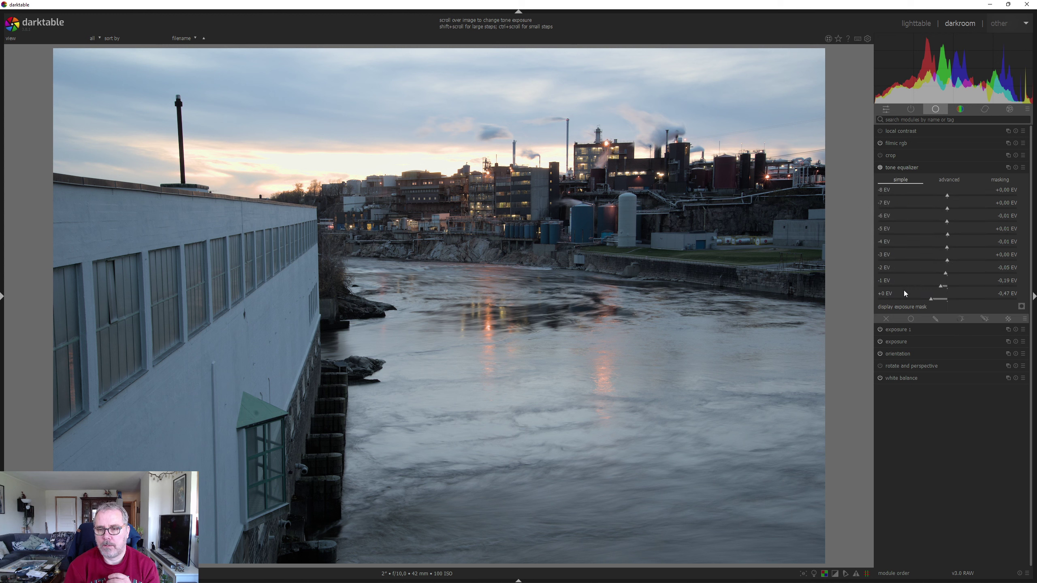
pyautogui.scroll(-4, 417, 162)
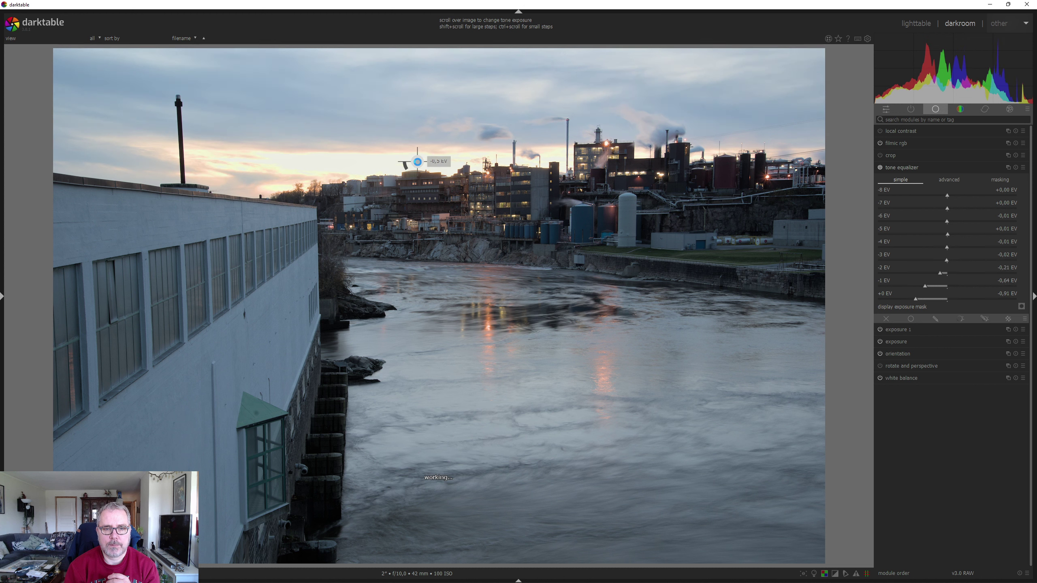
pyautogui.scroll(-2, 419, 162)
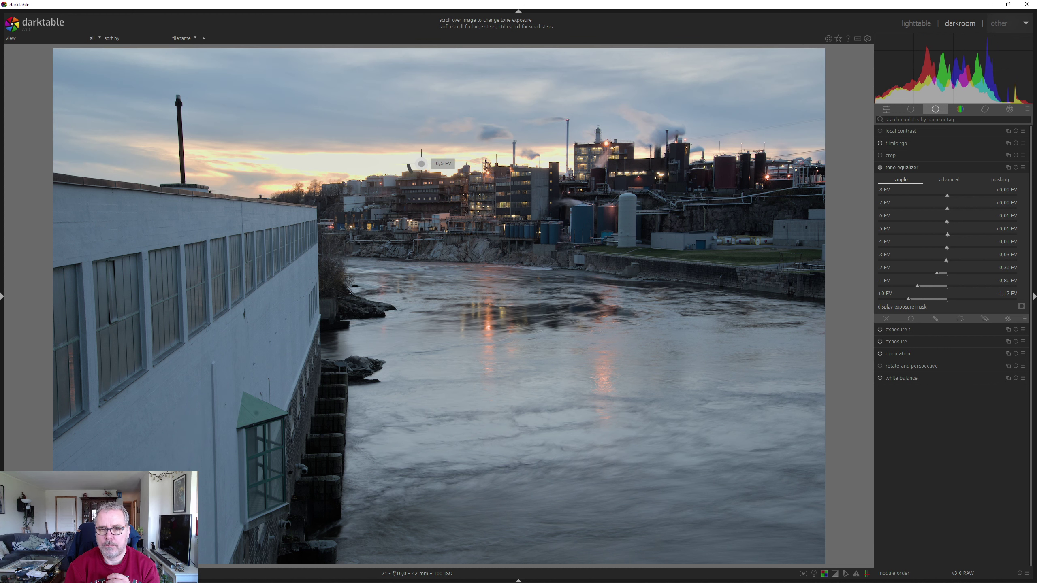
pyautogui.scroll(-2, 421, 163)
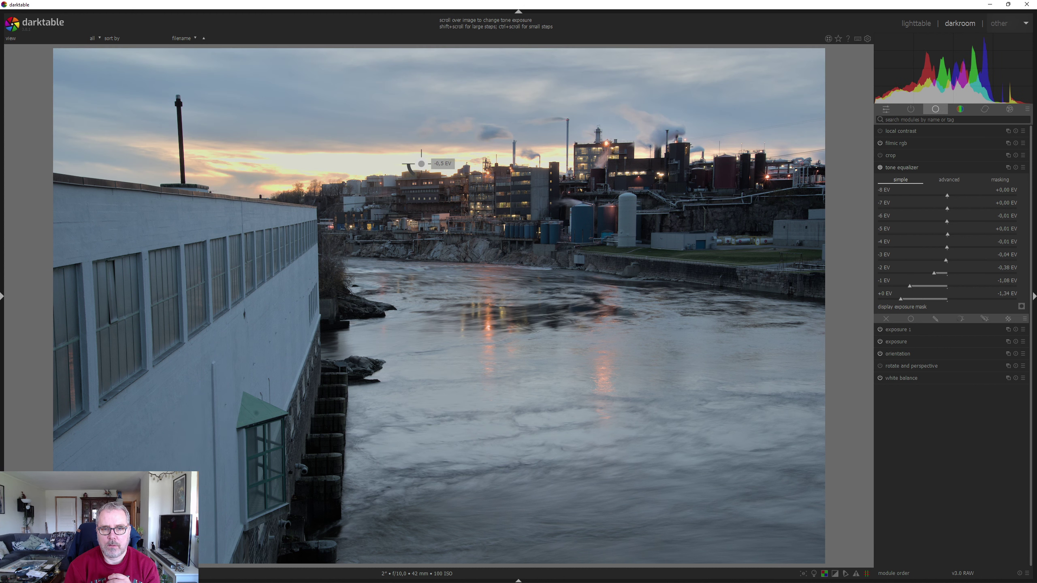
pyautogui.scroll(-2, 421, 164)
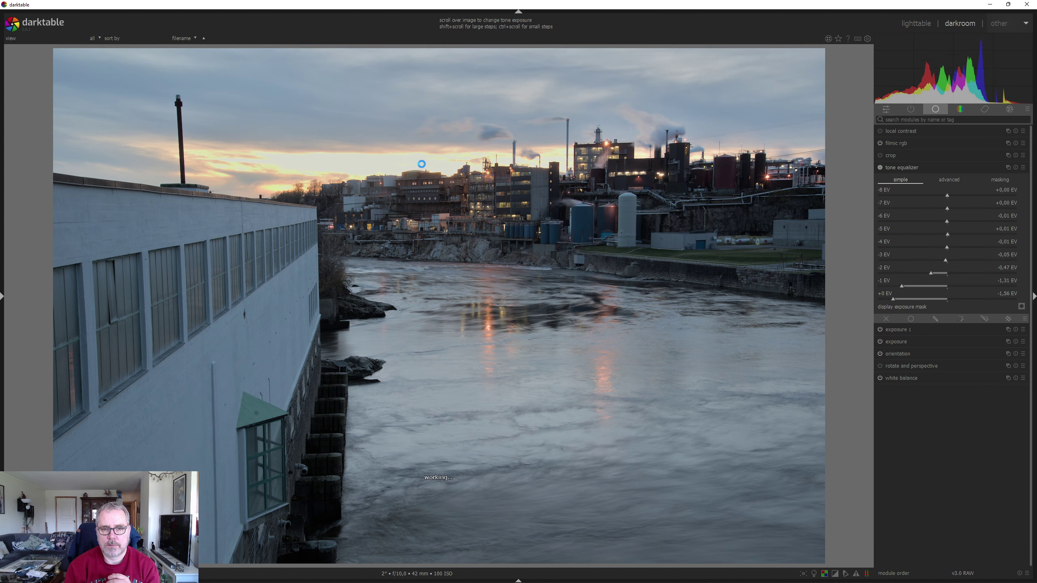
# Switch off the tone equalizer, search the modules for "shad" and enable shadows and highlights with its default settings
pyautogui.click(881, 170)
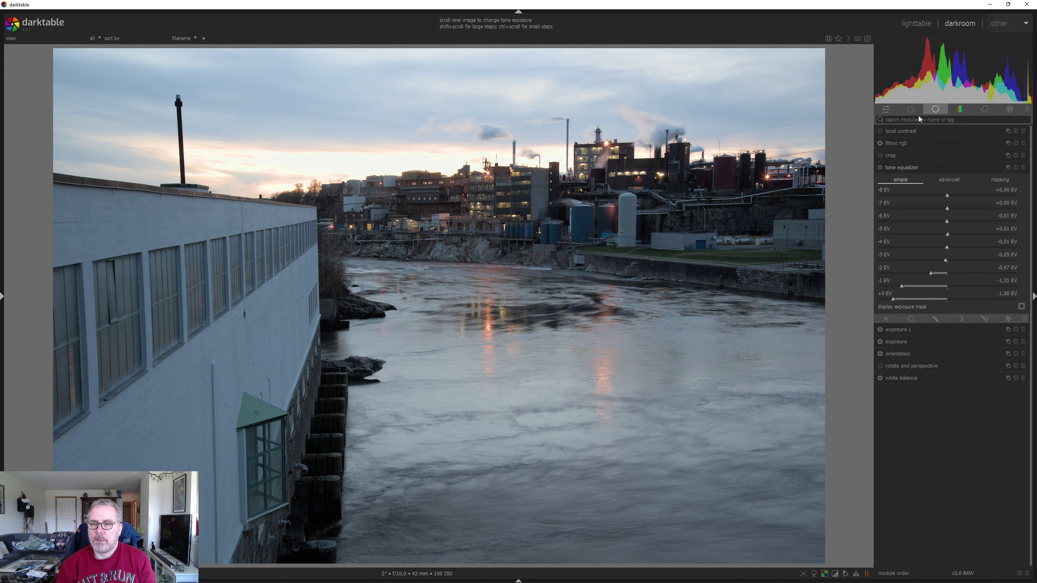
pyautogui.write('shad')
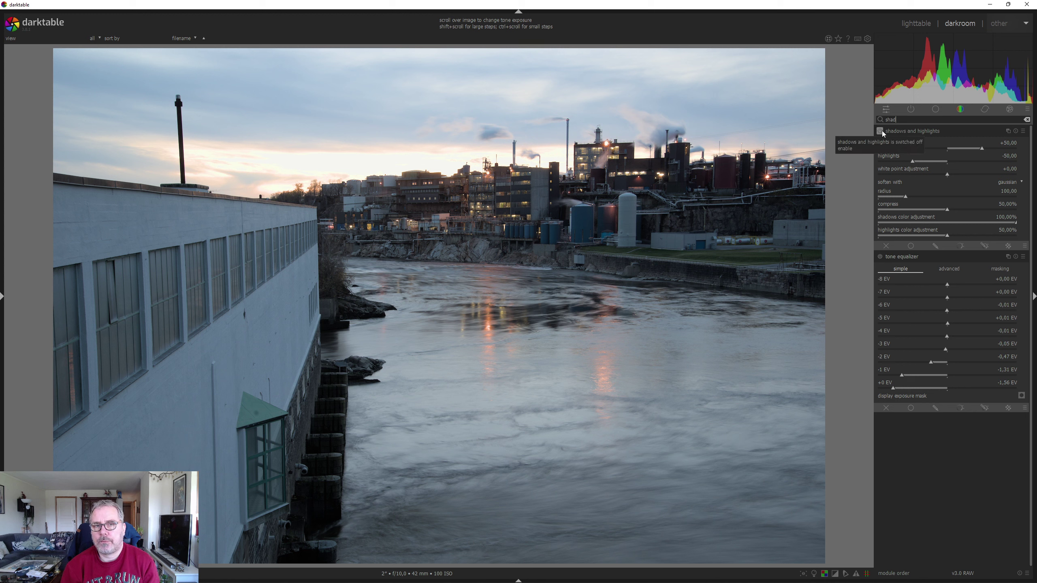
pyautogui.click(880, 131)
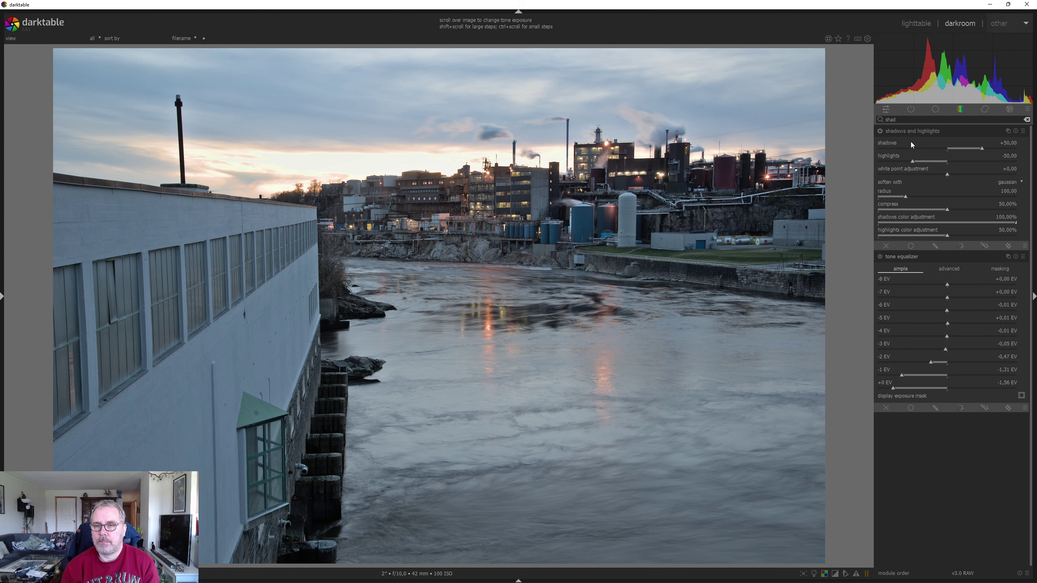
pyautogui.keyDown('shift'); pyautogui.click(900, 130); pyautogui.keyUp('shift')
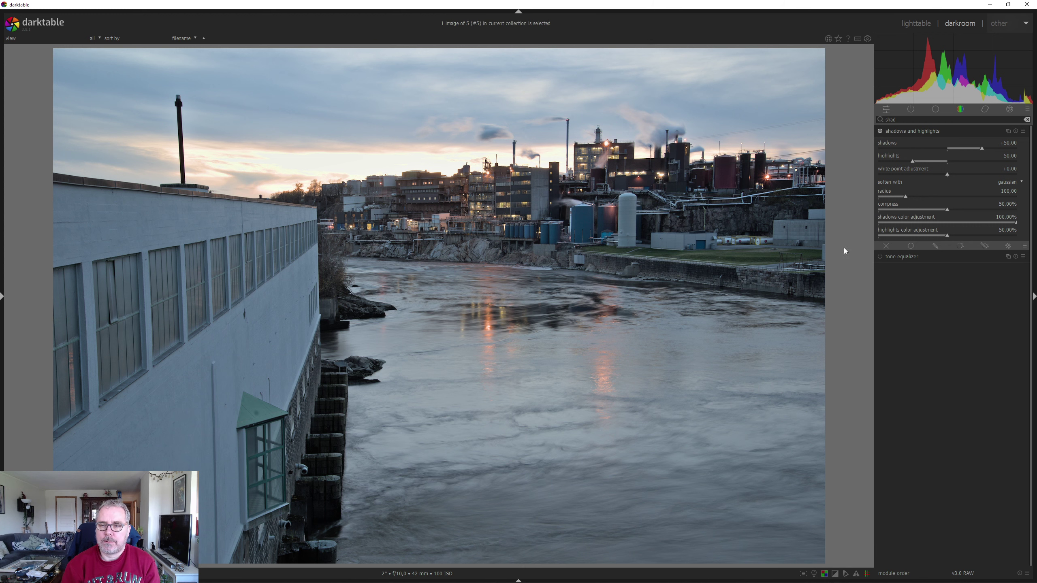
# Switch the tone equalizer back on to combine both modules, and disable shadows and highlights
pyautogui.click(879, 256)
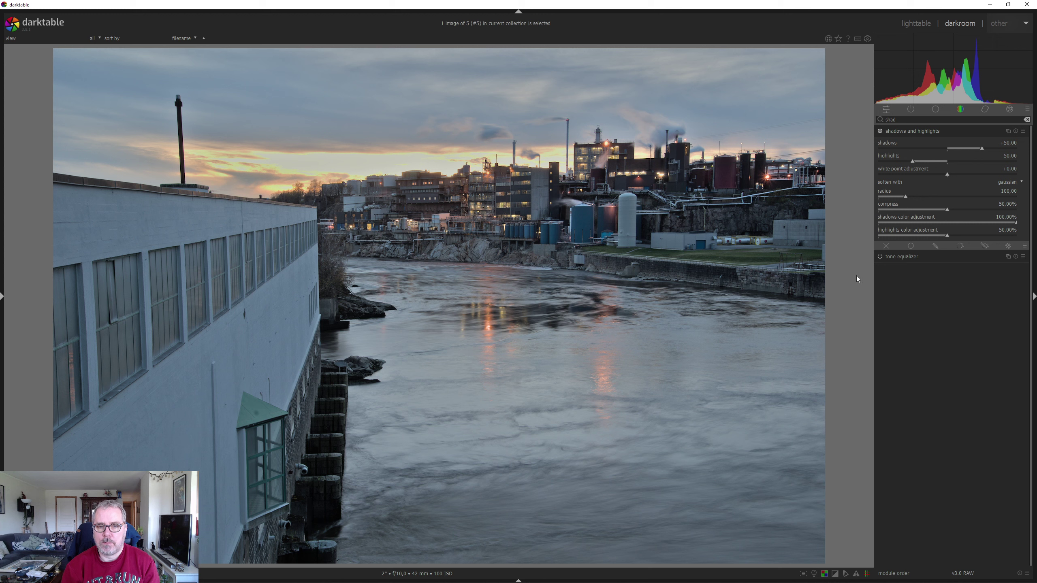
pyautogui.click(960, 109)
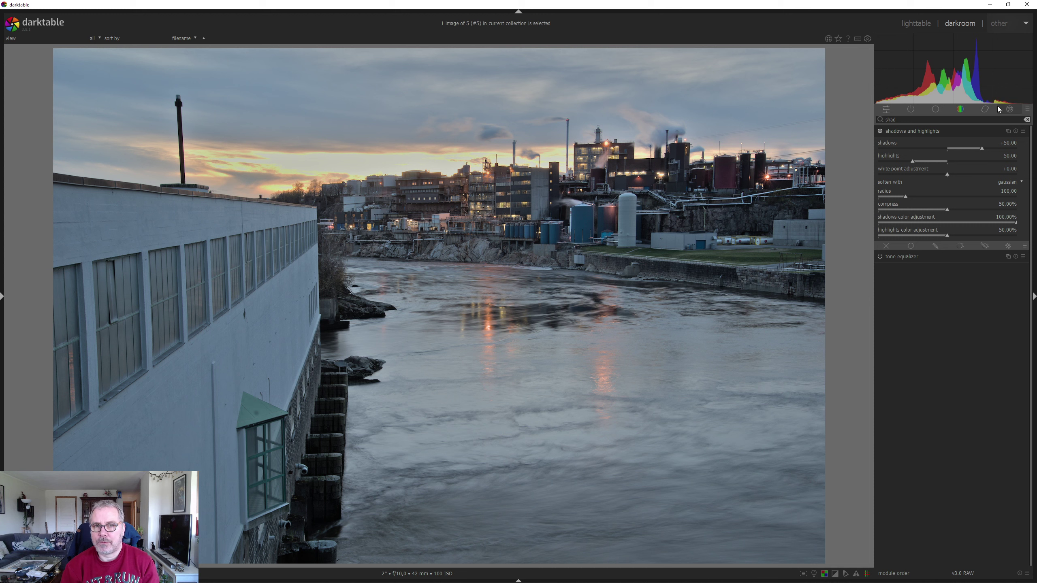
pyautogui.click(881, 131)
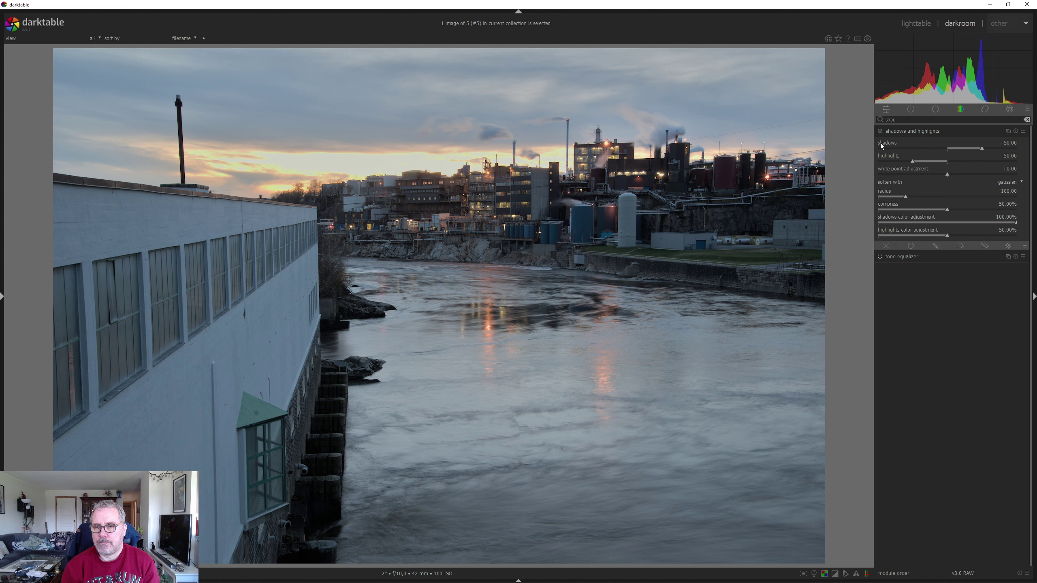
# Switch off the tone equalizer, enable shadows and highlights with its default settings, and inspect the factory area up close
pyautogui.click(879, 257)
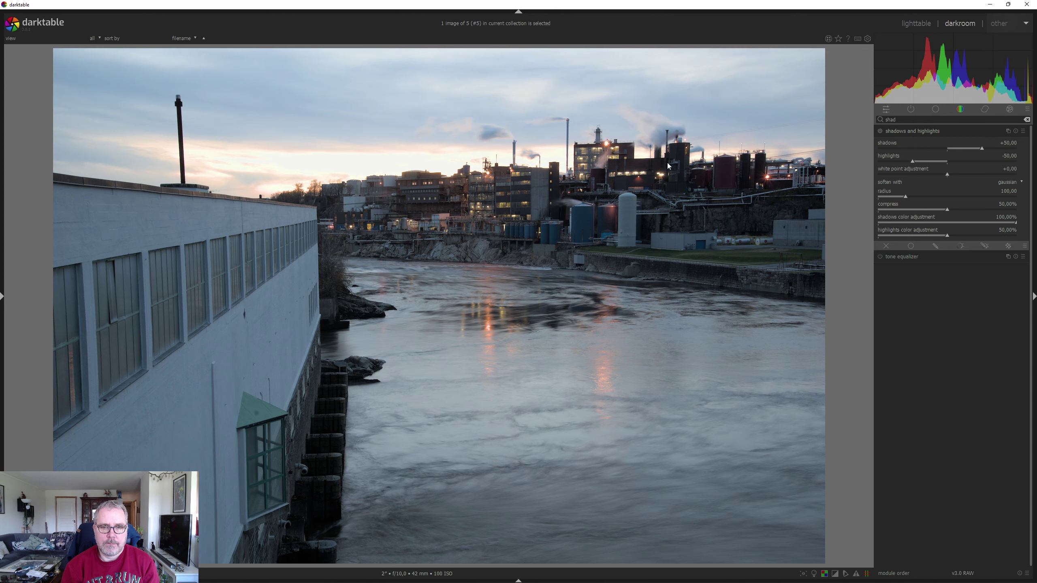
pyautogui.click(880, 131)
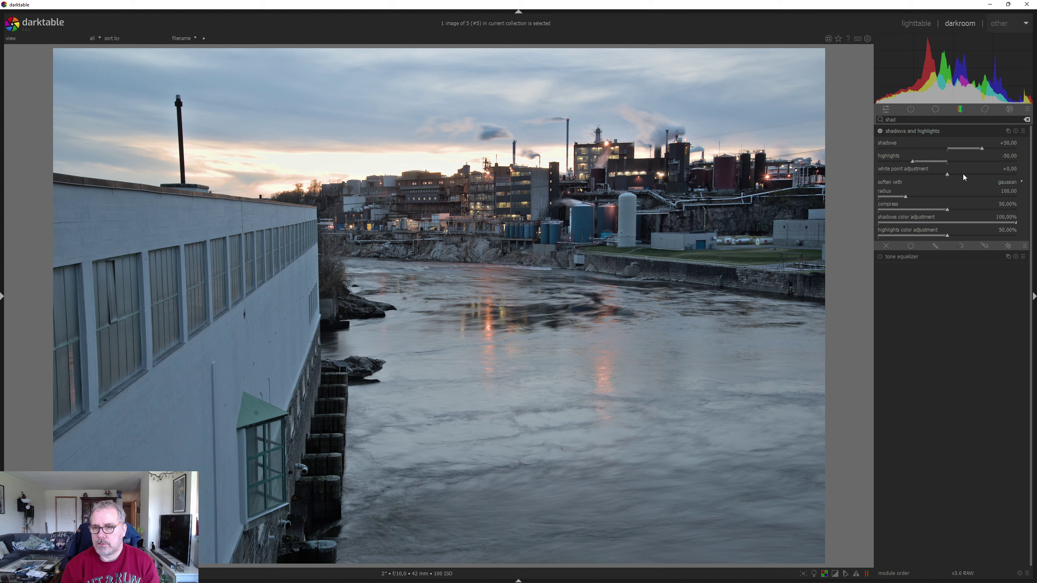
pyautogui.click(962, 132)
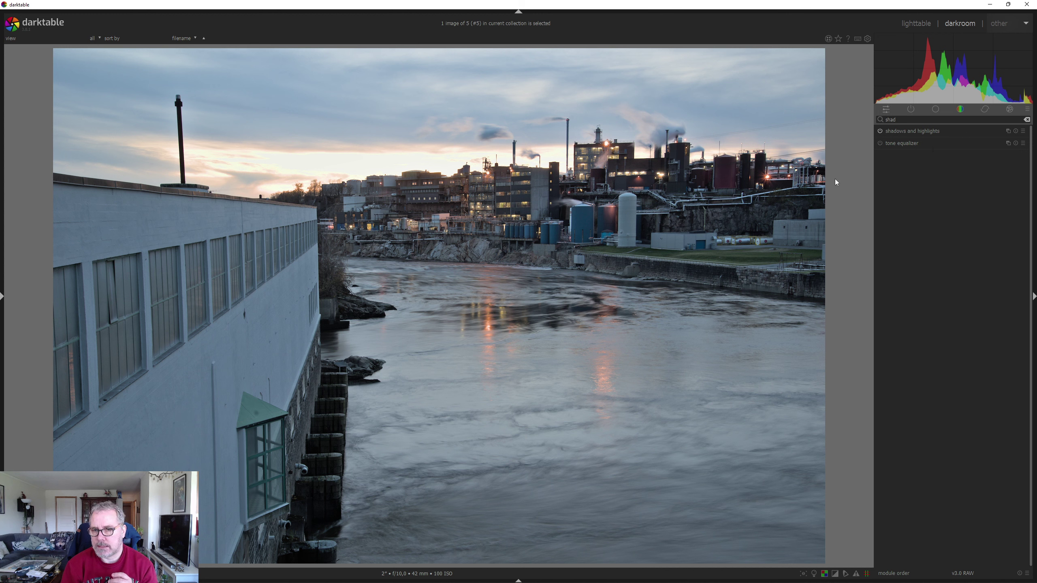
pyautogui.scroll(4, 650, 148)
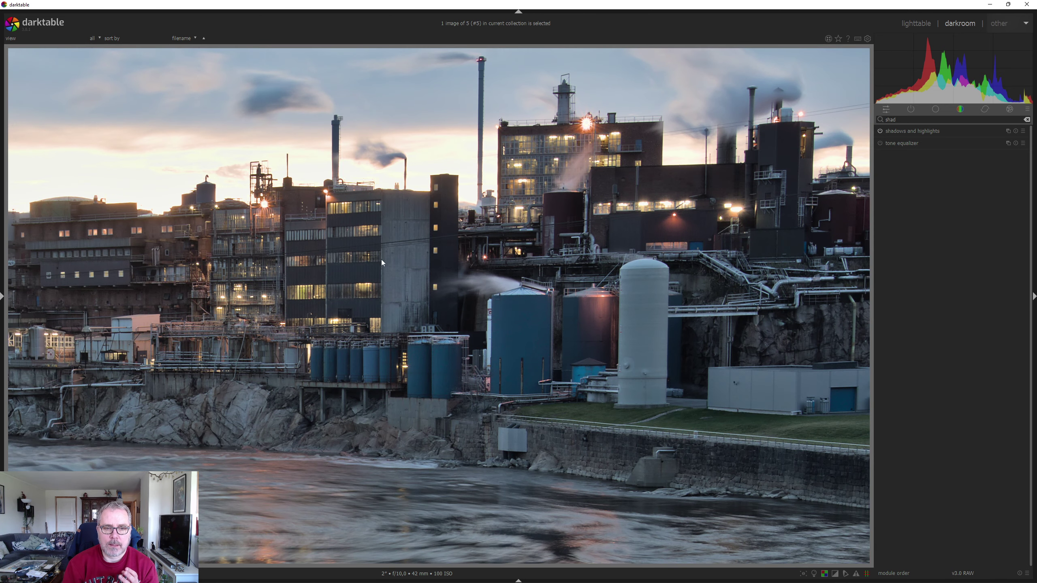
pyautogui.scroll(2, 588, 331)
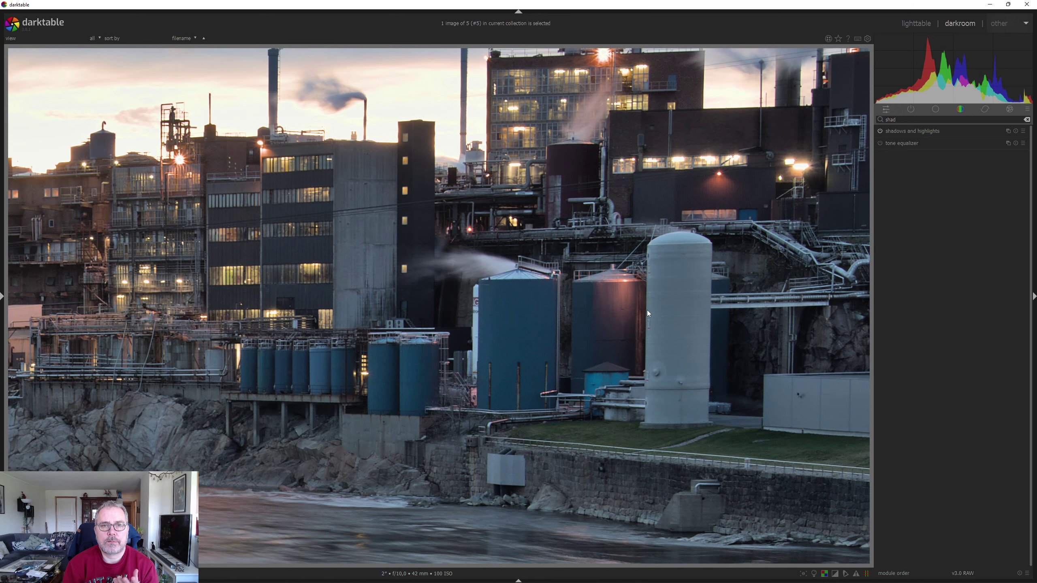
pyautogui.scroll(-5, 644, 315)
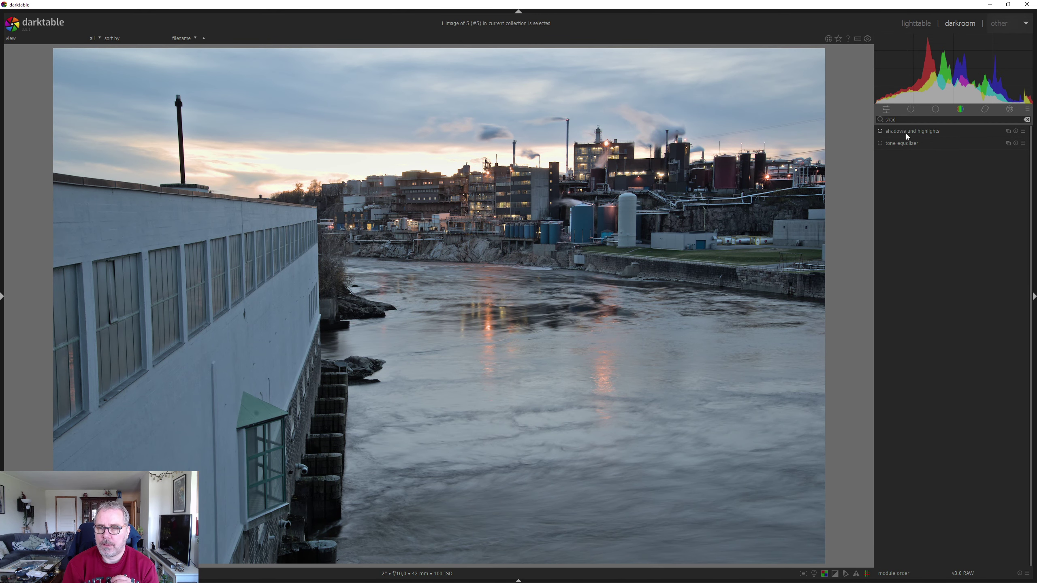
# Open filmic rgb and try white relative exposure values between +2.05 EV and +7.25 EV, ending at +6.29 EV
pyautogui.click(935, 110)
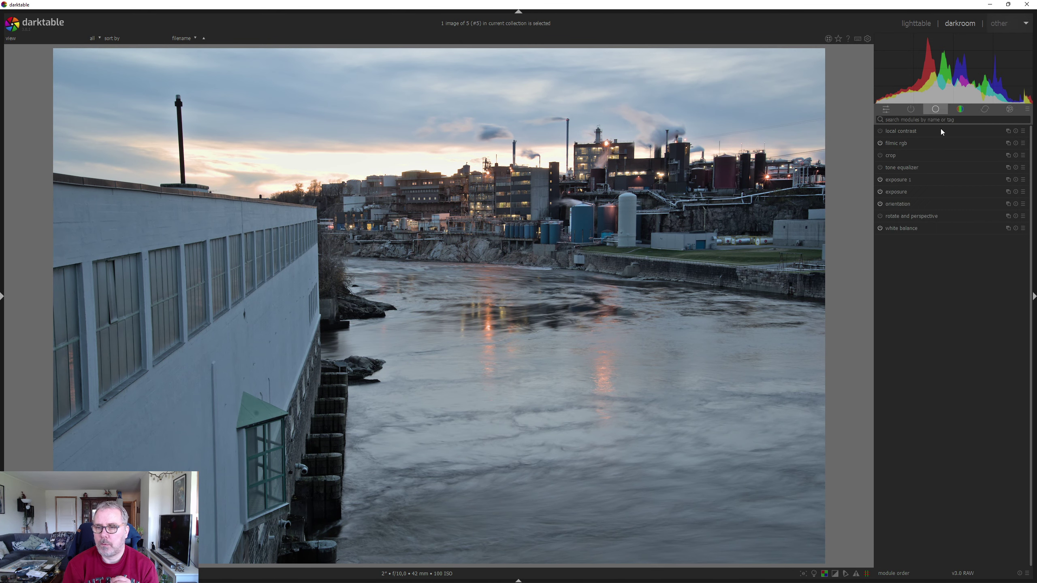
pyautogui.click(911, 143)
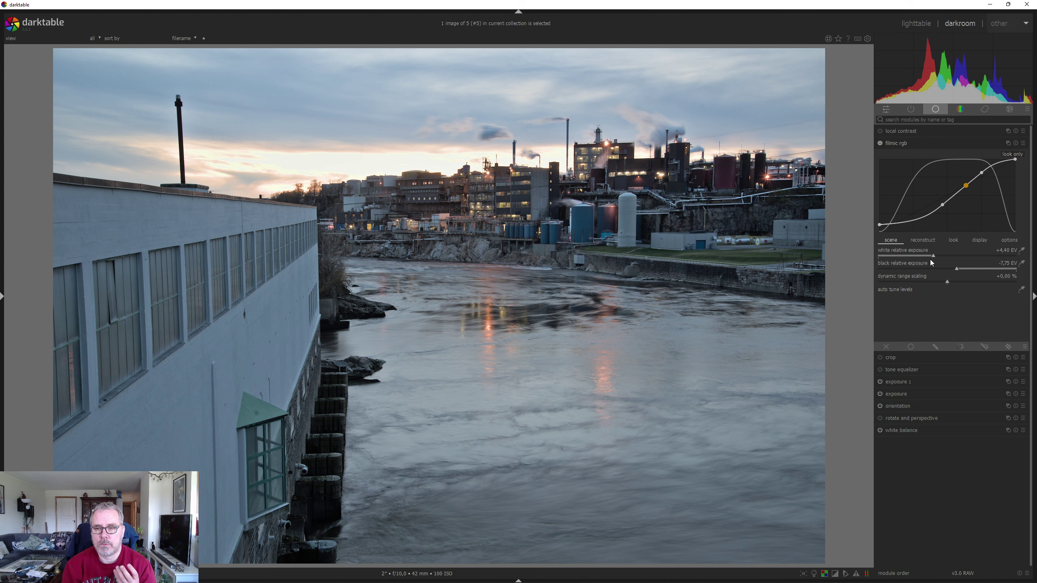
pyautogui.moveTo(938, 256); pyautogui.dragTo(1000, 256)
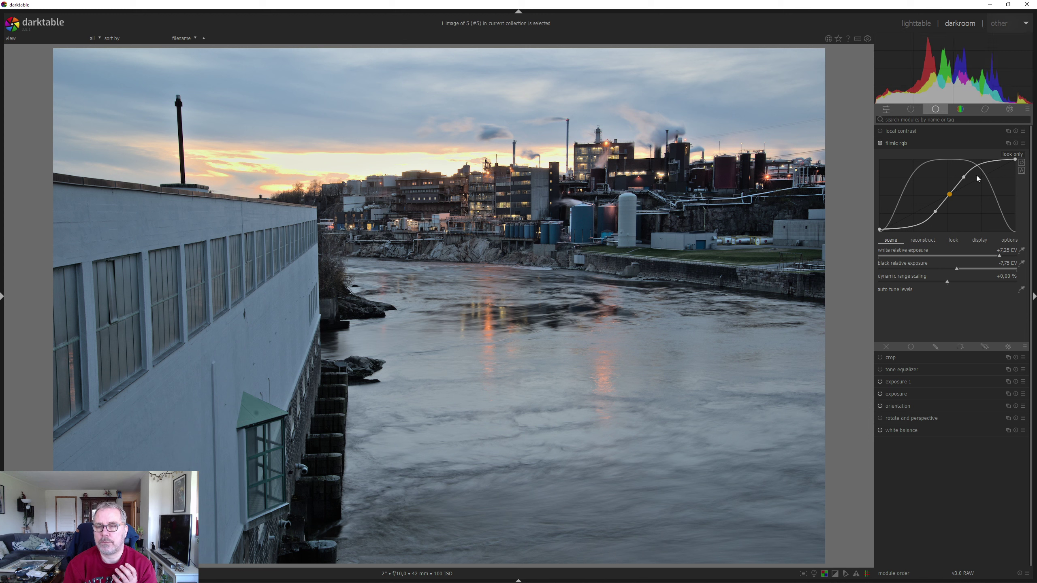
pyautogui.moveTo(999, 253); pyautogui.dragTo(1013, 257)
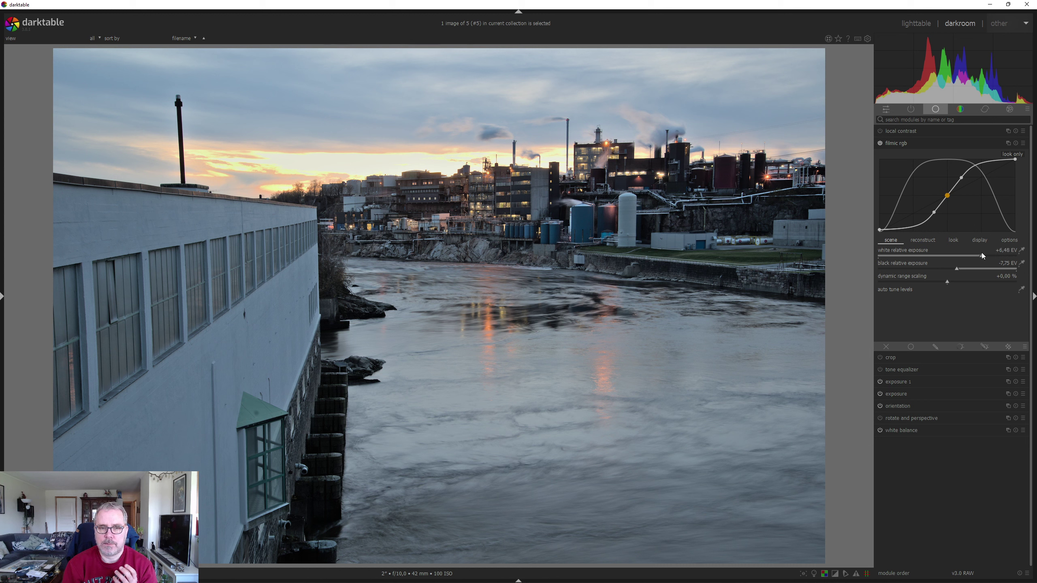
pyautogui.moveTo(982, 254); pyautogui.dragTo(891, 257)
pyautogui.scroll(-1, 879, 257)
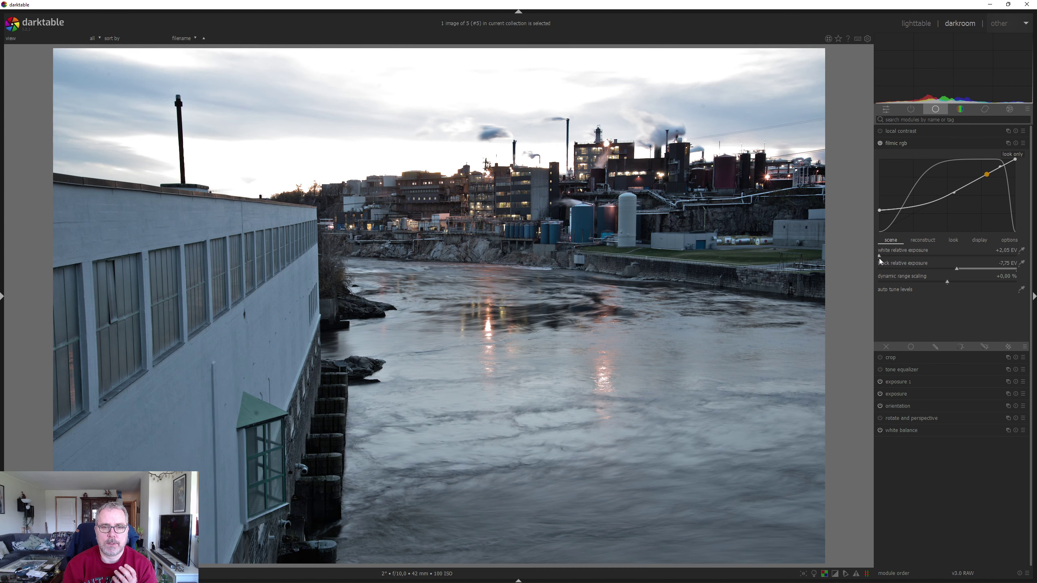
pyautogui.moveTo(881, 258); pyautogui.dragTo(977, 254)
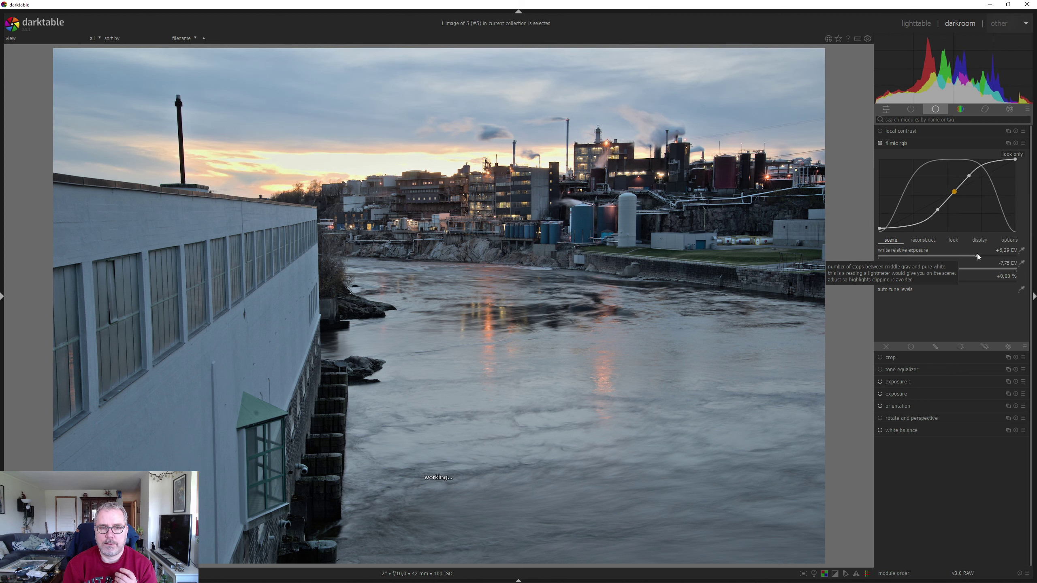
# Auto tune the filmic rgb levels on the whole image and set the white relative exposure to +4.82 EV
pyautogui.click(1022, 290)
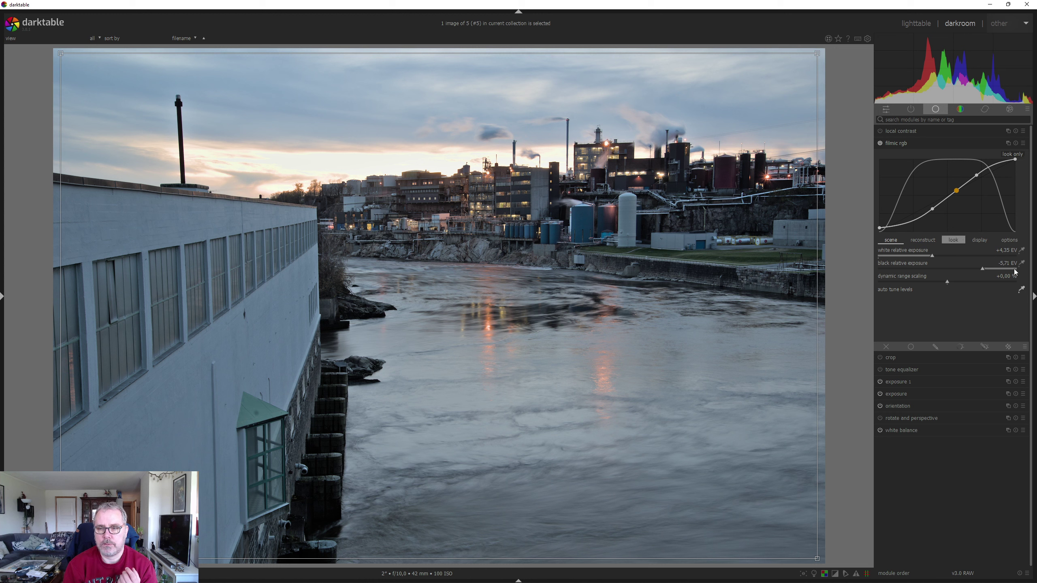
pyautogui.moveTo(932, 256); pyautogui.dragTo(945, 258)
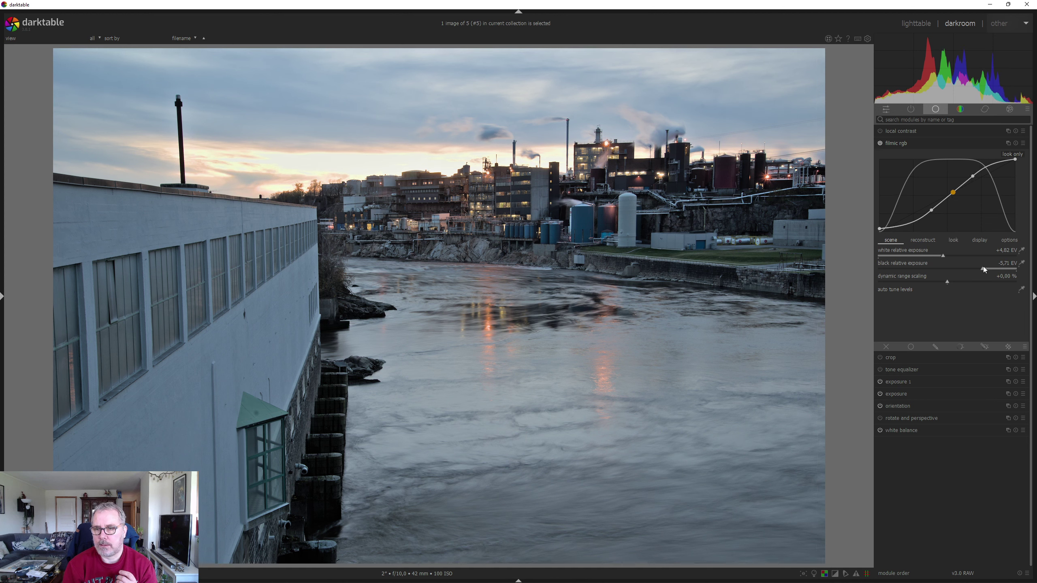
# Try a black relative exposure of -11.27 EV in filmic rgb, and settle on -8.16 EV while checking the factory's shadow detail
pyautogui.moveTo(983, 266); pyautogui.dragTo(912, 271)
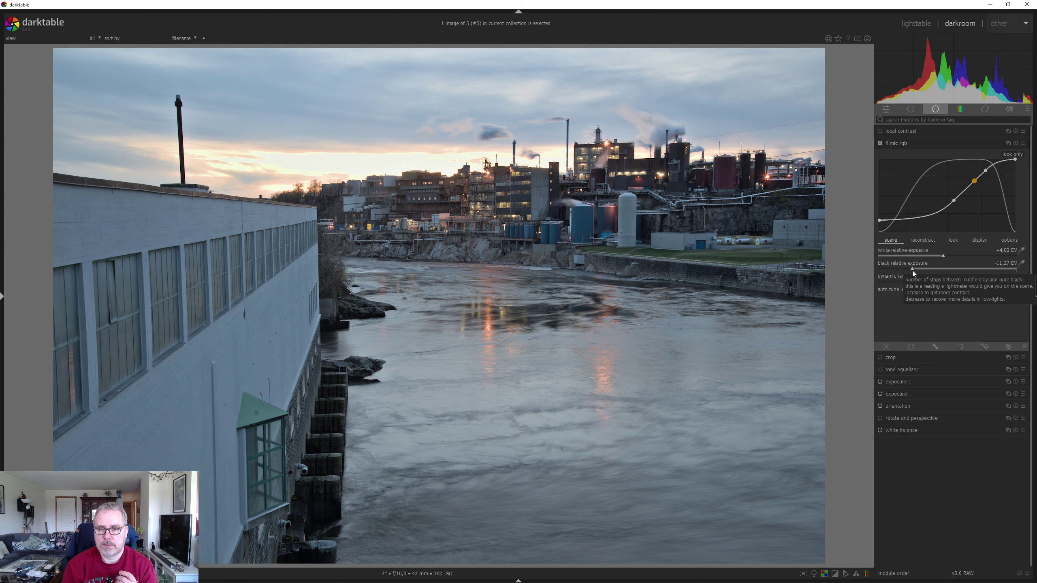
pyautogui.scroll(4, 708, 212)
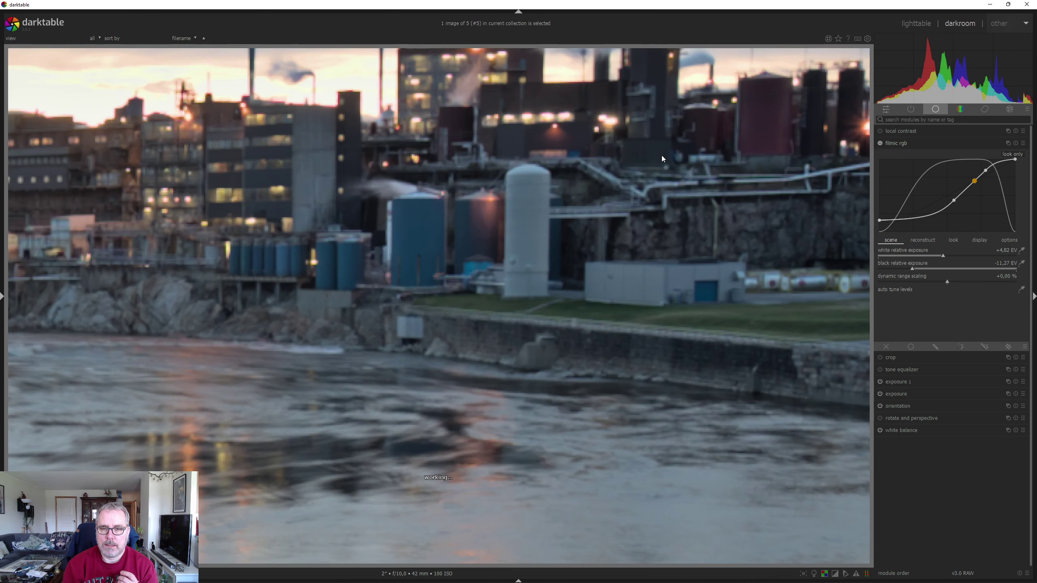
pyautogui.scroll(1, 756, 232)
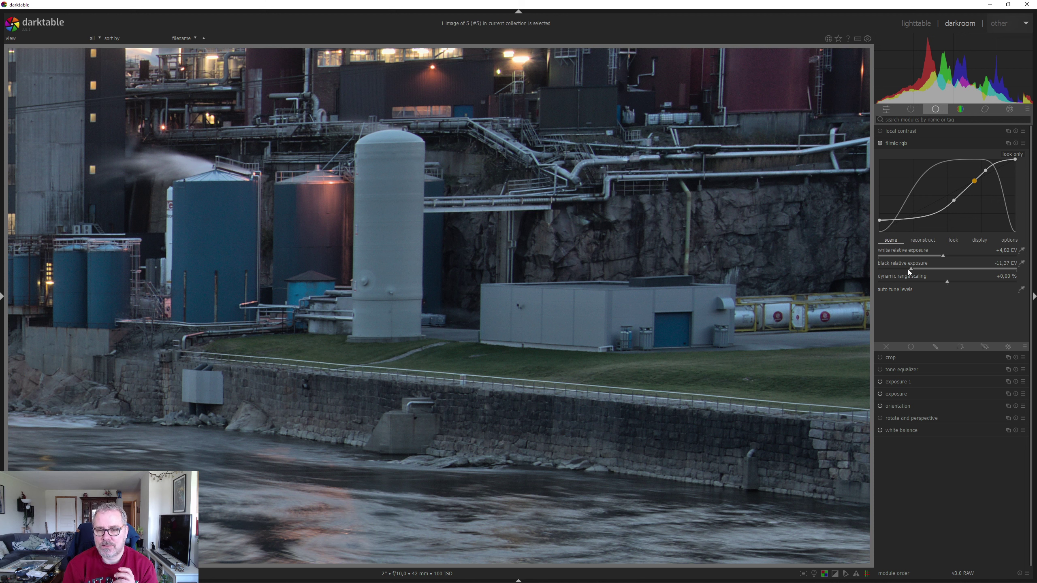
pyautogui.moveTo(913, 270); pyautogui.dragTo(953, 277)
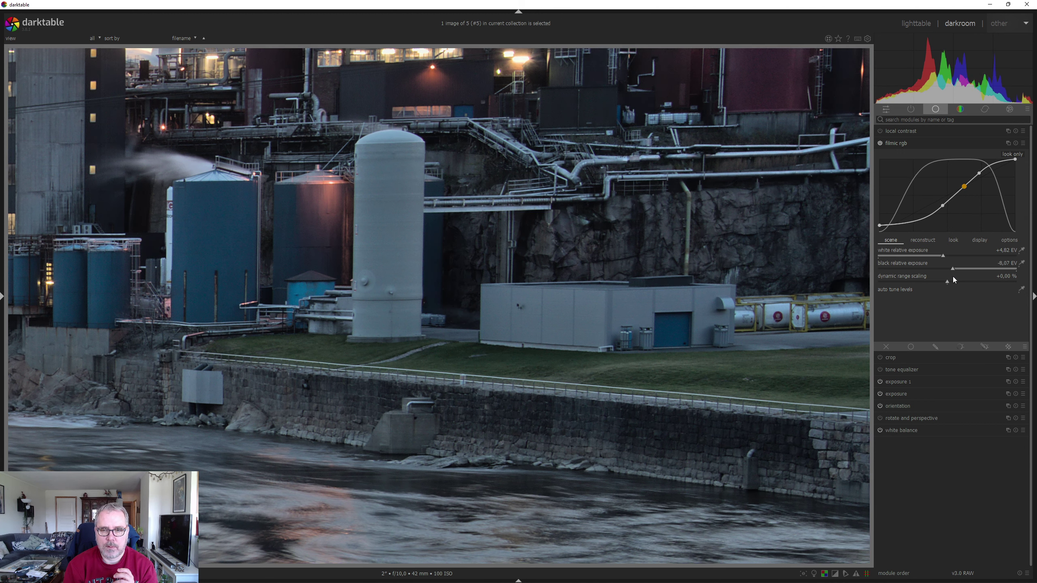
pyautogui.moveTo(953, 277); pyautogui.dragTo(951, 277)
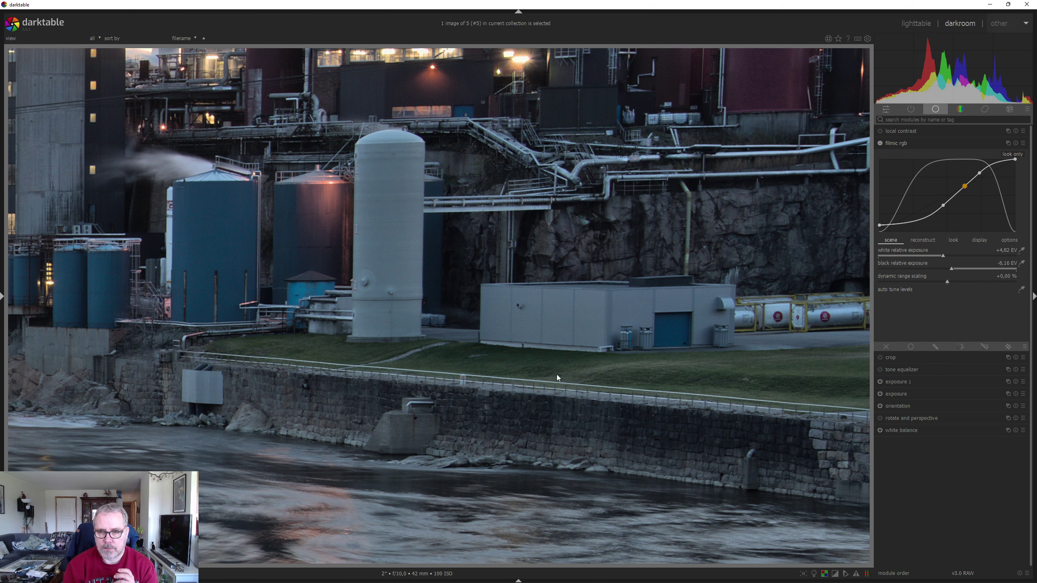
pyautogui.scroll(-5, 632, 311)
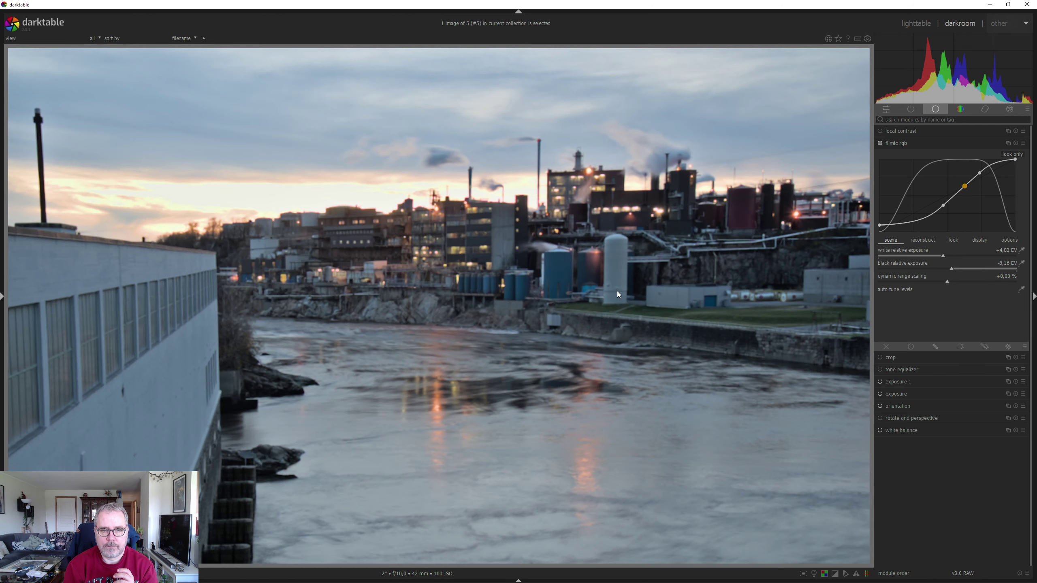
pyautogui.scroll(-1, 618, 291)
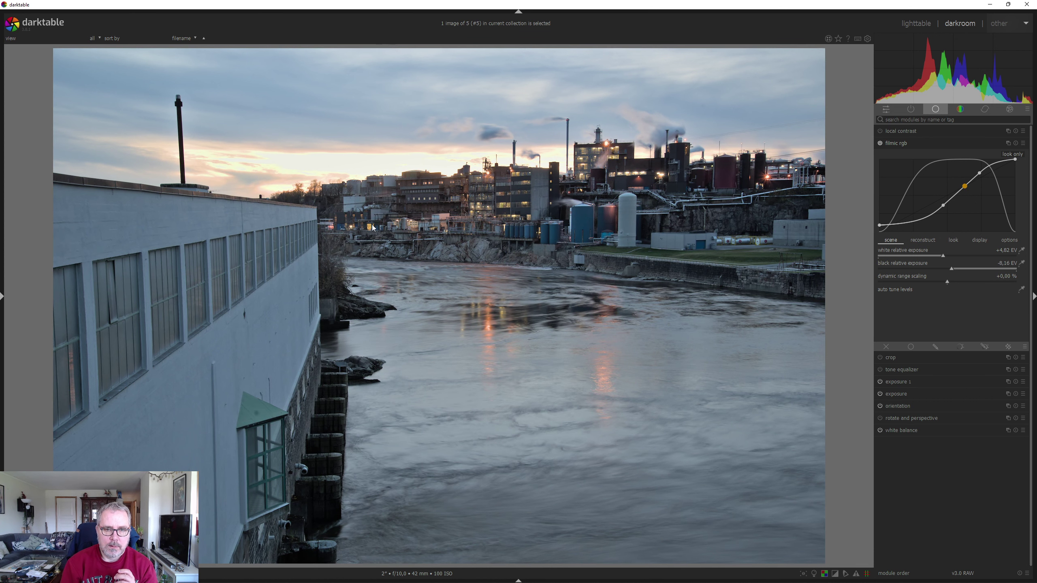
# Lower the exposure of the second exposure instance, exposure 1, to 0.29 EV
pyautogui.click(932, 381)
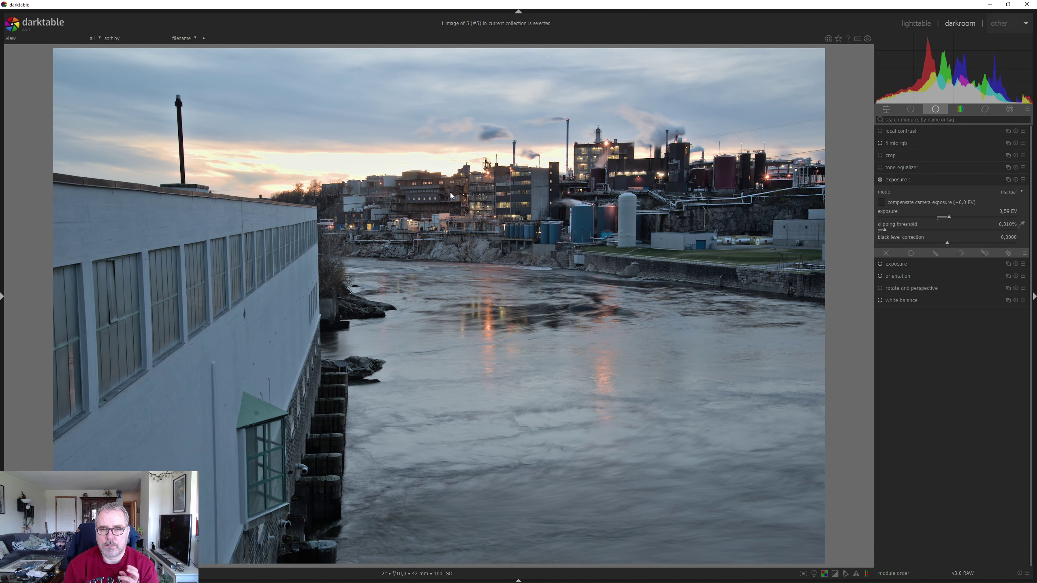
pyautogui.click(944, 215)
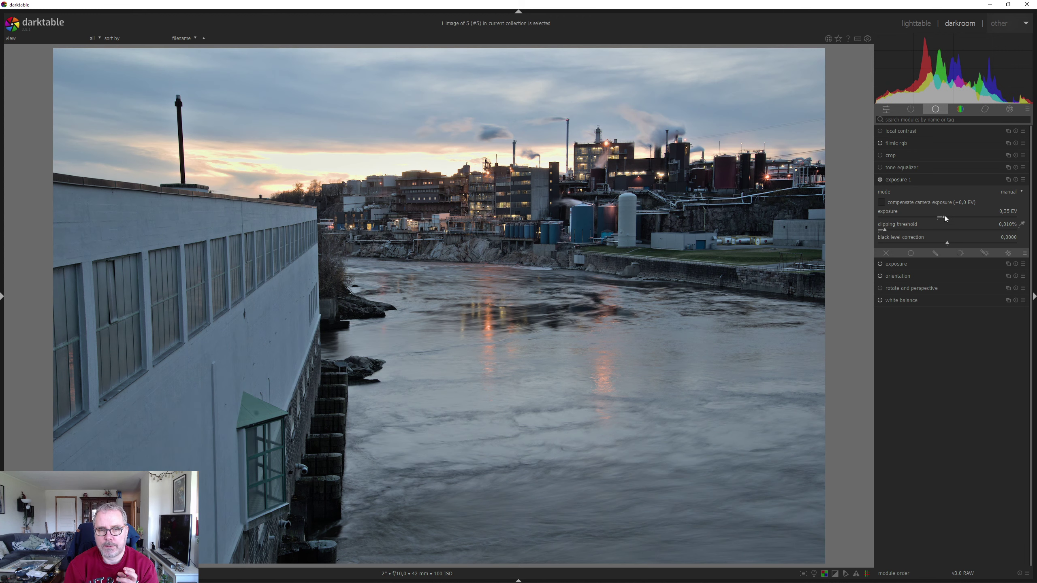
pyautogui.click(943, 215)
pyautogui.scroll(-3, 943, 216)
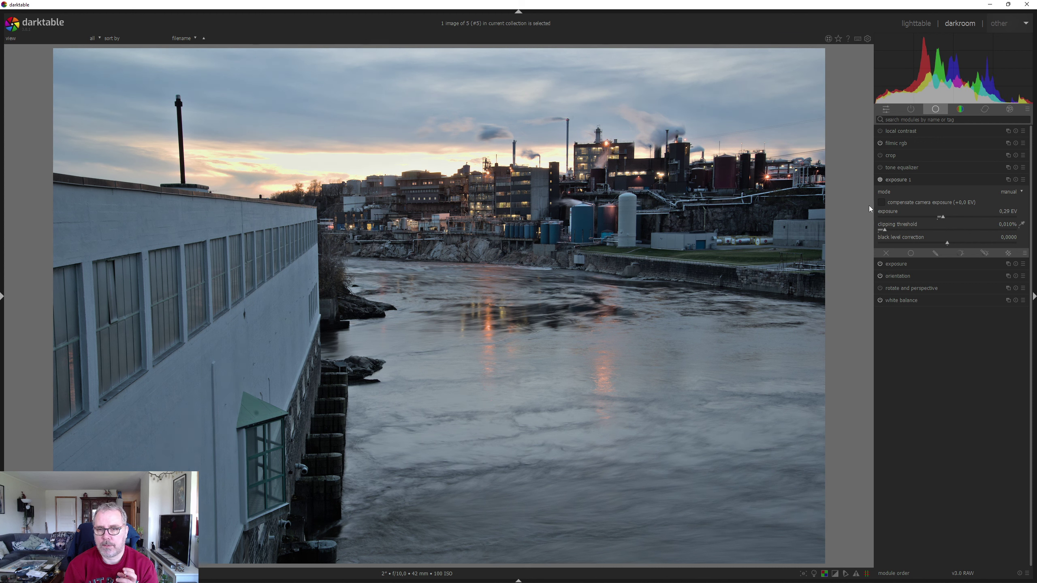
# Raise the contrast in the look settings of filmic rgb to 1.192 and collapse the module
pyautogui.click(920, 143)
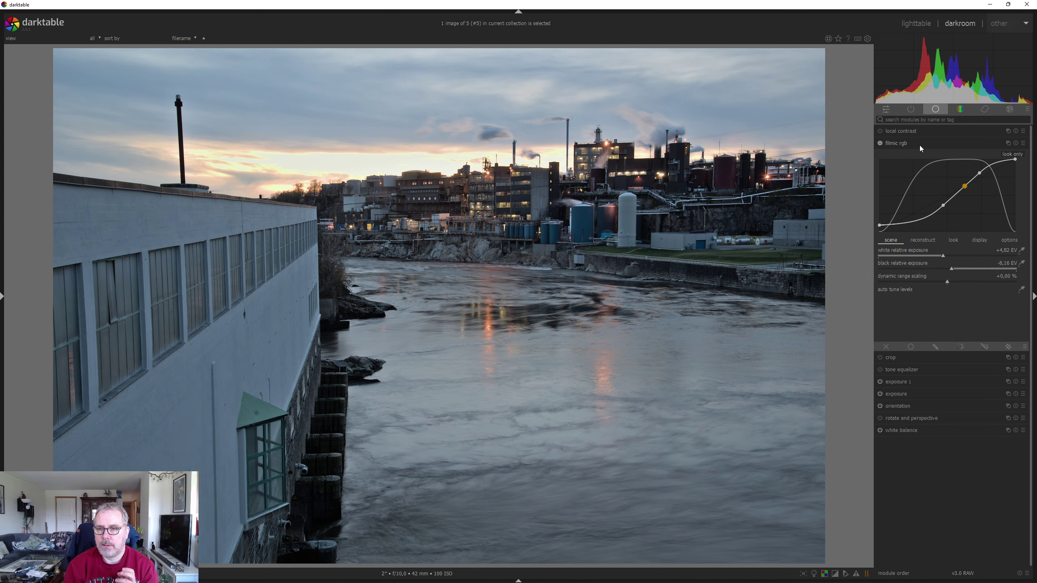
pyautogui.click(950, 242)
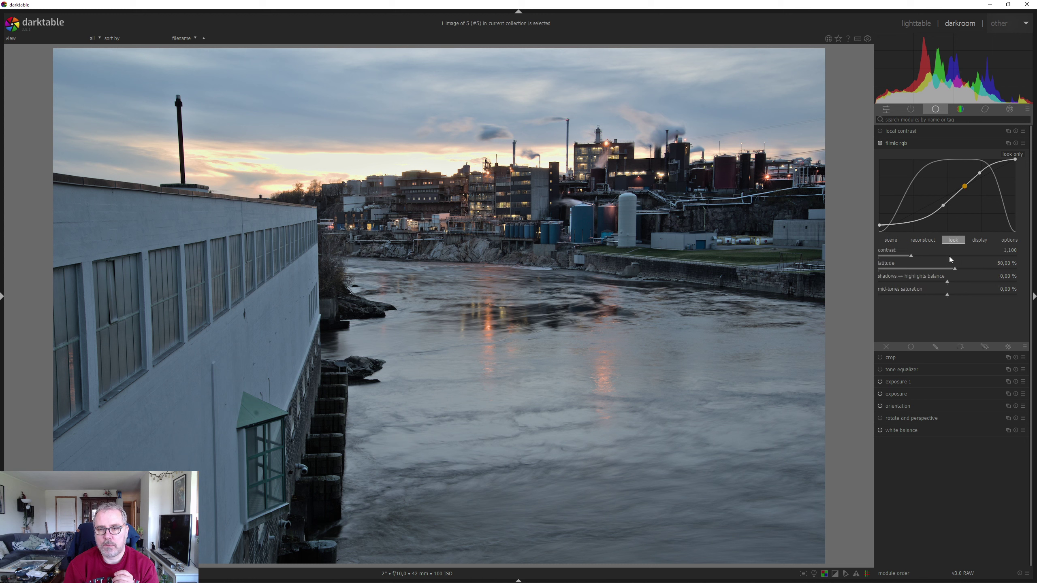
pyautogui.click(915, 254)
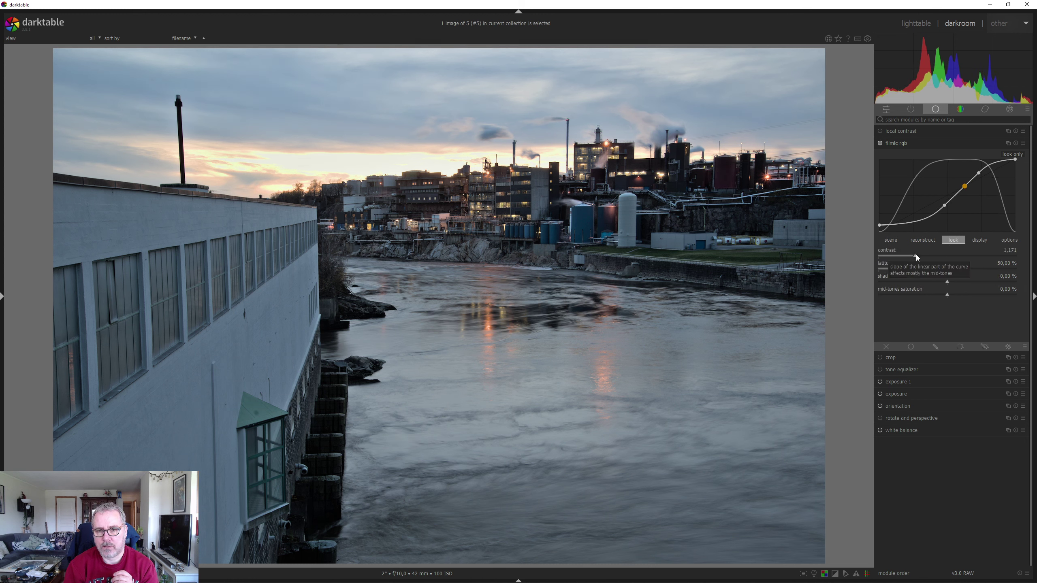
pyautogui.scroll(2, 916, 254)
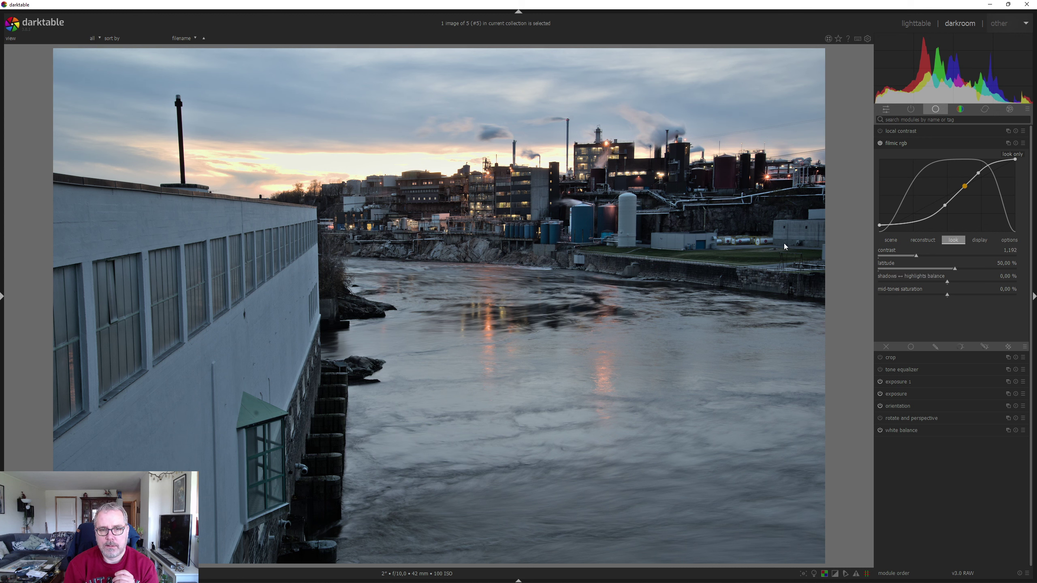
pyautogui.click(948, 145)
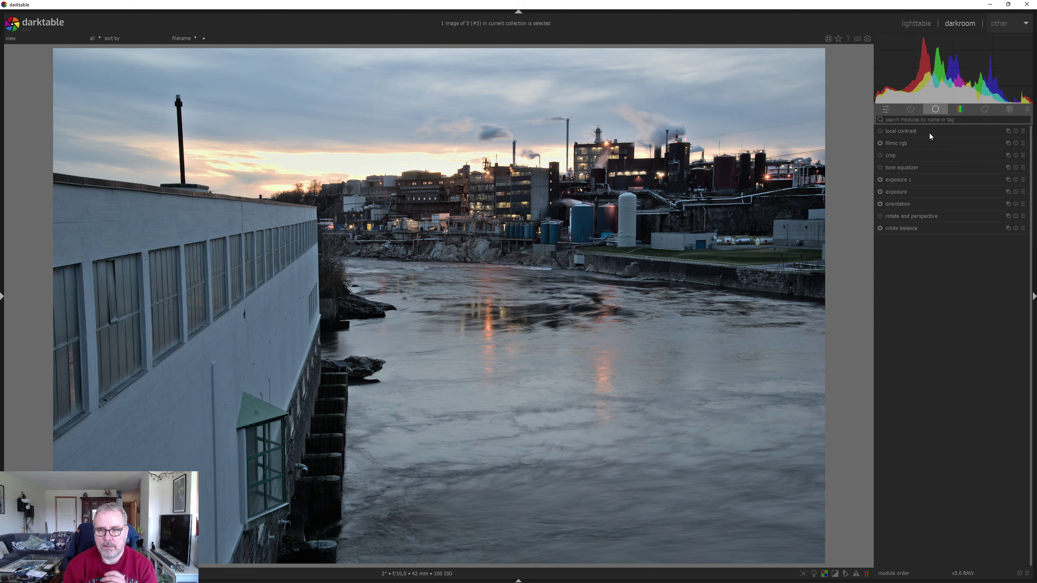
# Apply the clarity preset to local contrast and compare the image with the module off and on, leaving it enabled
pyautogui.click(1023, 131)
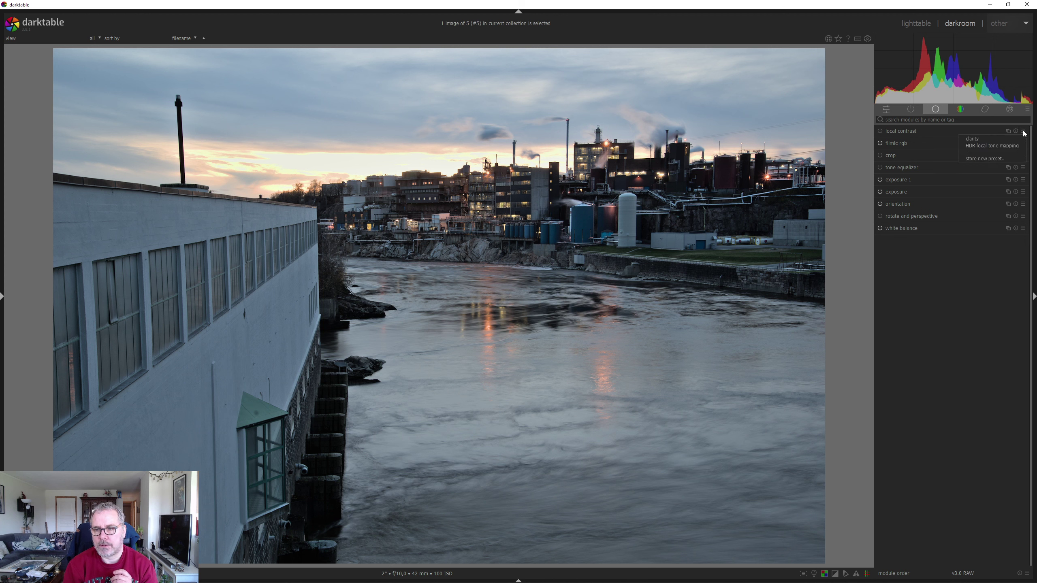
pyautogui.click(984, 138)
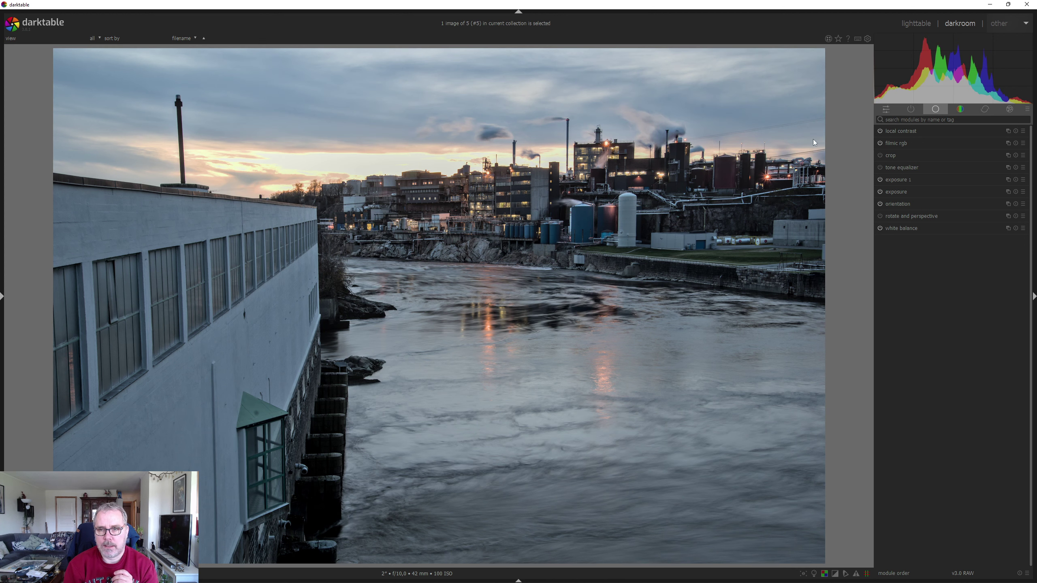
pyautogui.click(880, 130)
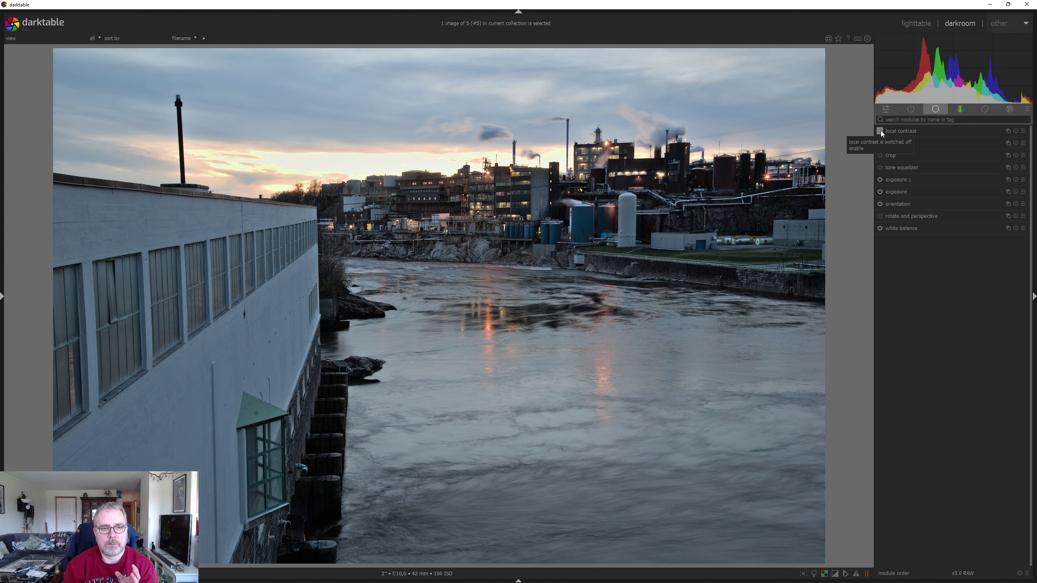
pyautogui.click(881, 131)
pyautogui.click(881, 132)
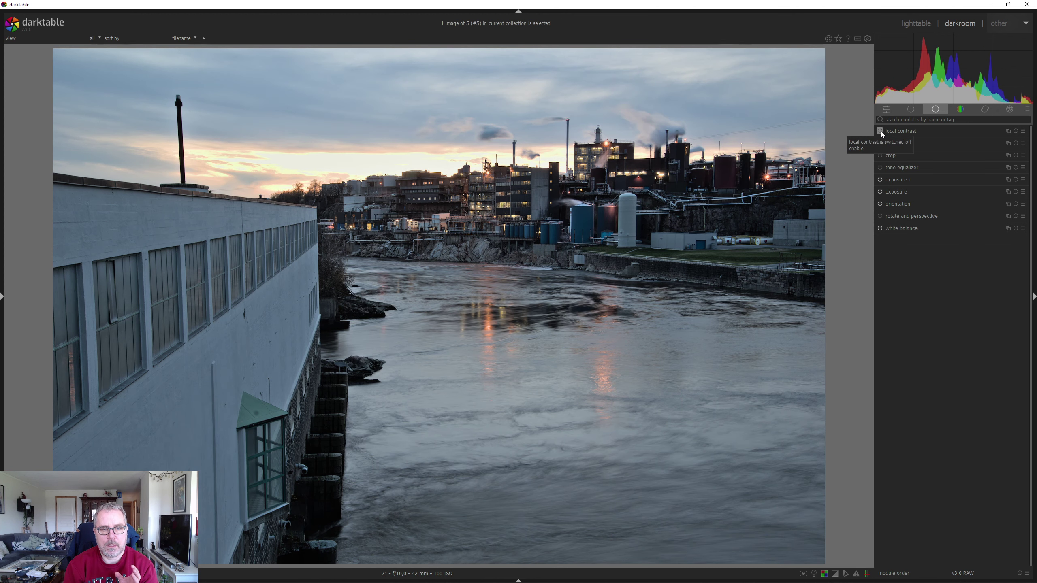
pyautogui.click(881, 131)
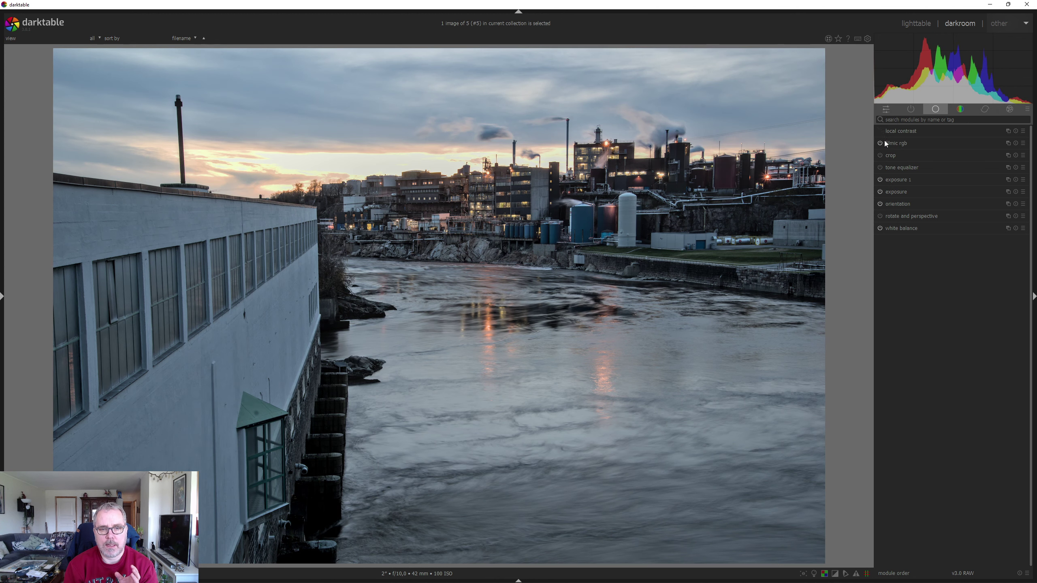
# Enable the denoise (profiled), lens correction, chromatic aberrations and haze removal modules
pyautogui.click(986, 110)
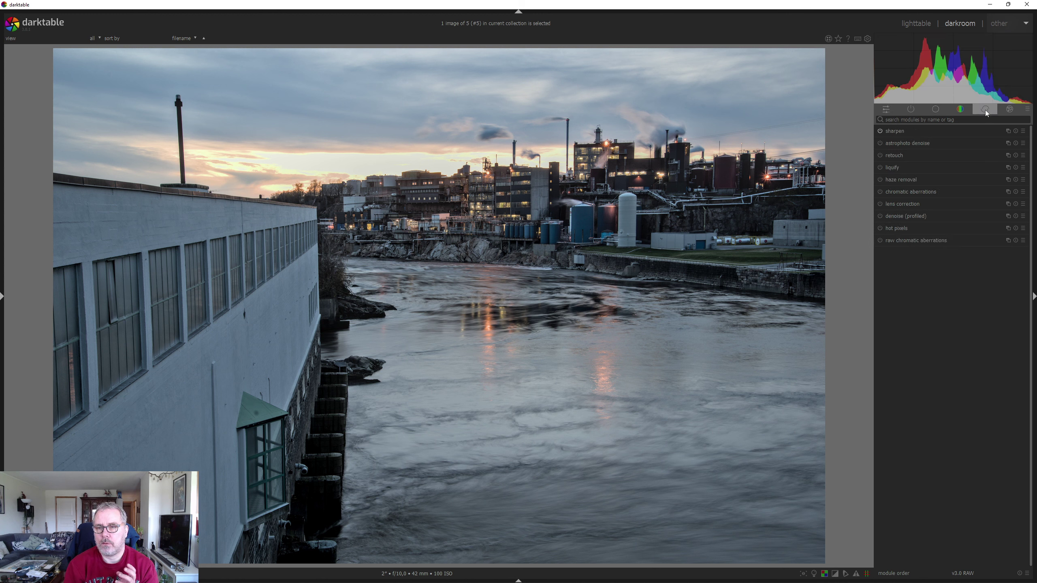
pyautogui.click(880, 216)
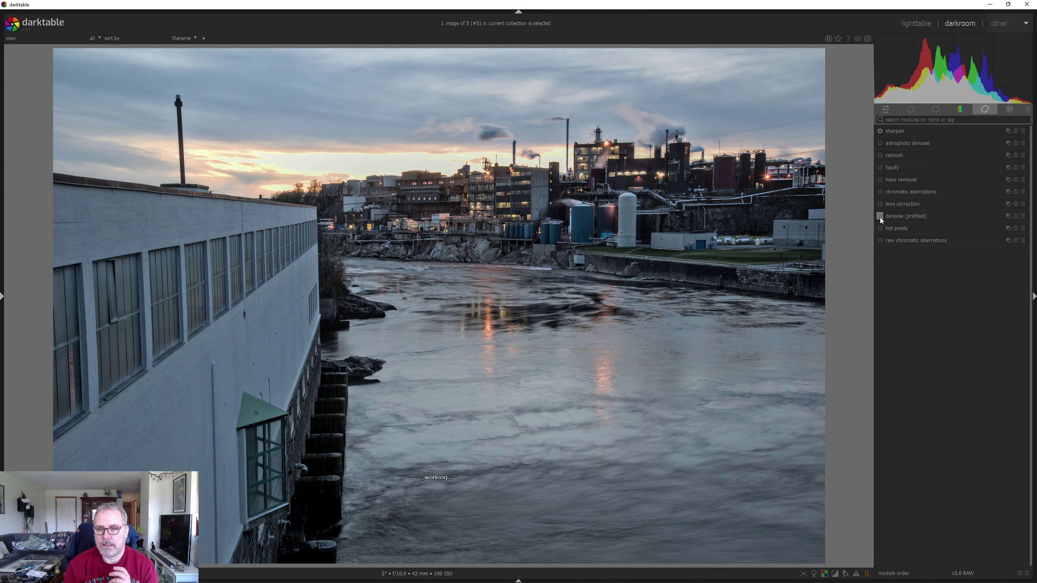
pyautogui.click(880, 191)
pyautogui.click(880, 180)
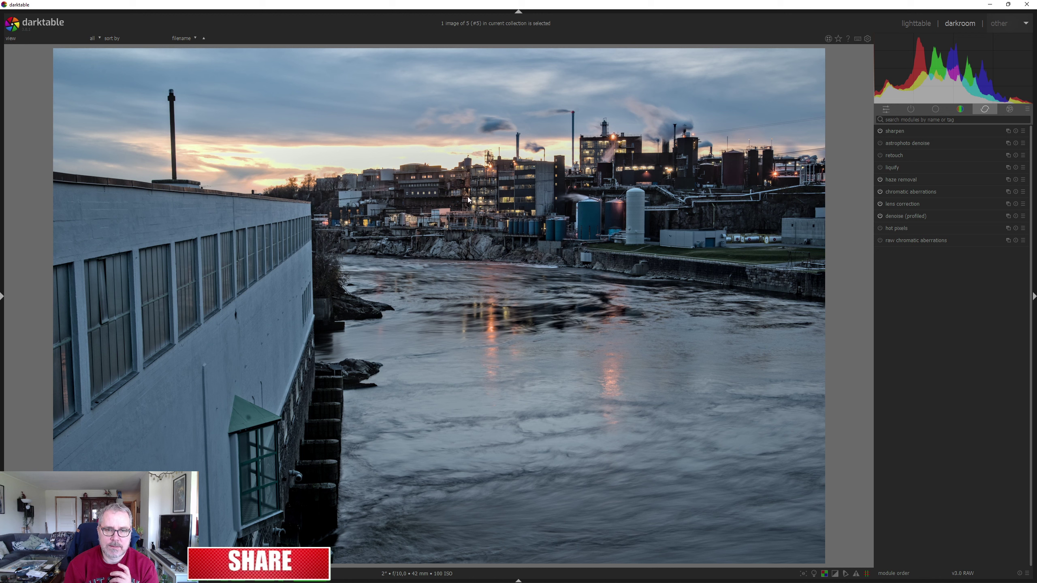
# Compare the image with haze removal off and on, leaving the module enabled
pyautogui.click(881, 181)
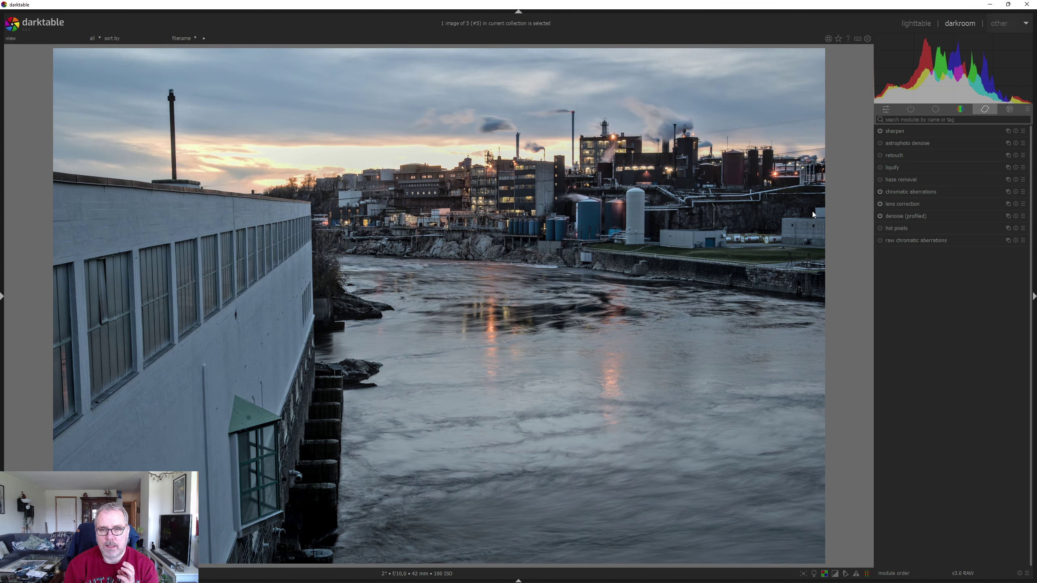
pyautogui.click(880, 179)
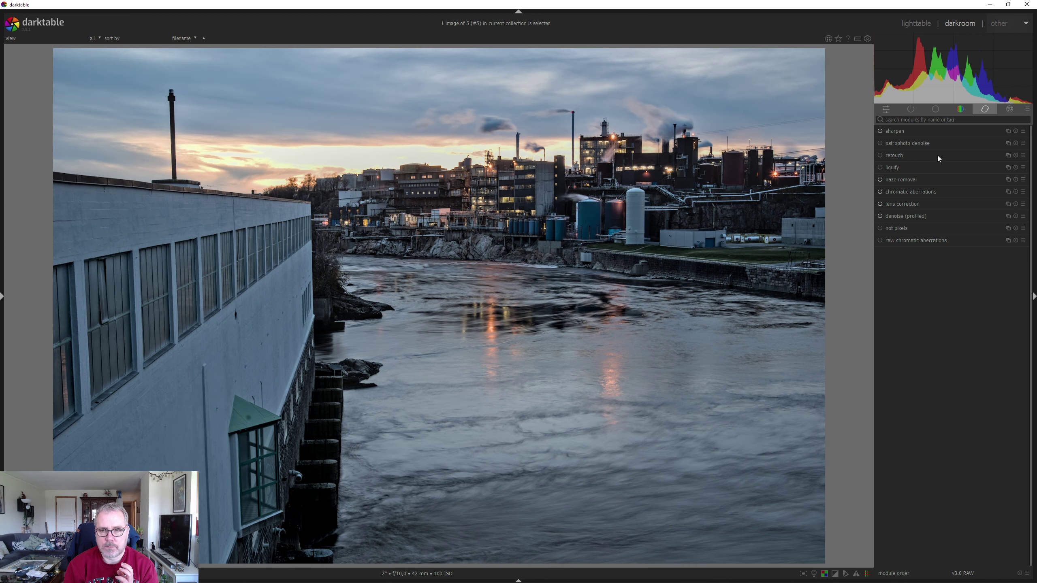
pyautogui.click(879, 180)
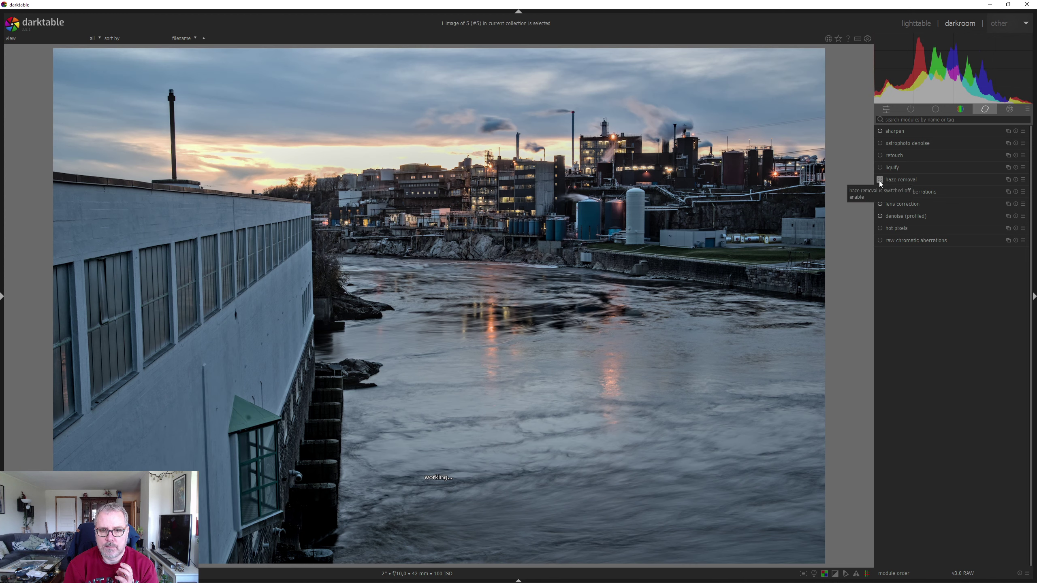
pyautogui.click(880, 181)
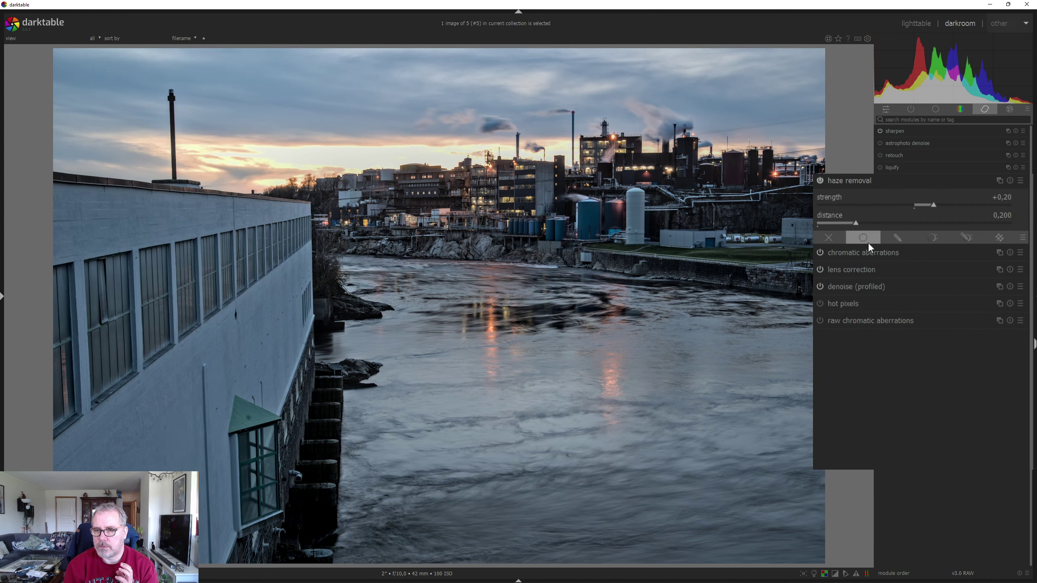
# Switch haze removal to drawn mask blending, reduce its opacity to 33%, and collapse the module
pyautogui.click(896, 237)
pyautogui.moveTo(878, 293); pyautogui.dragTo(882, 288)
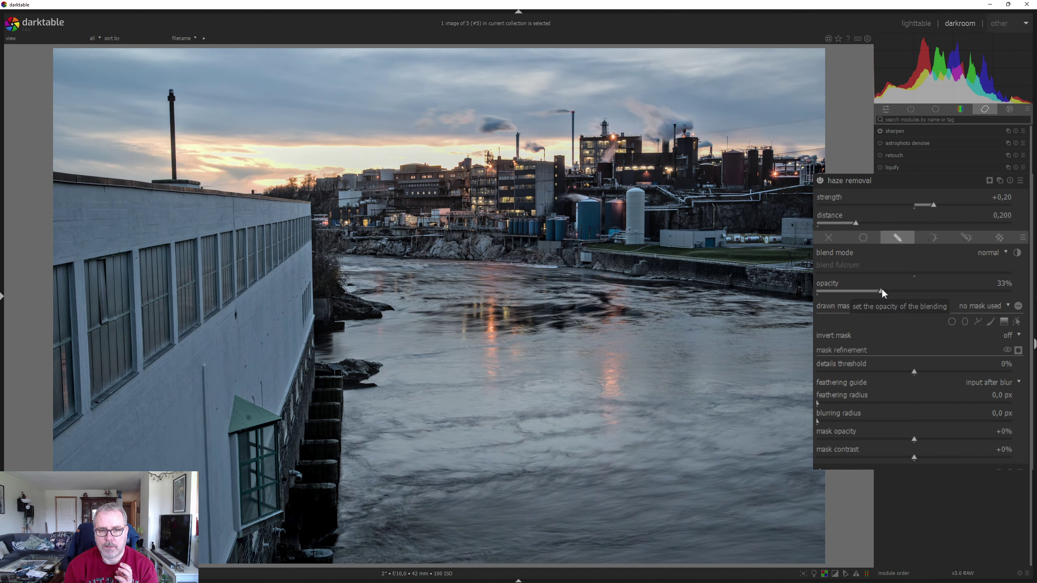
pyautogui.click(887, 183)
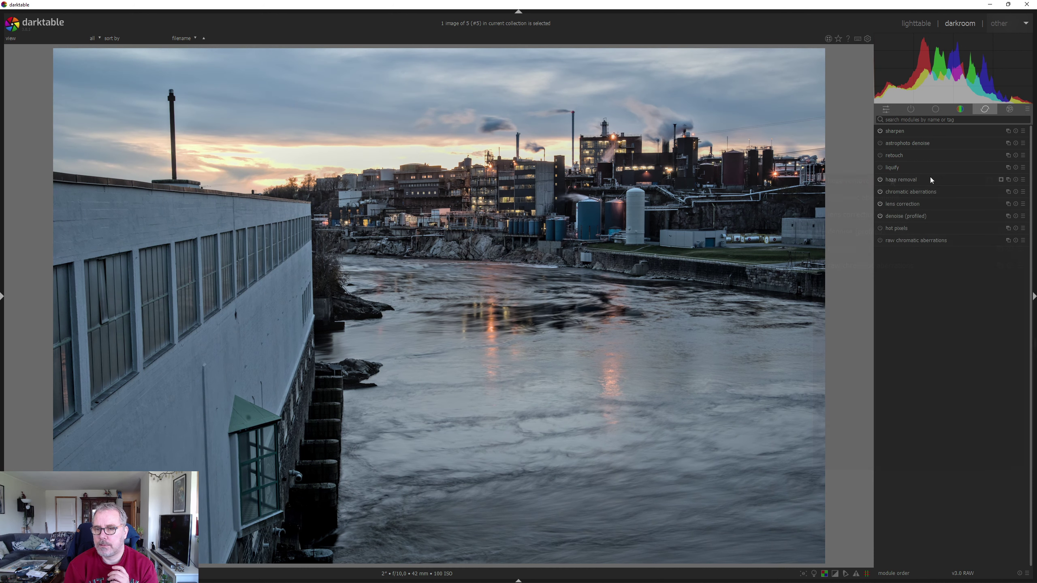
# Sample the illuminant from the whole image in color calibration, then set the temperature to 5915 K and collapse the module
pyautogui.click(962, 109)
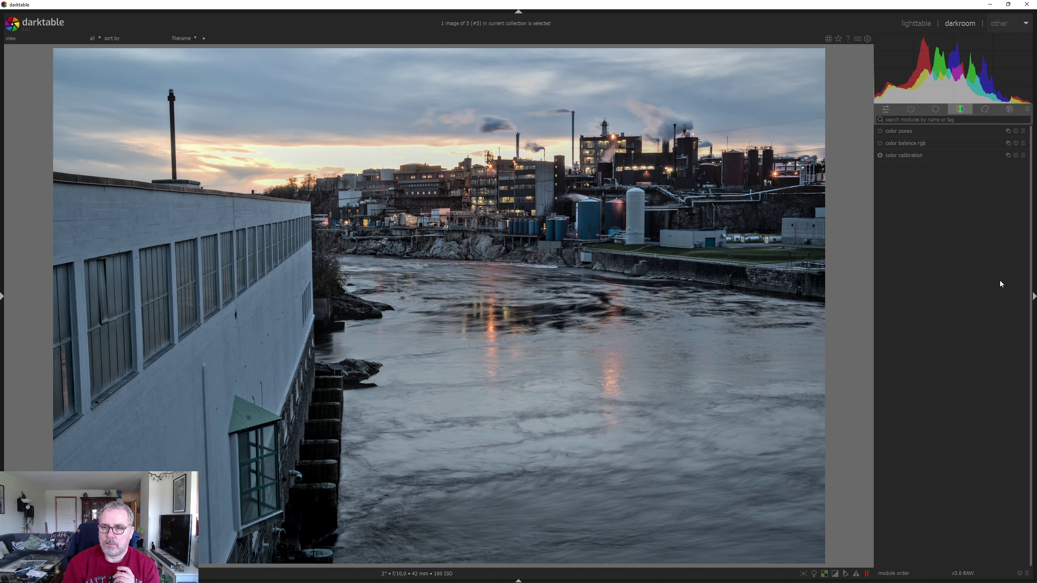
pyautogui.click(940, 155)
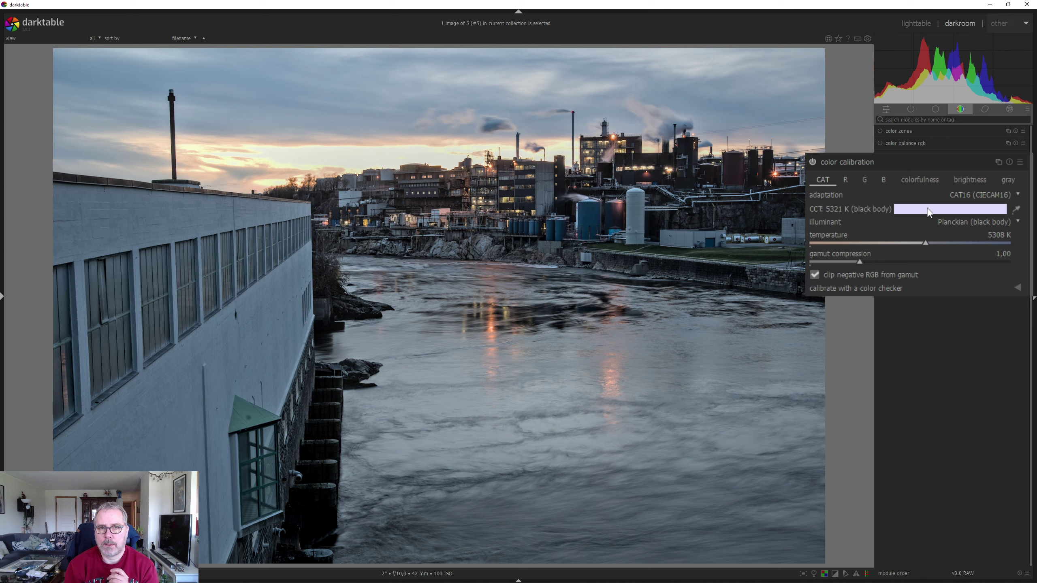
pyautogui.click(1018, 210)
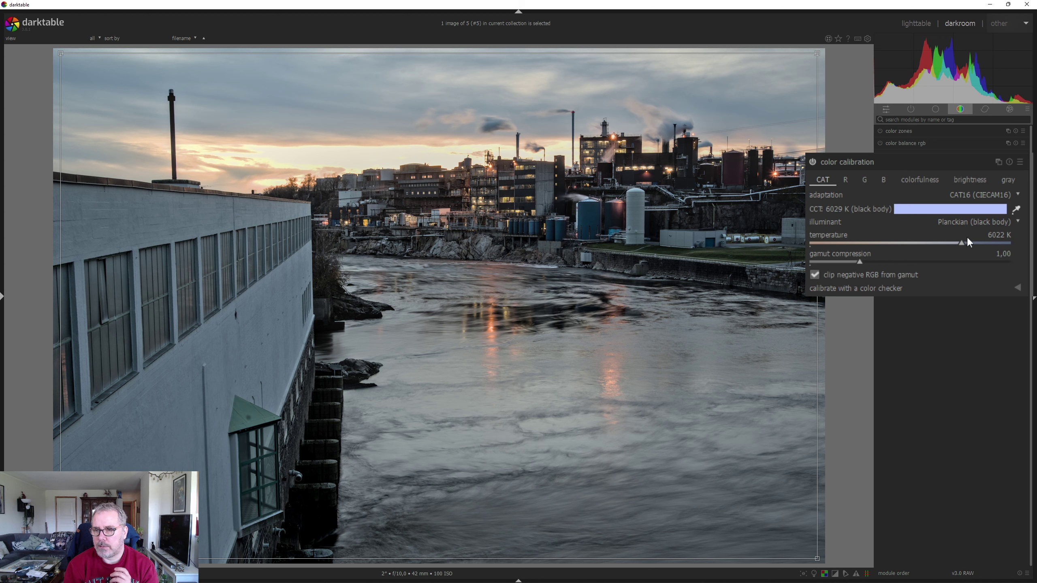
pyautogui.moveTo(963, 243); pyautogui.dragTo(958, 244)
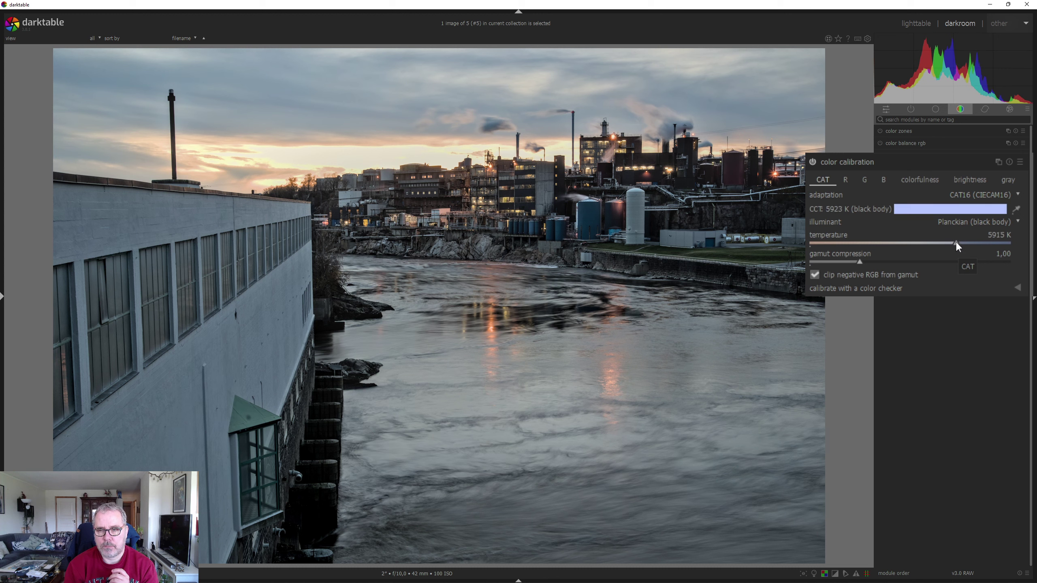
pyautogui.click(966, 160)
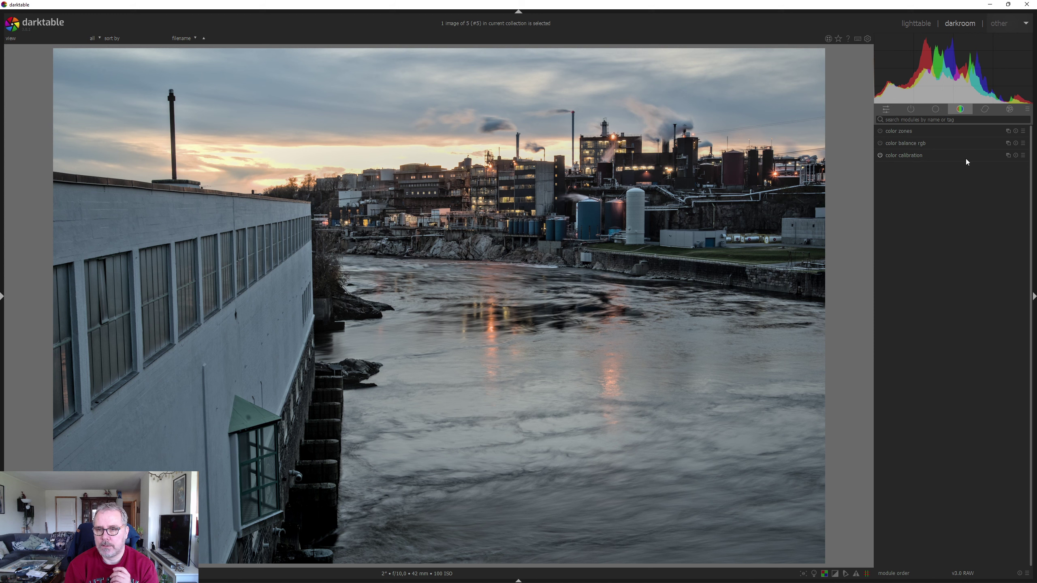
# Raise the global vibrance to 23.47% and the contrast to 8.02% in color balance rgb
pyautogui.click(941, 142)
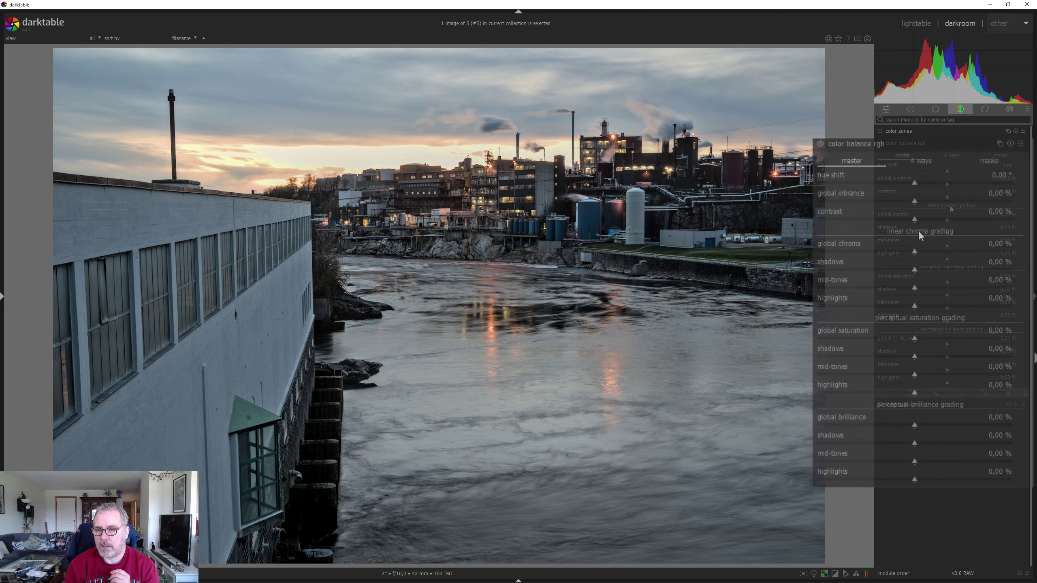
pyautogui.click(961, 201)
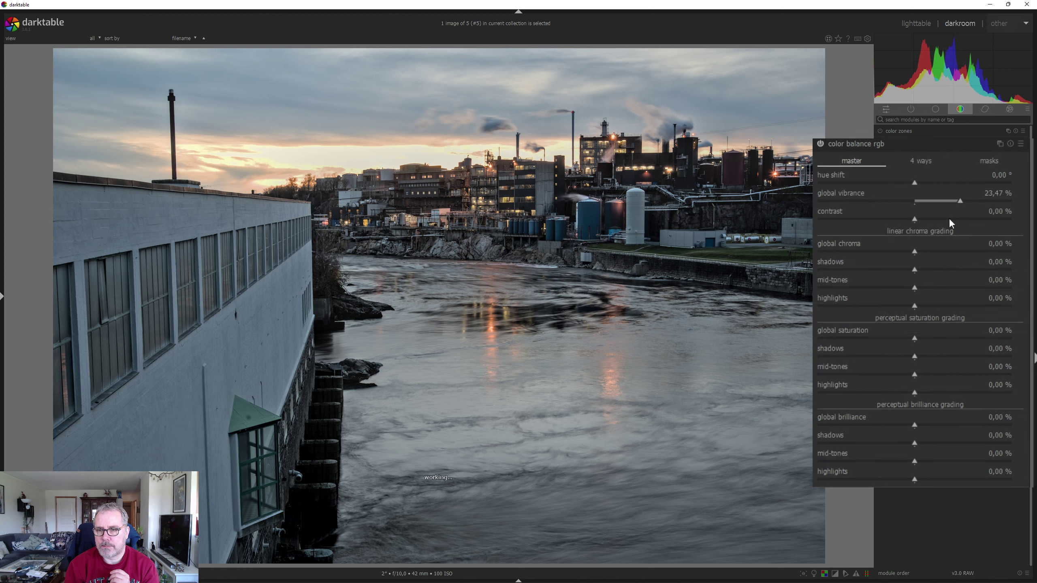
pyautogui.click(930, 219)
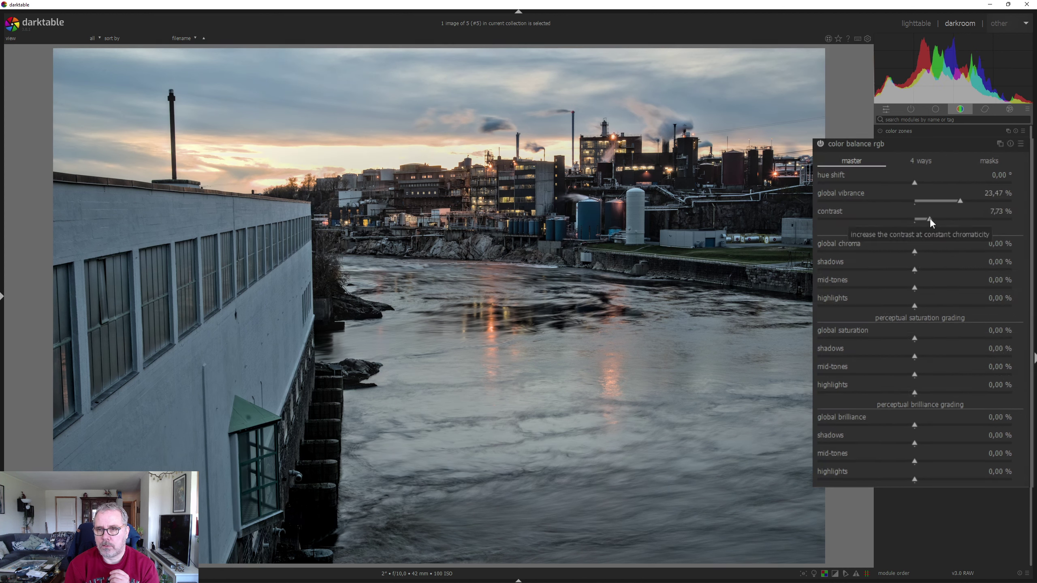
pyautogui.scroll(1, 930, 217)
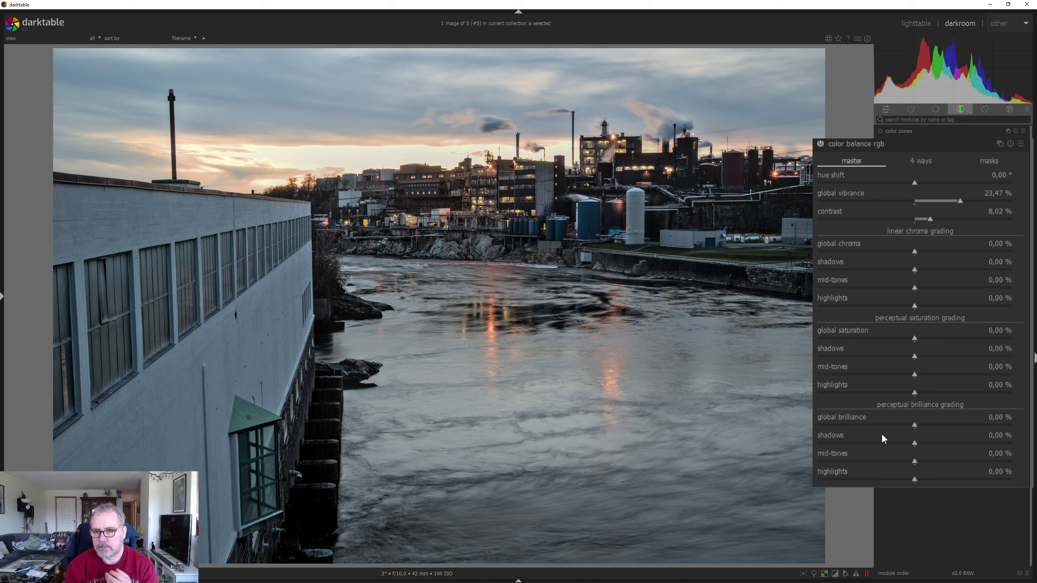
# Set the perceptual brilliance grading to 7.36% global, 21.36% shadows, -10.86% mid-tones and -19.46% highlights
pyautogui.moveTo(914, 443); pyautogui.dragTo(1012, 443)
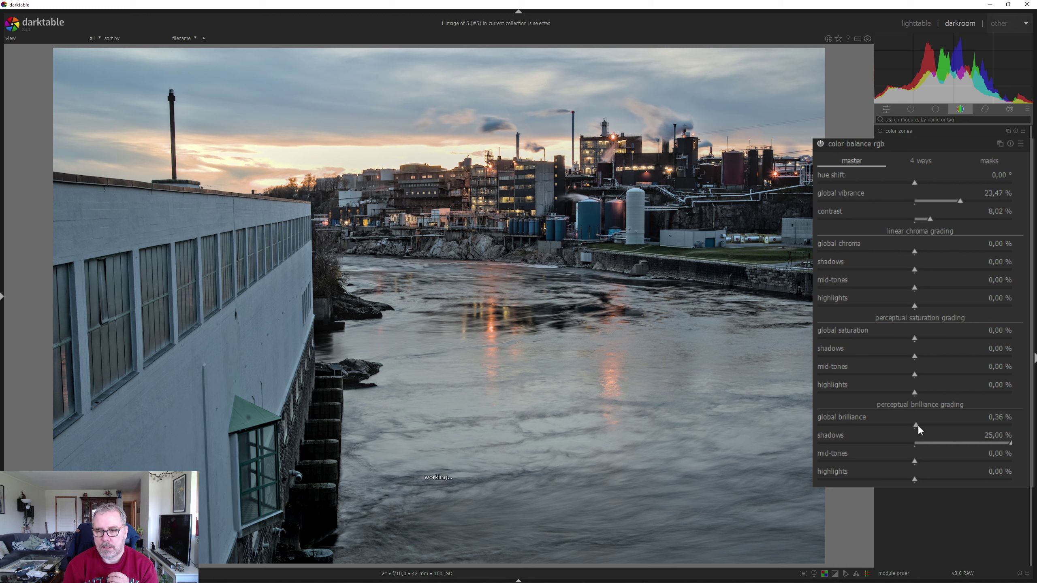
pyautogui.moveTo(918, 425); pyautogui.dragTo(943, 427)
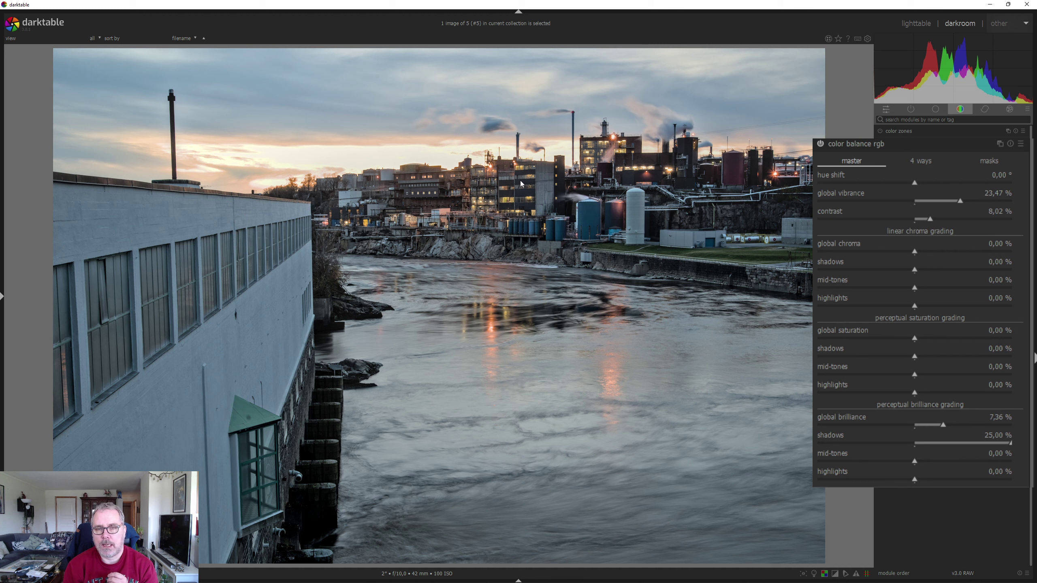
pyautogui.moveTo(915, 479); pyautogui.dragTo(839, 481)
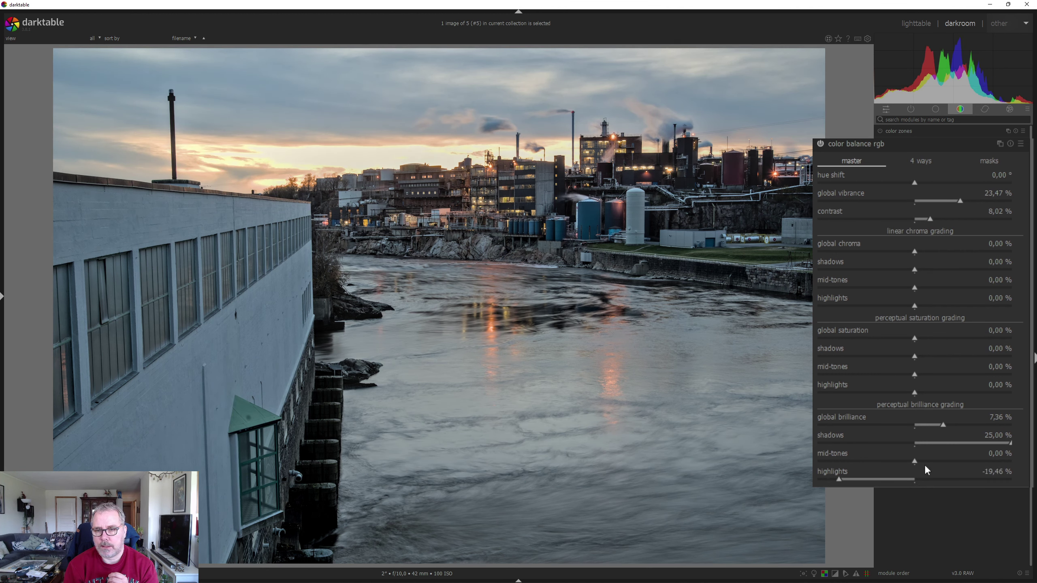
pyautogui.moveTo(915, 462); pyautogui.dragTo(873, 472)
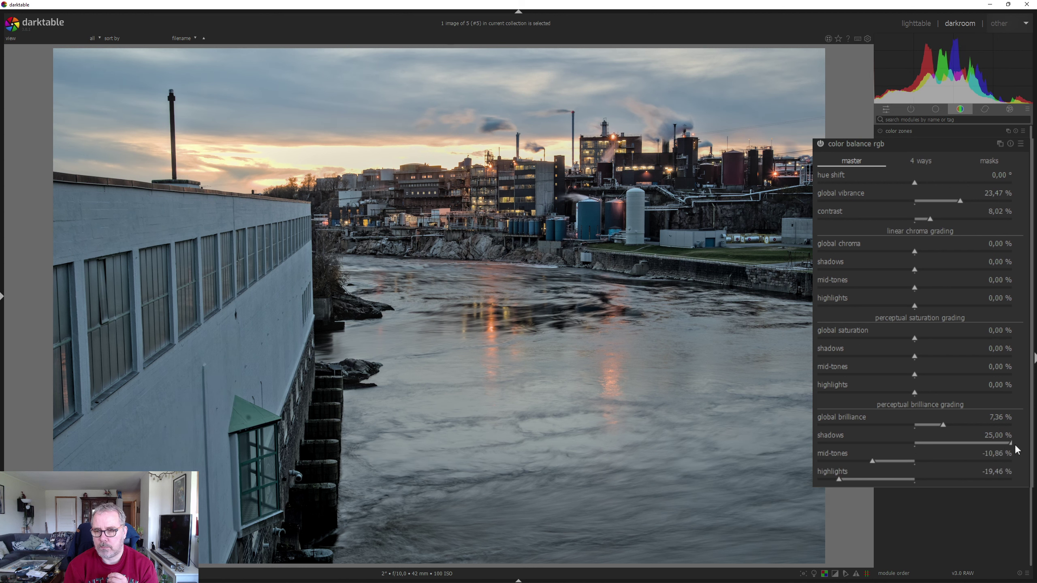
pyautogui.moveTo(1010, 442); pyautogui.dragTo(999, 445)
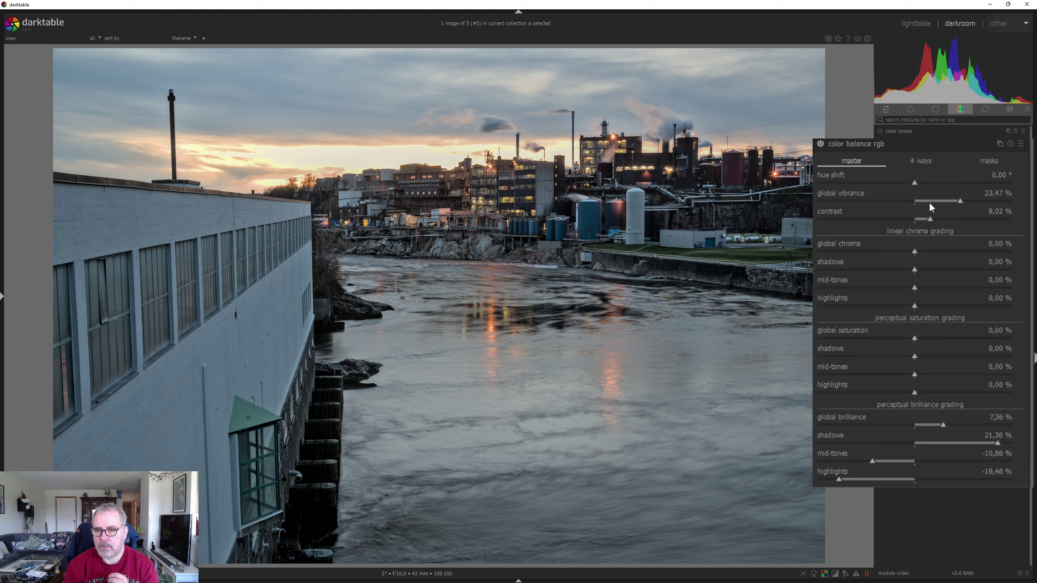
# Set the linear chroma grading to 14.43% global, 20.70% shadows, 53.35% mid-tones and -22.45% highlights
pyautogui.moveTo(912, 252); pyautogui.dragTo(943, 255)
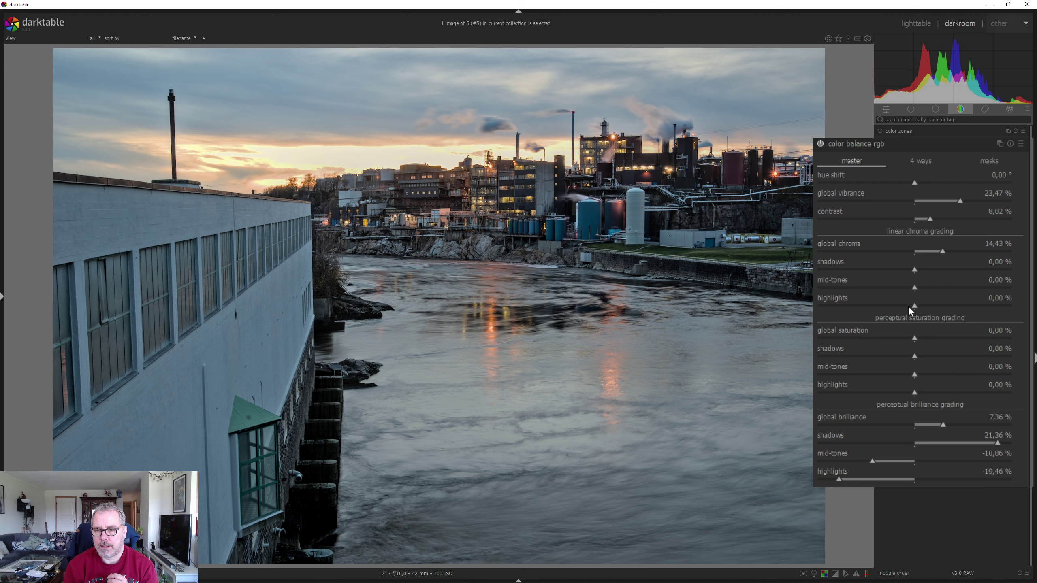
pyautogui.moveTo(913, 306); pyautogui.dragTo(885, 311)
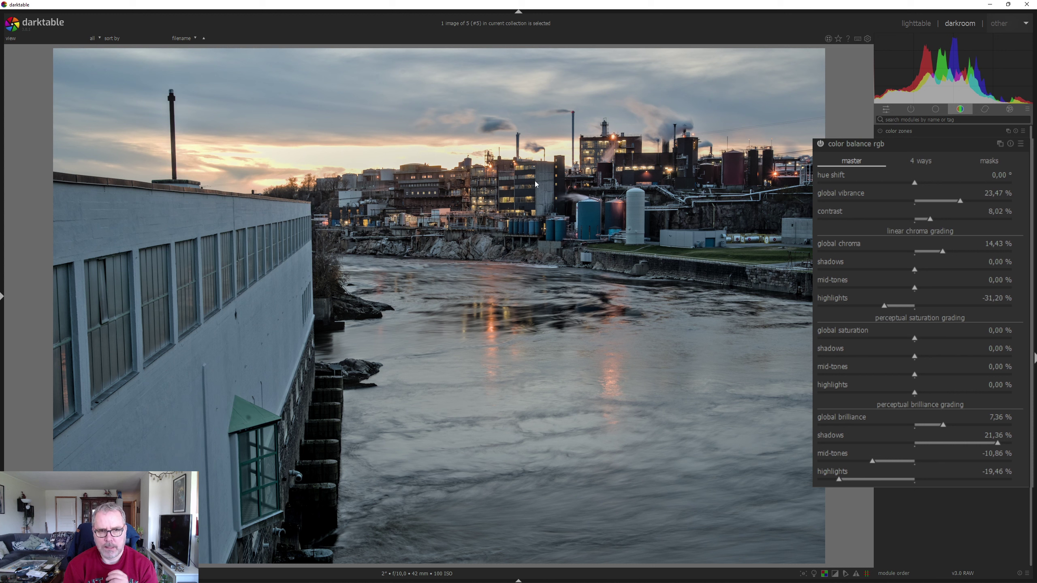
pyautogui.moveTo(897, 307); pyautogui.dragTo(893, 306)
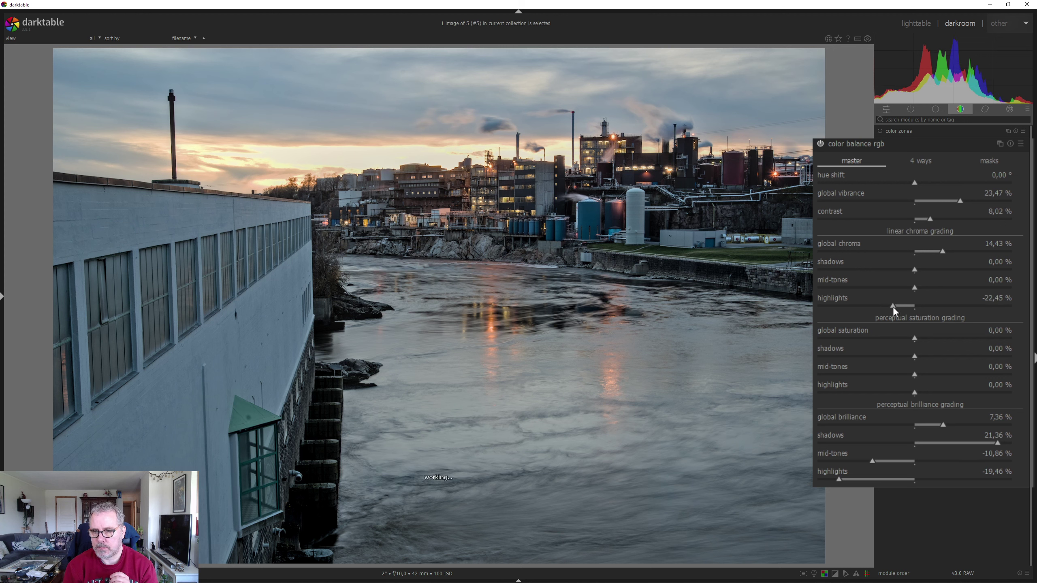
pyautogui.moveTo(917, 270); pyautogui.dragTo(966, 286)
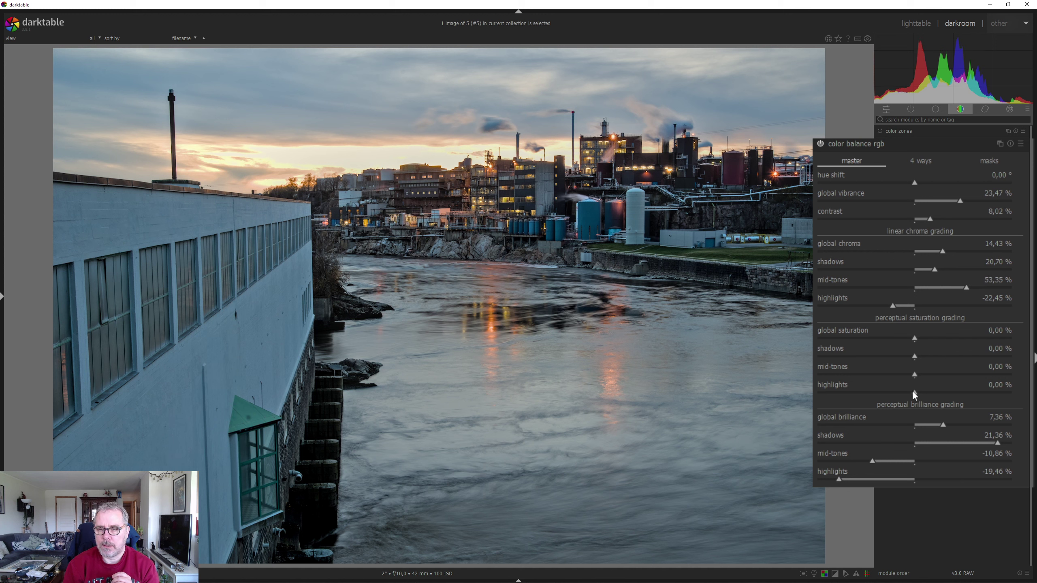
# Try a perceptual saturation of -18.73% for the highlights, and settle on 5.32%
pyautogui.moveTo(893, 392); pyautogui.dragTo(842, 395)
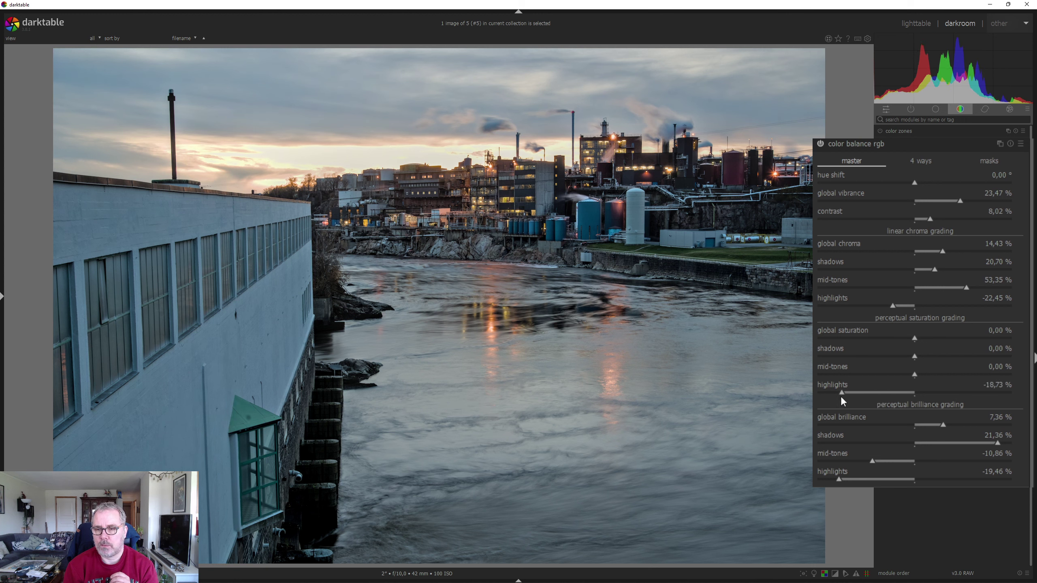
pyautogui.moveTo(839, 390); pyautogui.dragTo(945, 400)
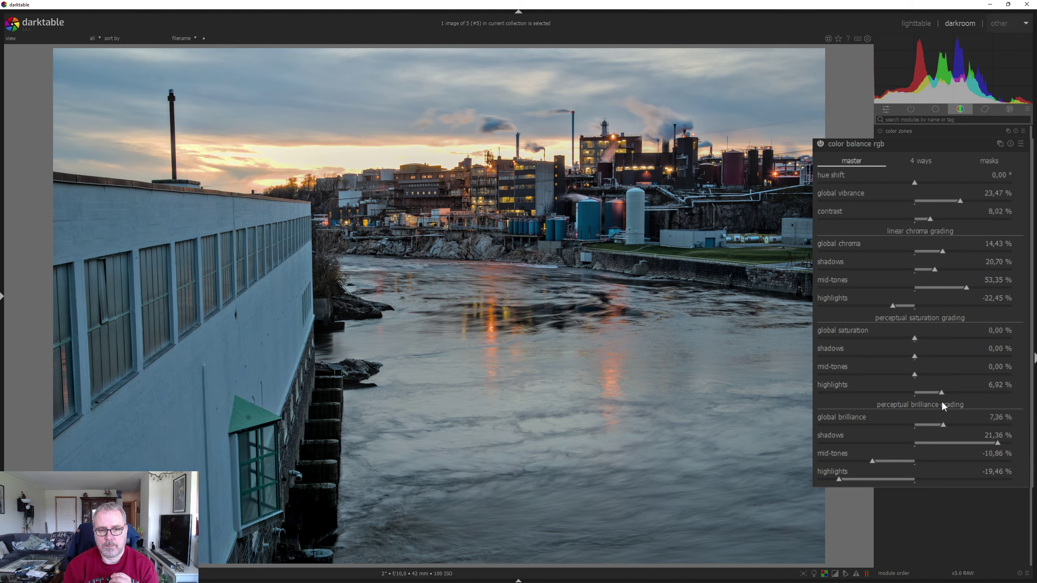
pyautogui.moveTo(941, 403); pyautogui.dragTo(937, 404)
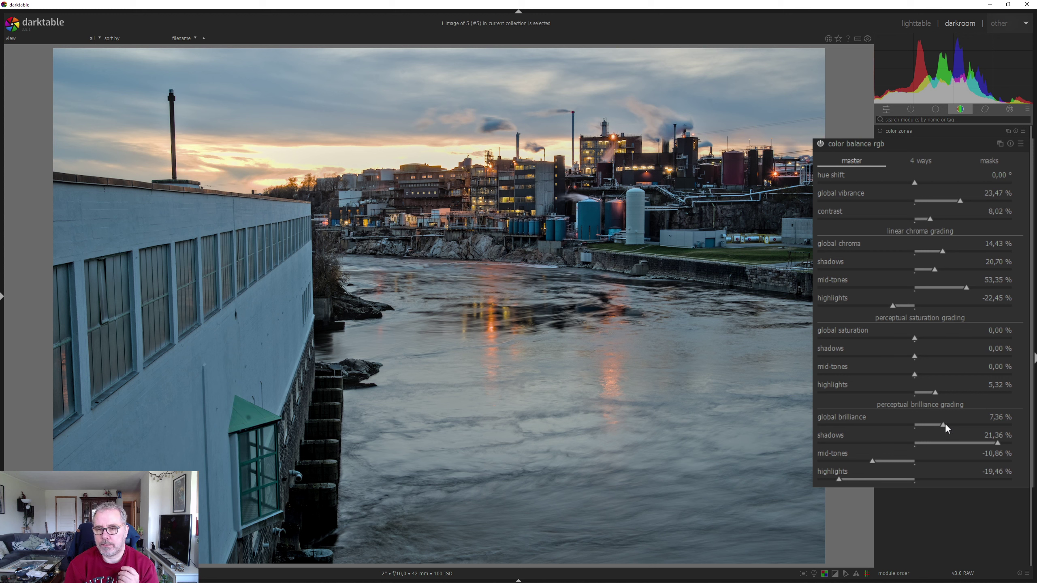
# Raise the global brilliance to 20.48%, lower the brilliance highlights to -20.48%, and collapse color balance rgb
pyautogui.moveTo(946, 423); pyautogui.dragTo(994, 426)
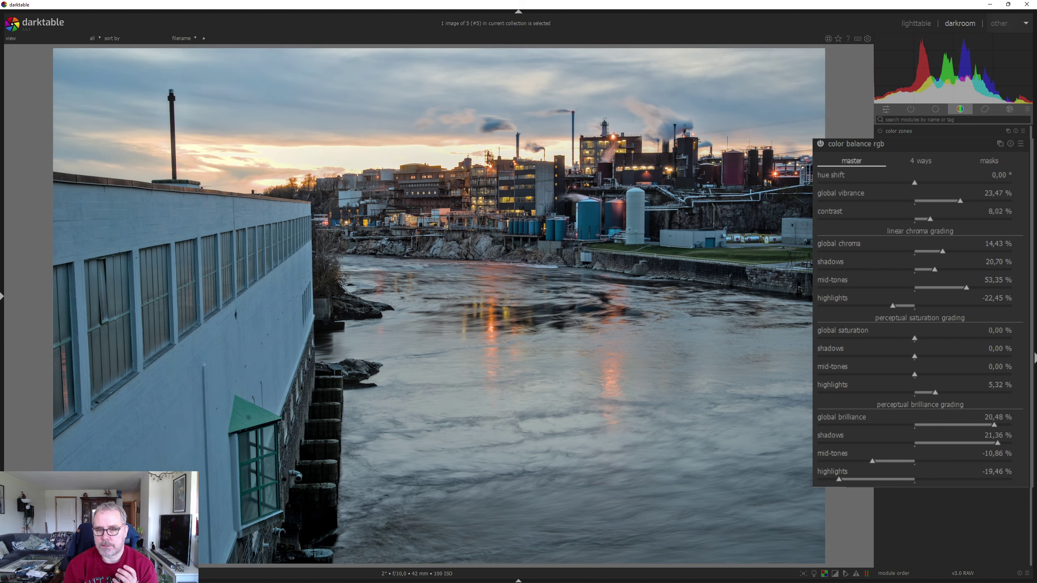
pyautogui.moveTo(894, 383); pyautogui.dragTo(891, 383)
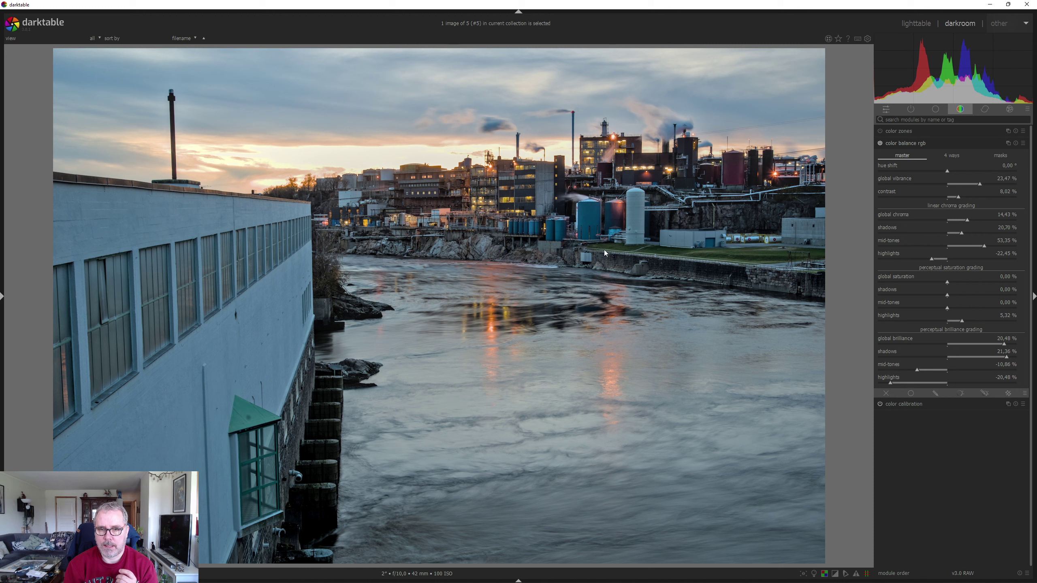
pyautogui.click(932, 144)
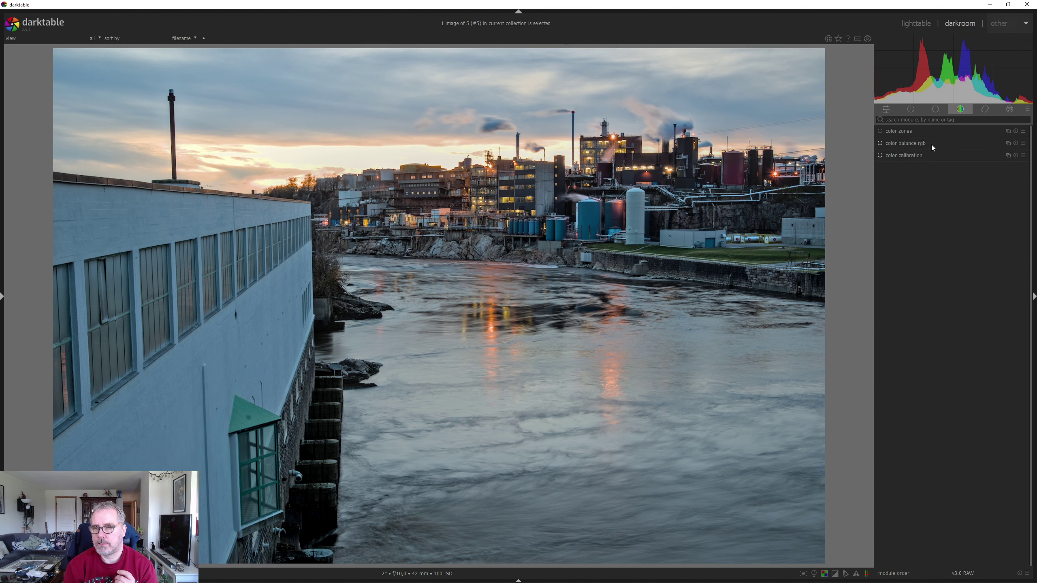
# Reset the tone equalizer and lift its shadow bands to +0.17 EV at -5, +0.24 EV at -4 and +0.16 EV at -3 EV
pyautogui.click(936, 109)
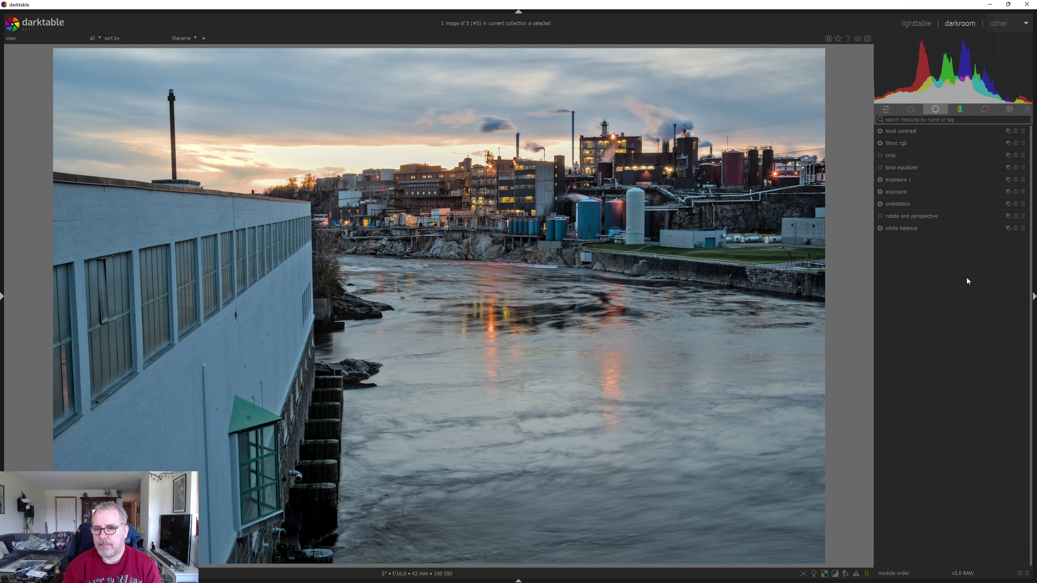
pyautogui.click(922, 167)
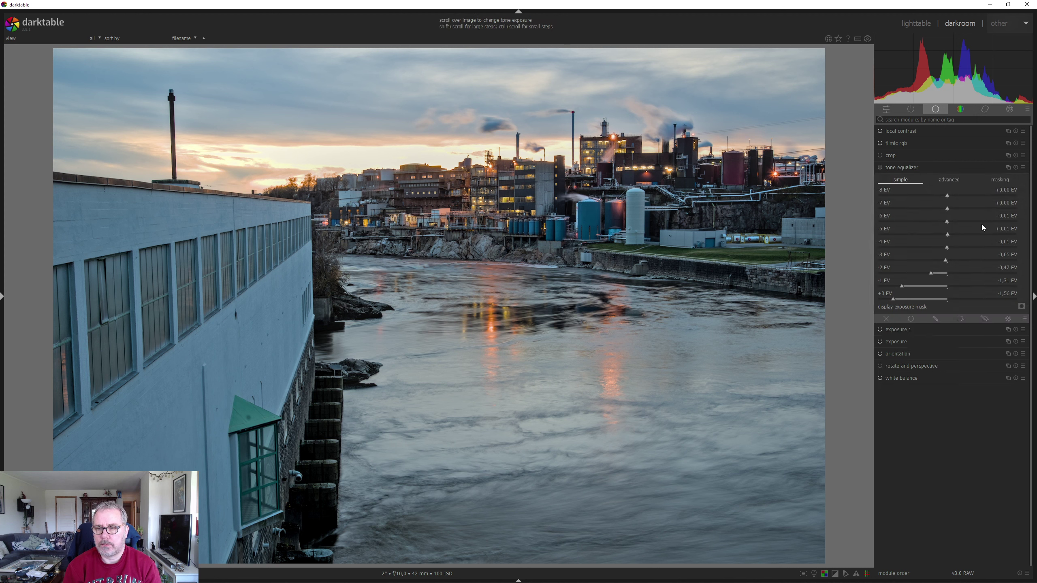
pyautogui.click(1016, 167)
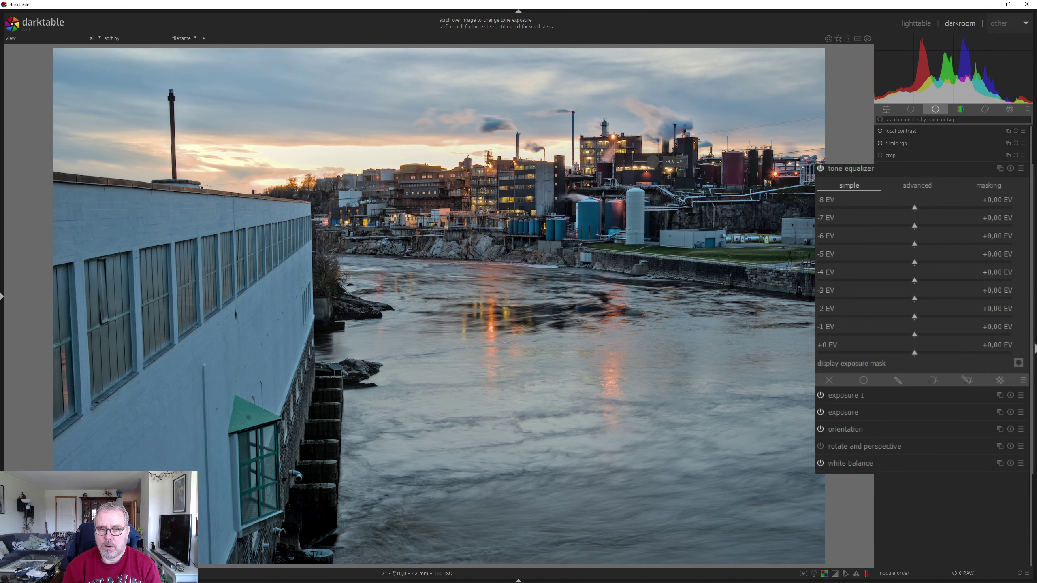
pyautogui.scroll(3, 693, 185)
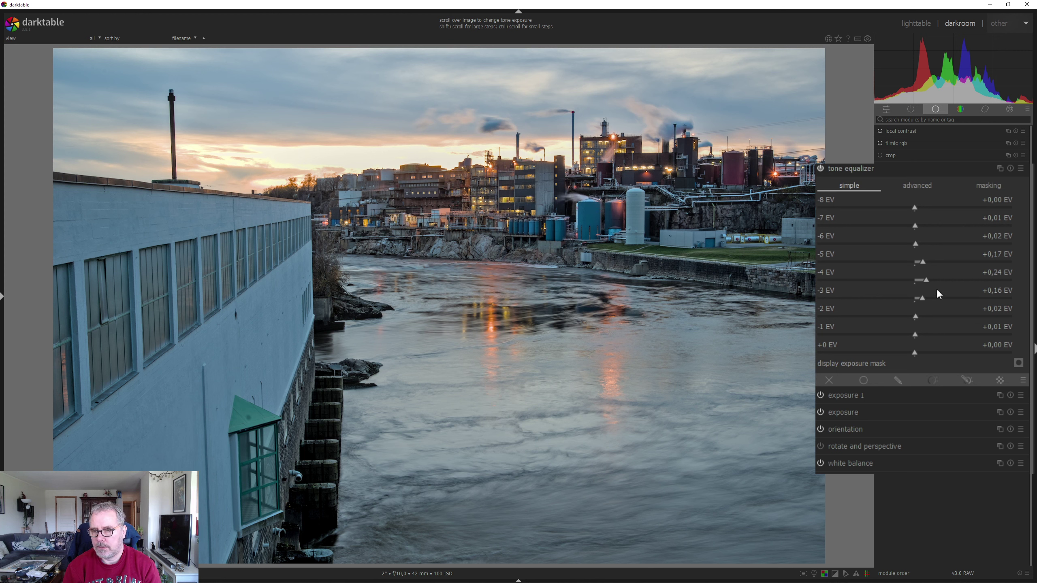
# Enable drawn-mask blending for the tone equalizer, lower its opacity to 64%, and collapse the module
pyautogui.click(892, 382)
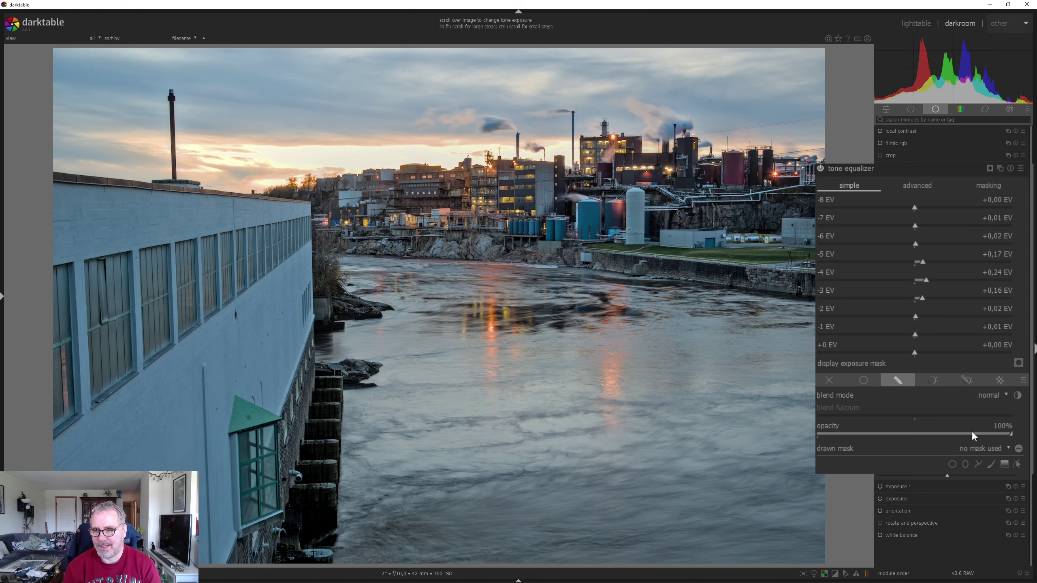
pyautogui.moveTo(973, 433); pyautogui.dragTo(947, 437)
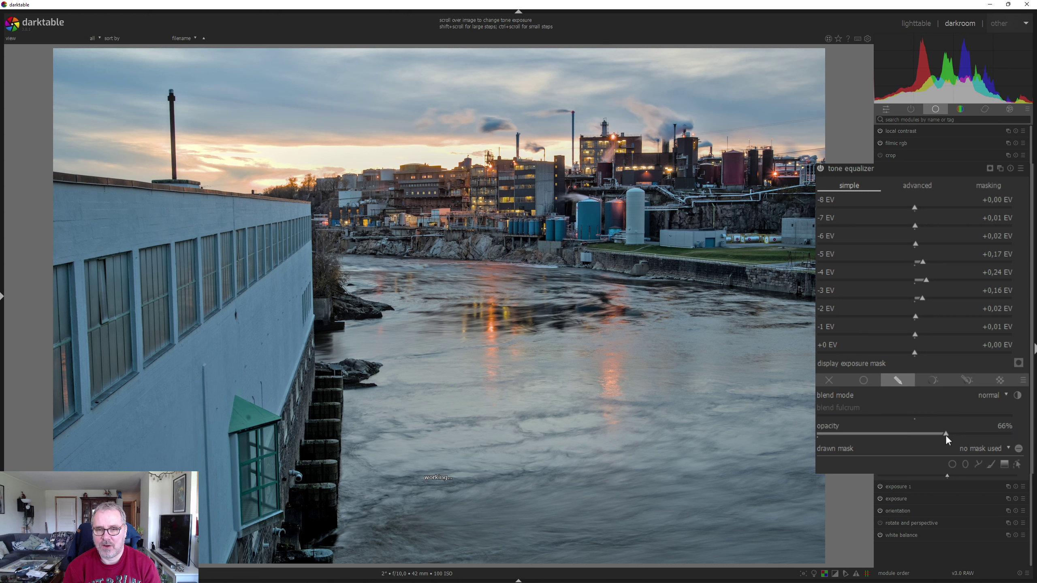
pyautogui.scroll(-2, 946, 438)
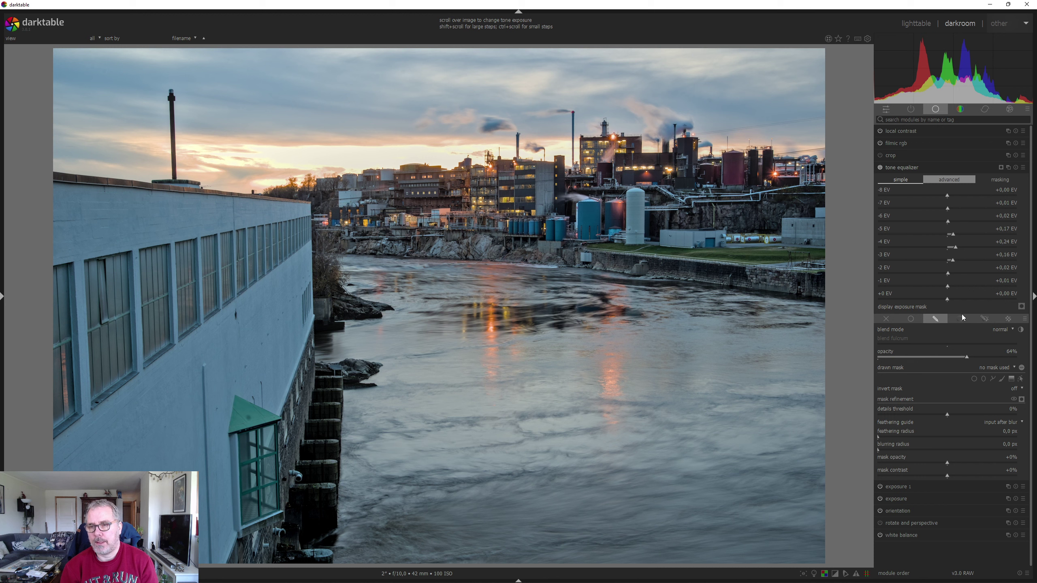
pyautogui.click(933, 166)
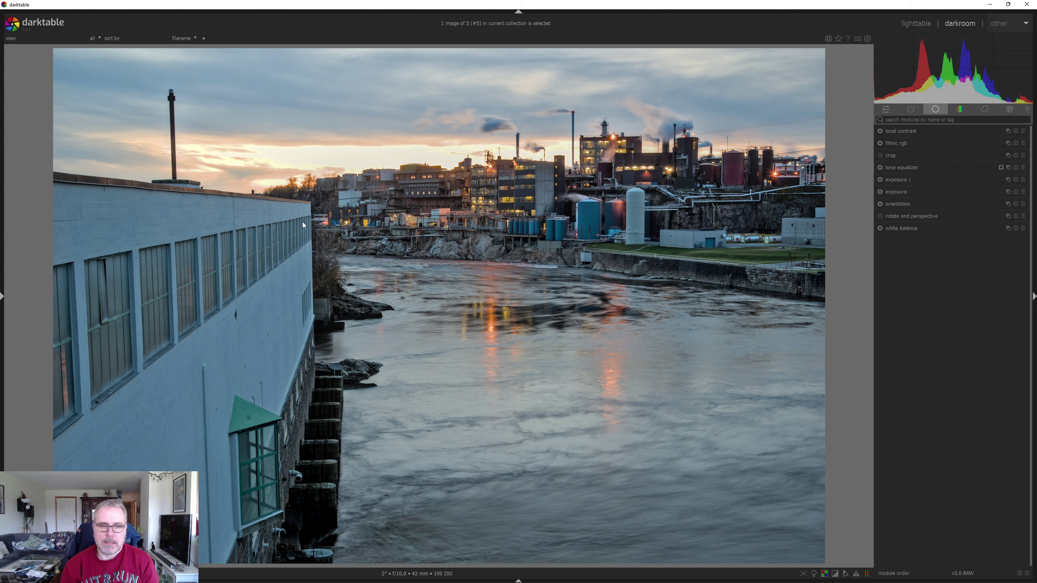
# Apply a 2:1 crop to the photo and shift the frame upward to keep more sky and less foreground water
pyautogui.click(897, 156)
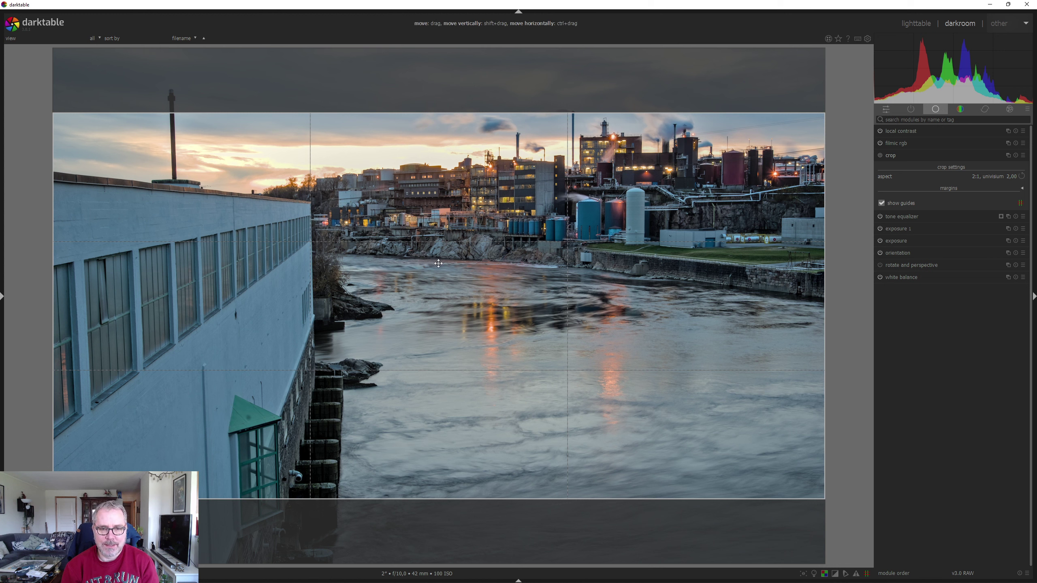
pyautogui.moveTo(443, 271); pyautogui.dragTo(452, 233)
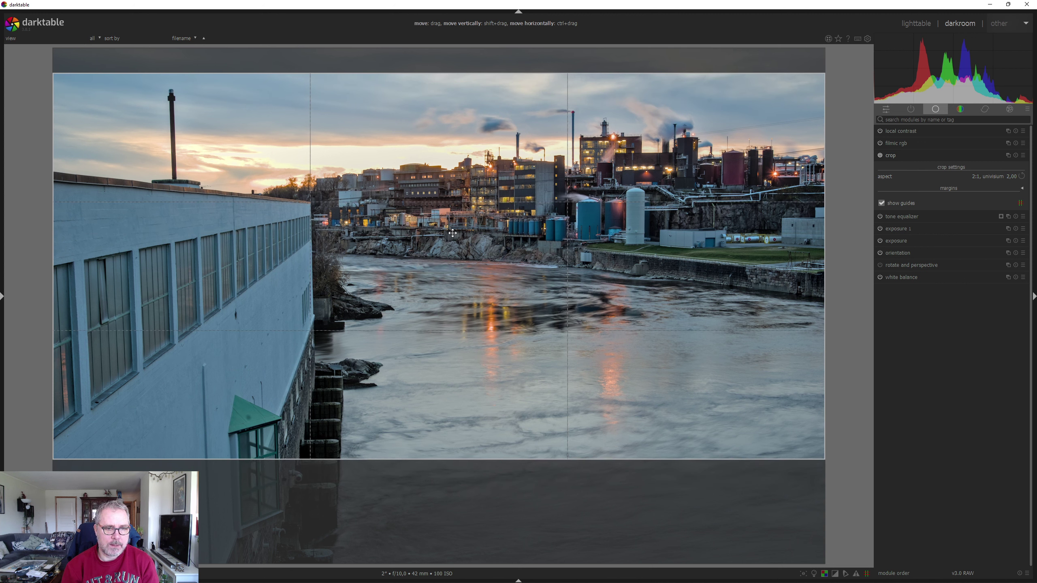
pyautogui.moveTo(452, 235); pyautogui.dragTo(456, 228)
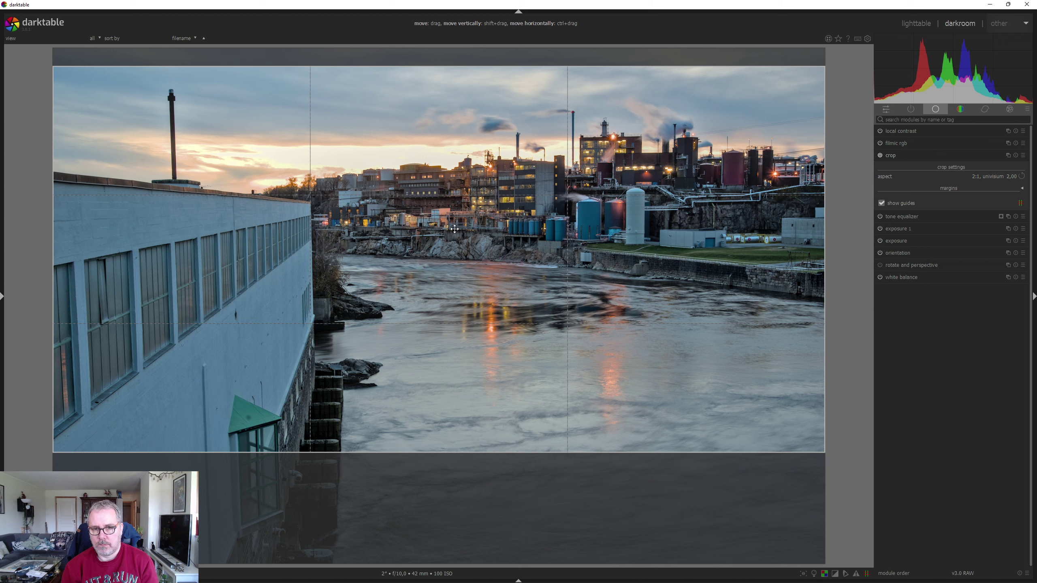
pyautogui.moveTo(472, 203); pyautogui.dragTo(471, 201)
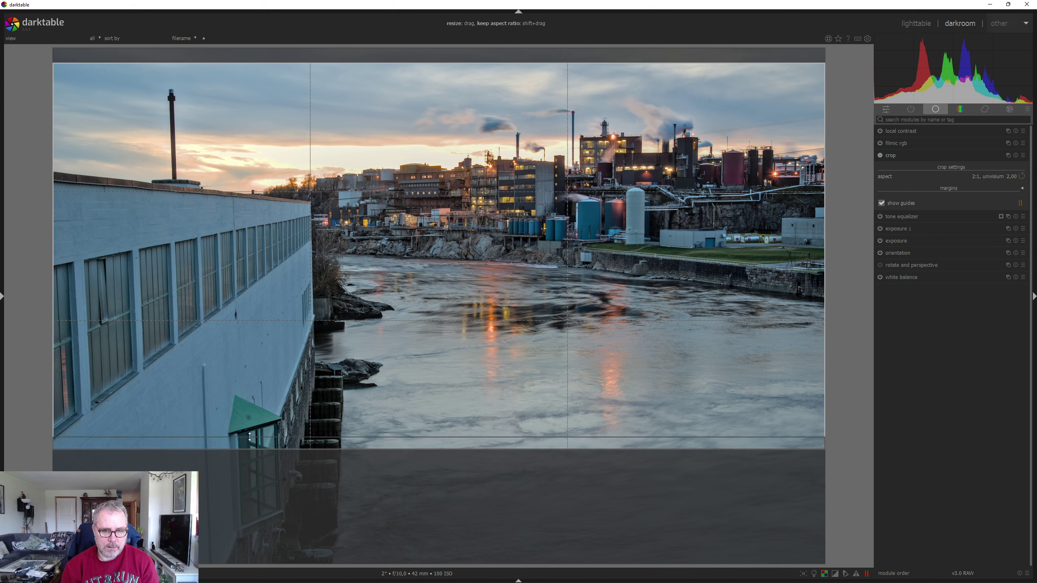
pyautogui.moveTo(396, 360); pyautogui.dragTo(396, 372)
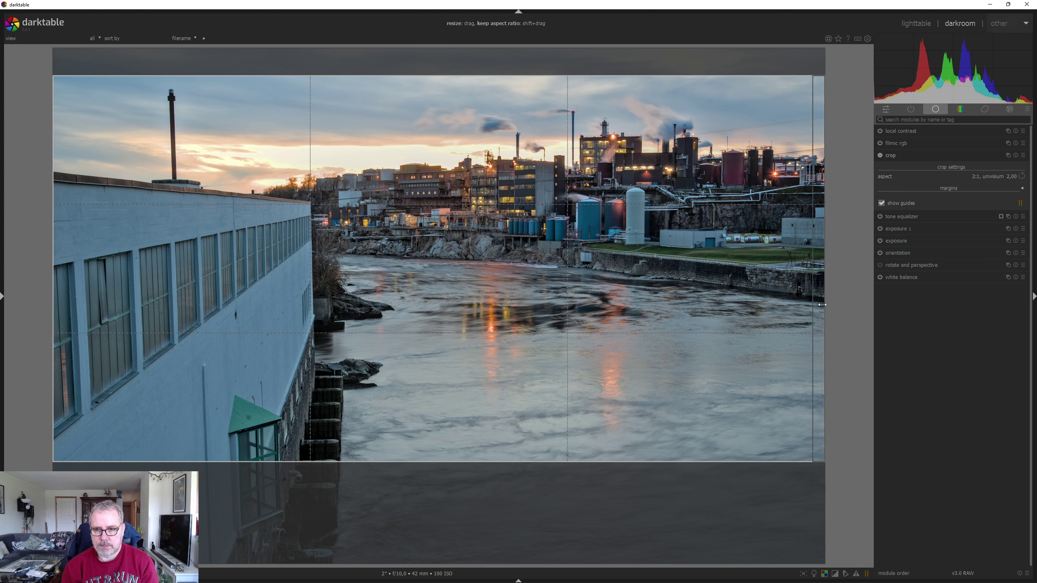
# Trim the crop slightly from its right edge to 7297 x 3648, nudge the frame up, and check the cropped photo
pyautogui.moveTo(824, 303); pyautogui.dragTo(817, 304)
pyautogui.moveTo(621, 344); pyautogui.dragTo(622, 340)
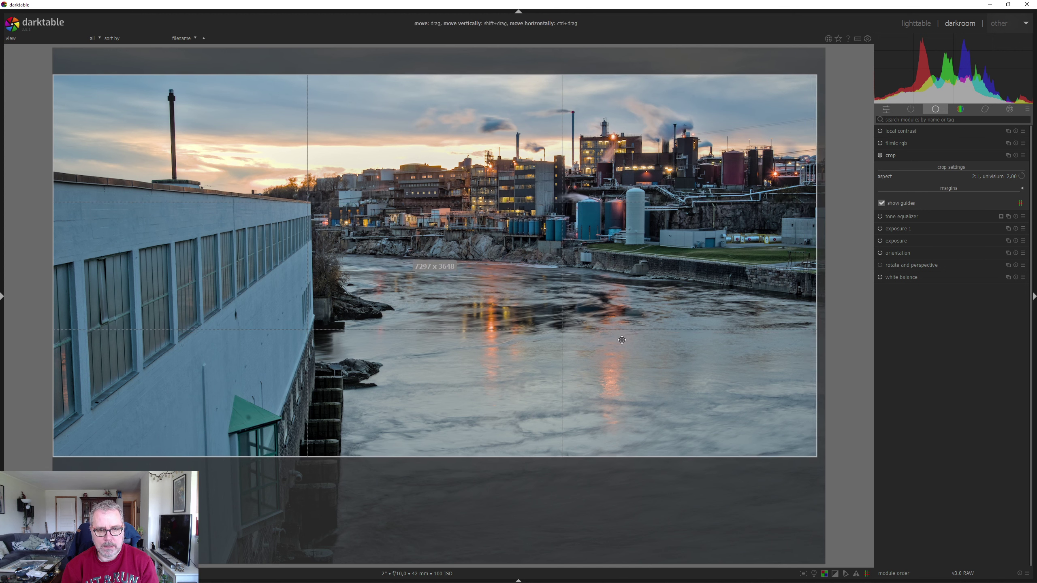
pyautogui.click(927, 155)
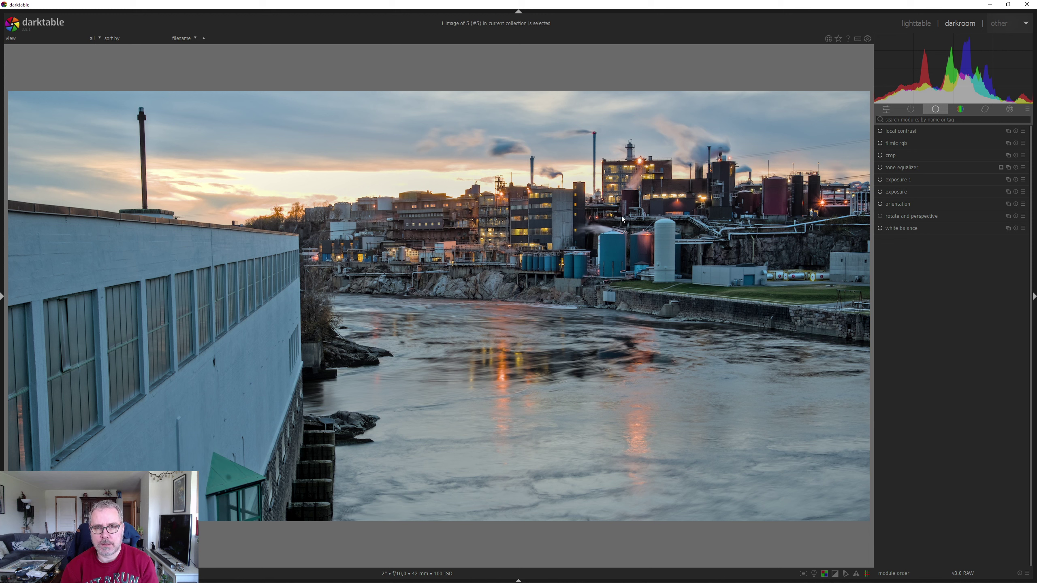
pyautogui.click(919, 156)
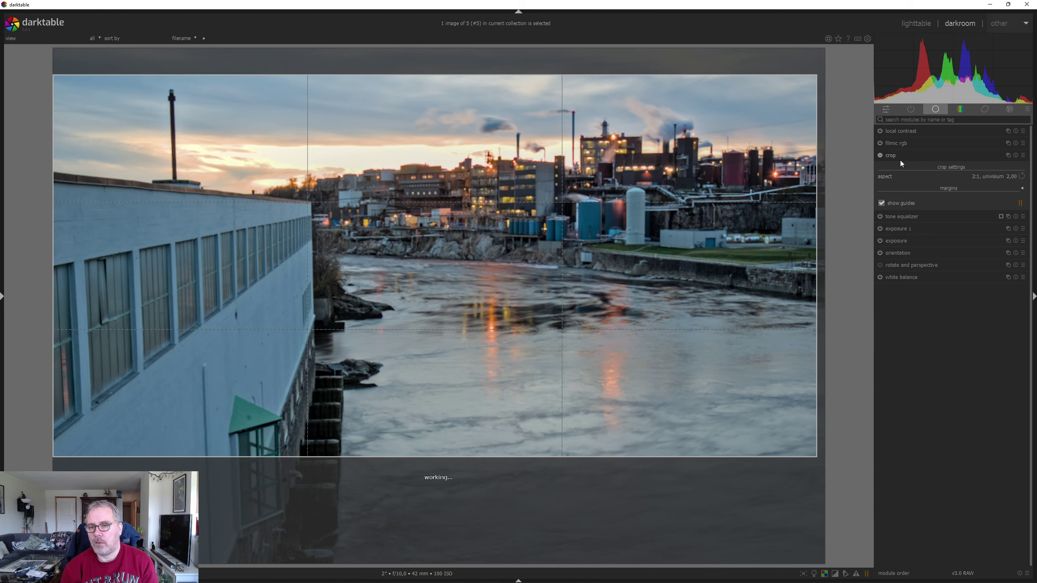
pyautogui.click(921, 158)
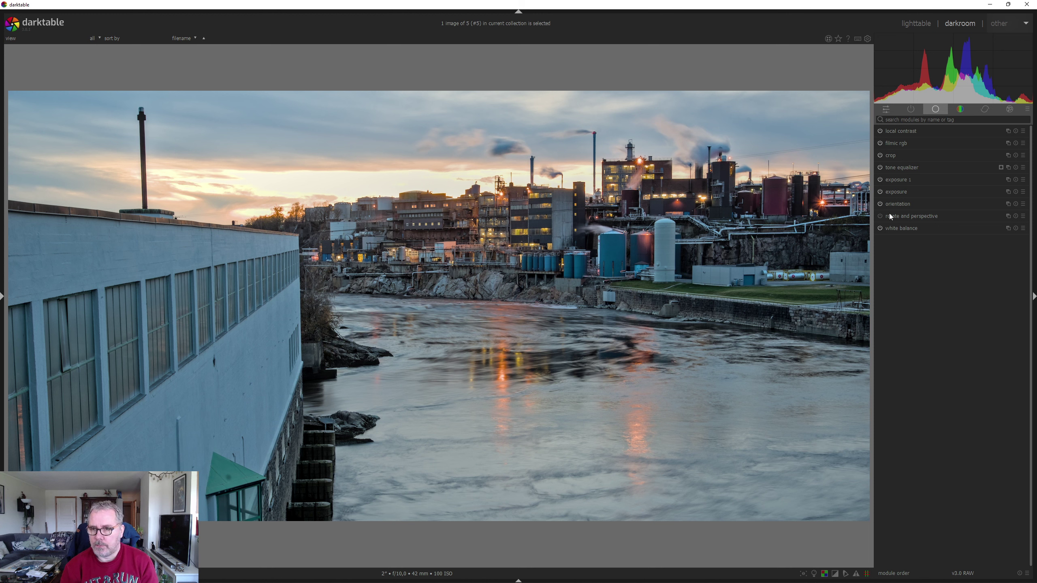
# Raise the haze removal blending opacity to 53% and collapse the module
pyautogui.click(986, 109)
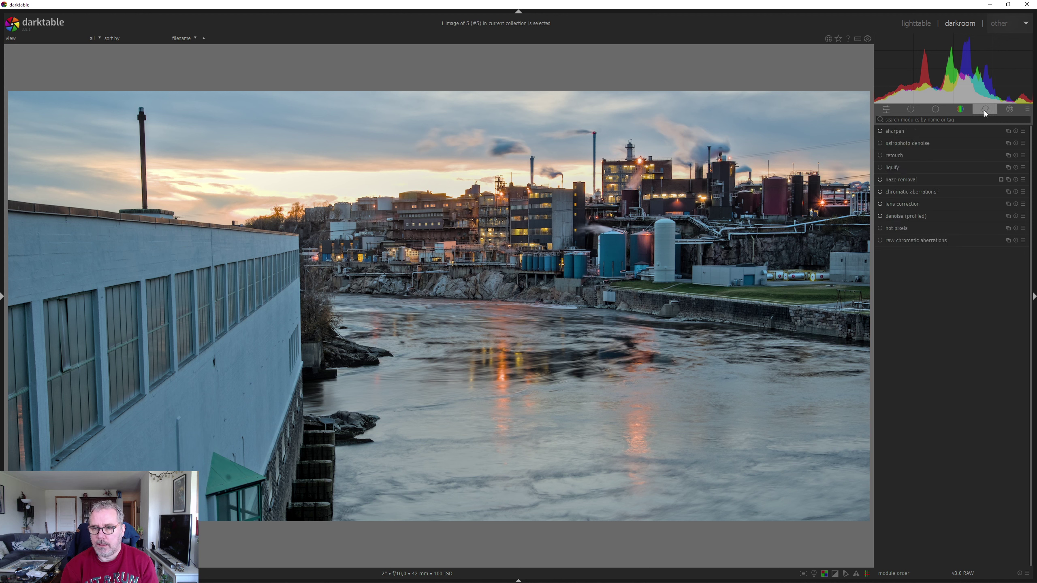
pyautogui.click(926, 182)
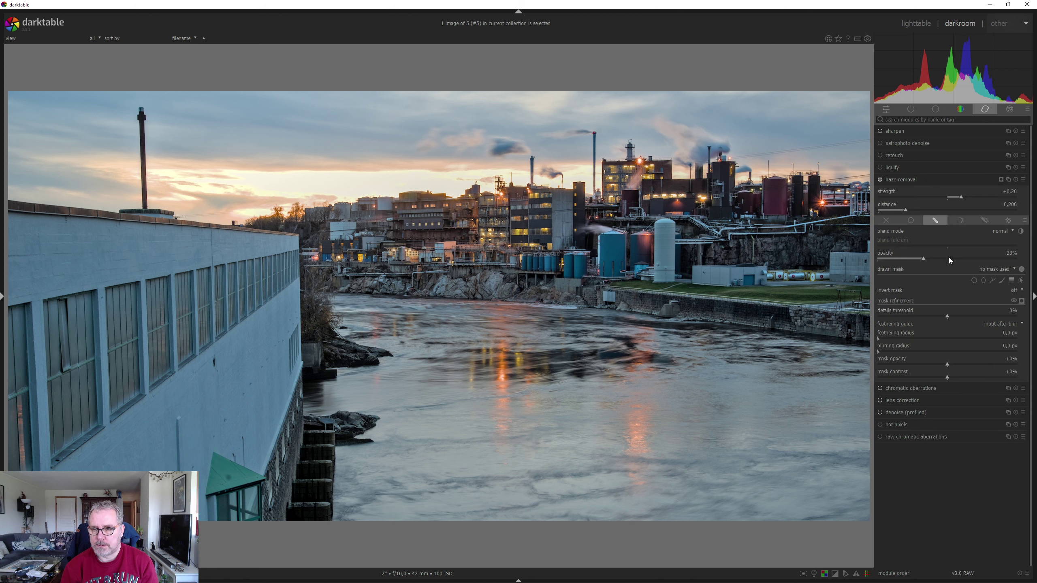
pyautogui.moveTo(950, 259); pyautogui.dragTo(953, 259)
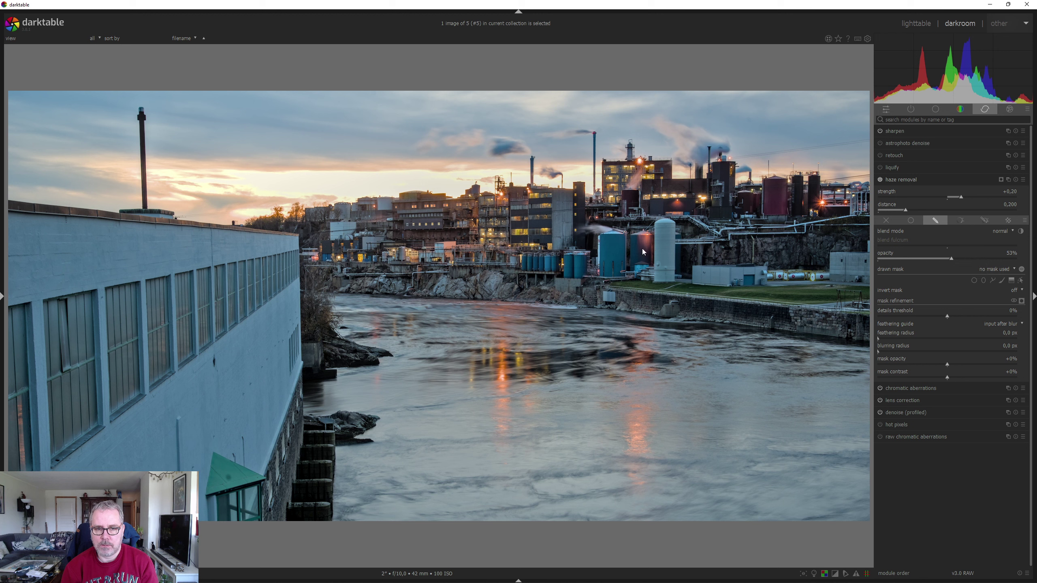
pyautogui.click(956, 180)
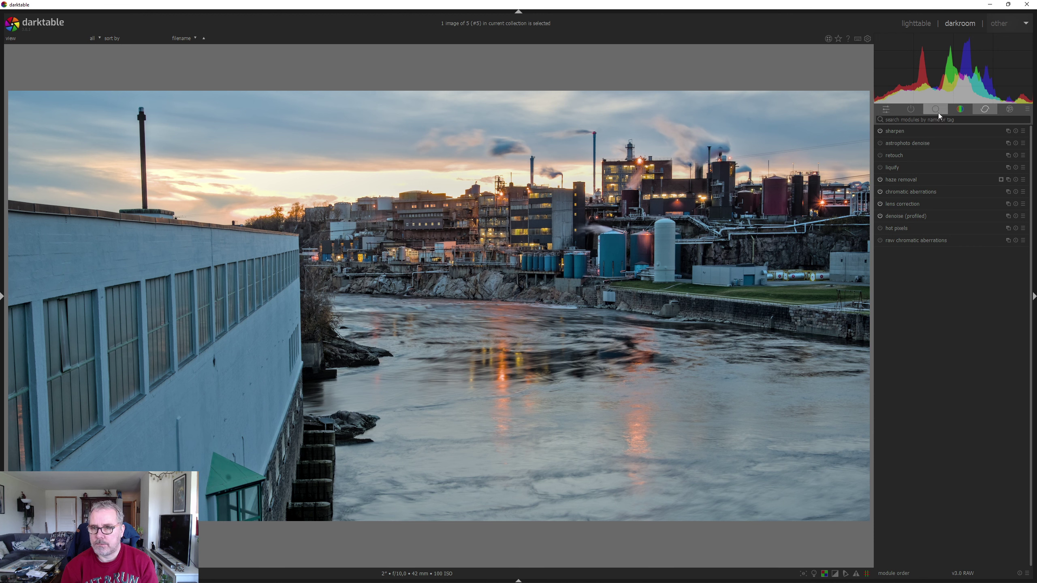
# In color calibration's R channel, try input R at 1.009, set input G to 0.006, and reset input R to 1.000
pyautogui.click(961, 110)
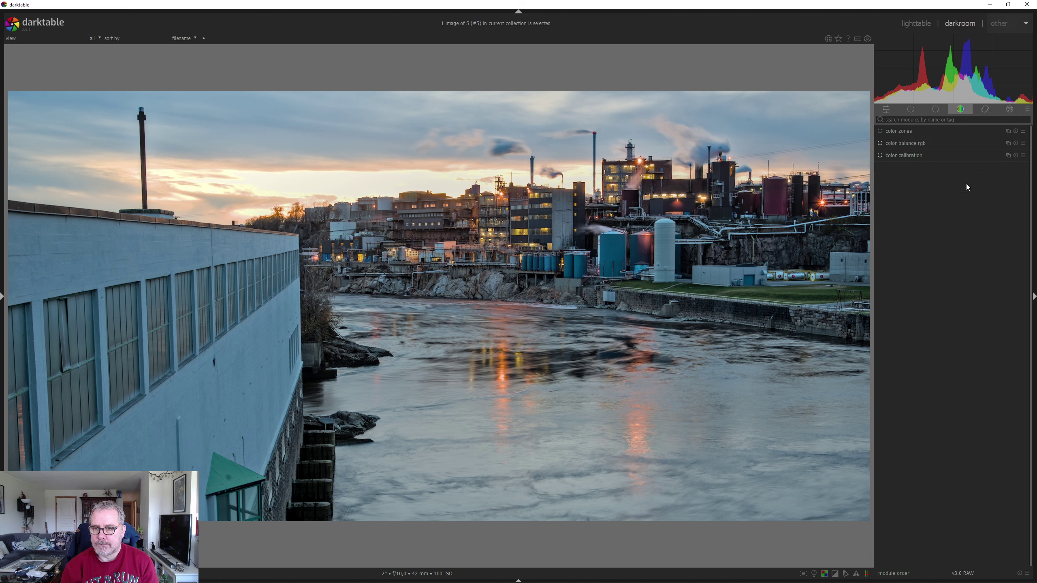
pyautogui.click(924, 154)
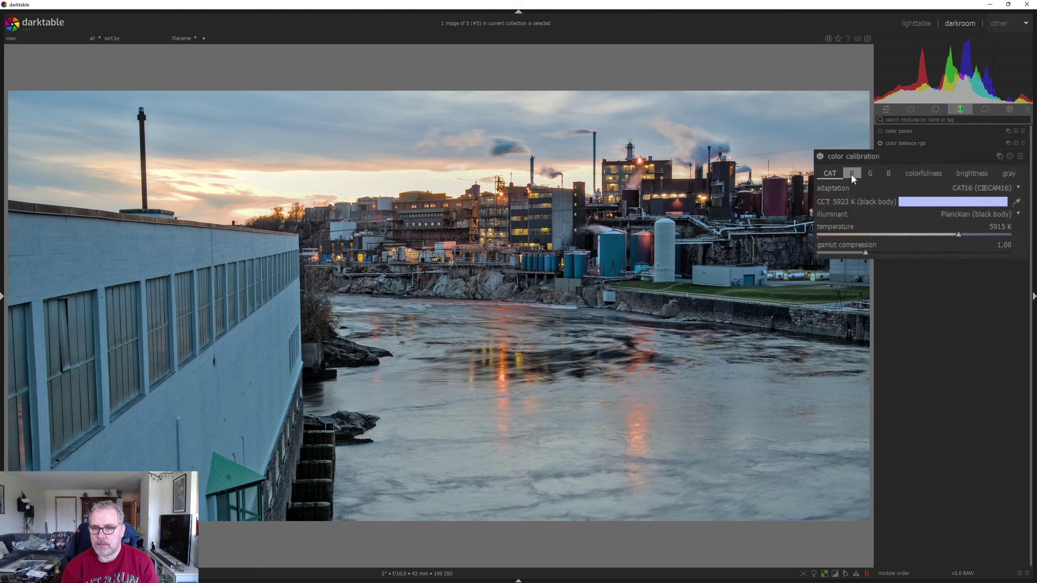
pyautogui.click(902, 168)
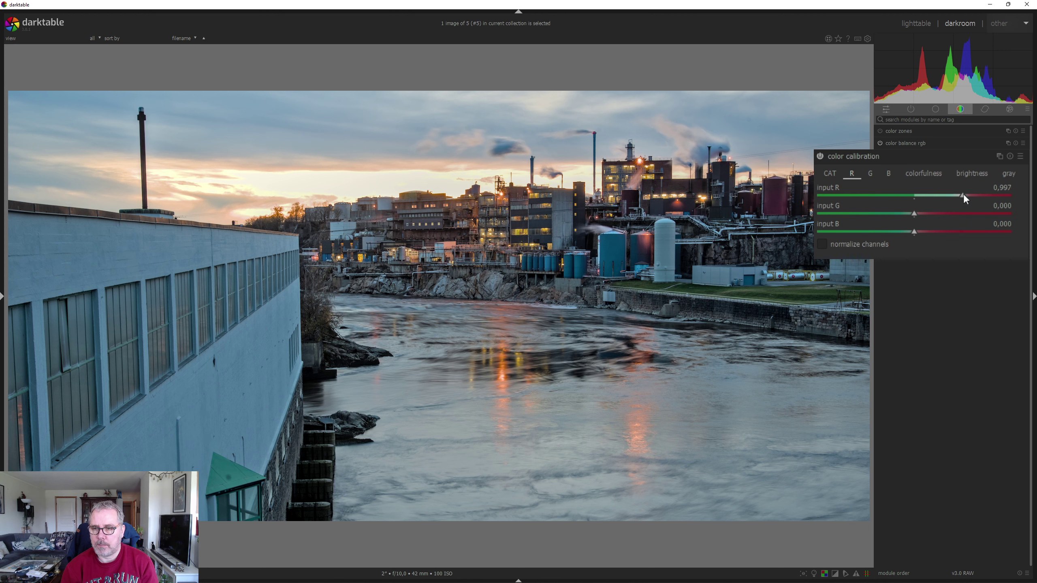
pyautogui.moveTo(965, 195); pyautogui.dragTo(964, 196)
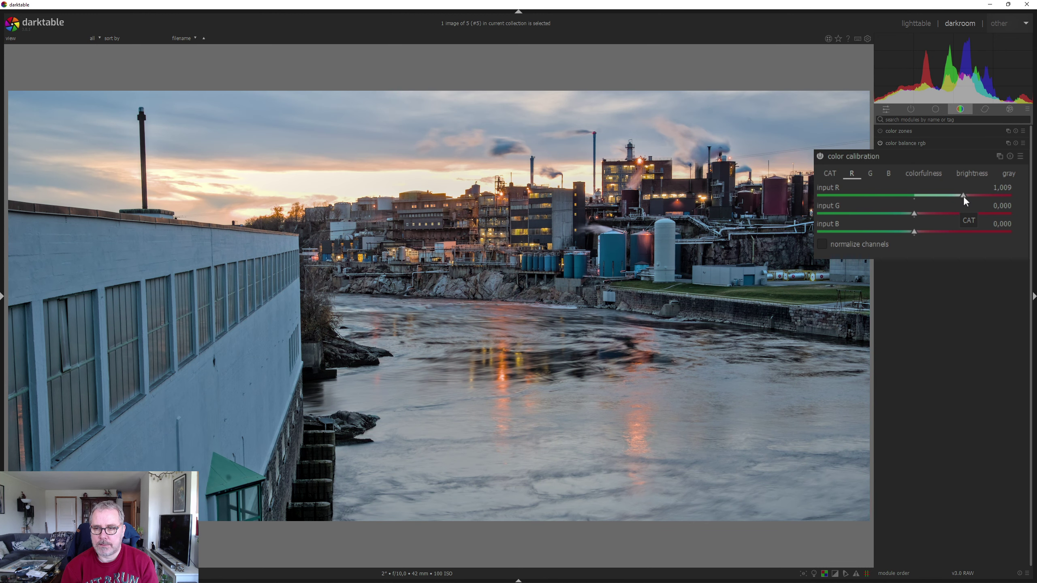
pyautogui.moveTo(963, 196); pyautogui.dragTo(964, 196)
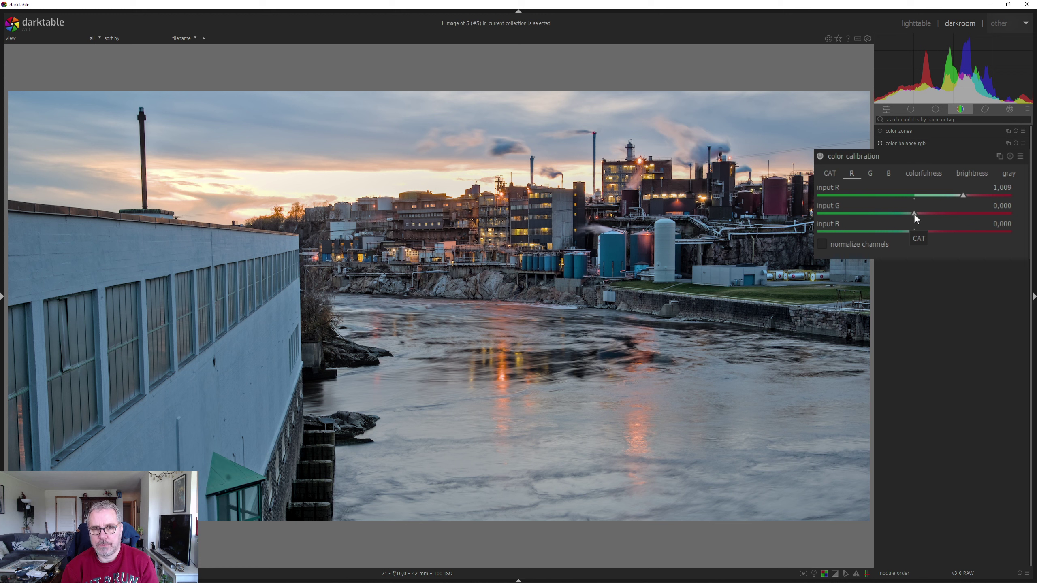
pyautogui.moveTo(914, 213); pyautogui.dragTo(914, 215)
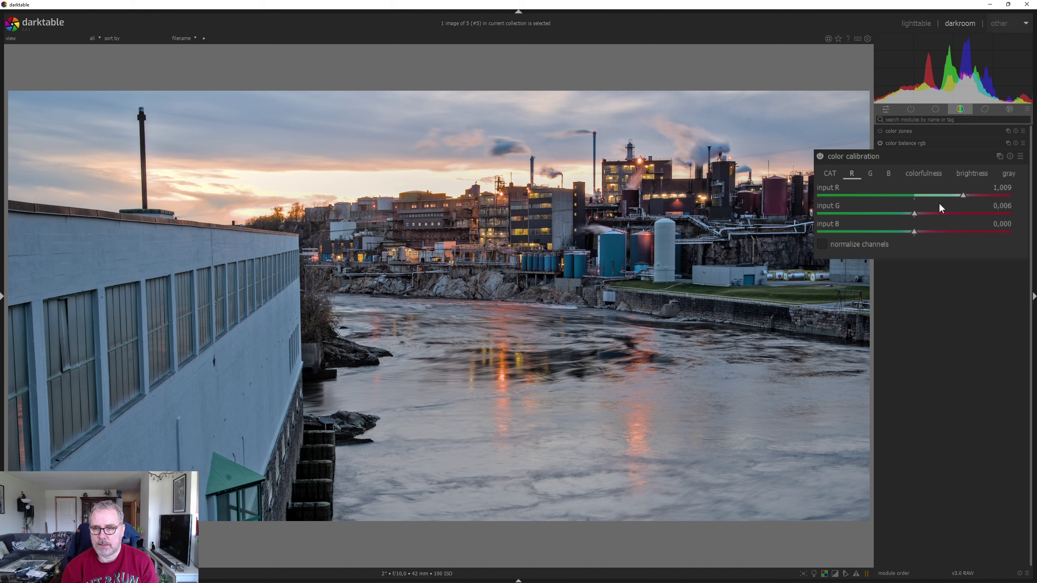
pyautogui.doubleClick(829, 190)
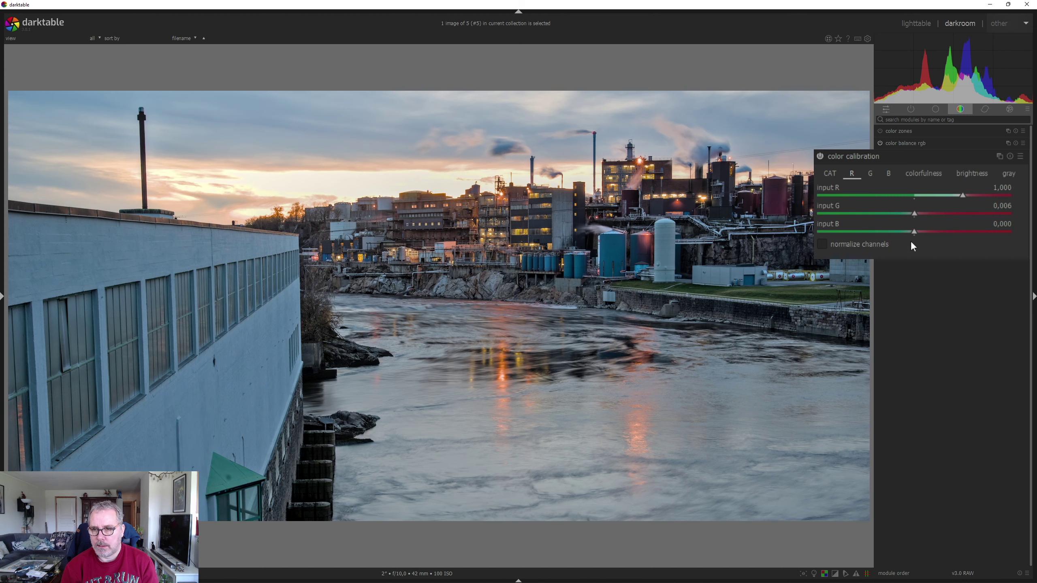
# Try input B values of 0.041 and -0.064 in the R channel, and reset it to 0.000
pyautogui.scroll(-4, 916, 231)
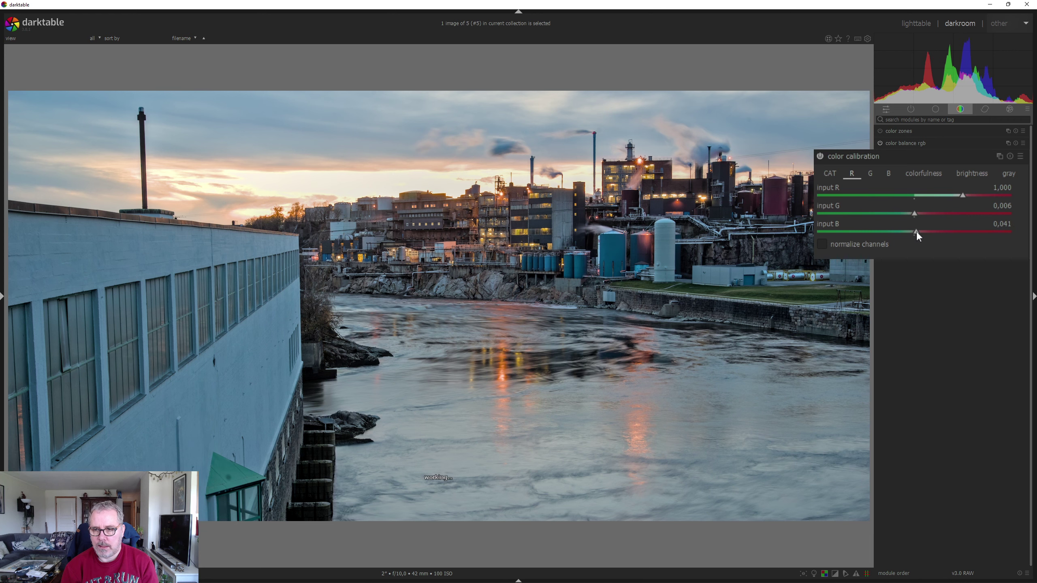
pyautogui.scroll(-2, 912, 233)
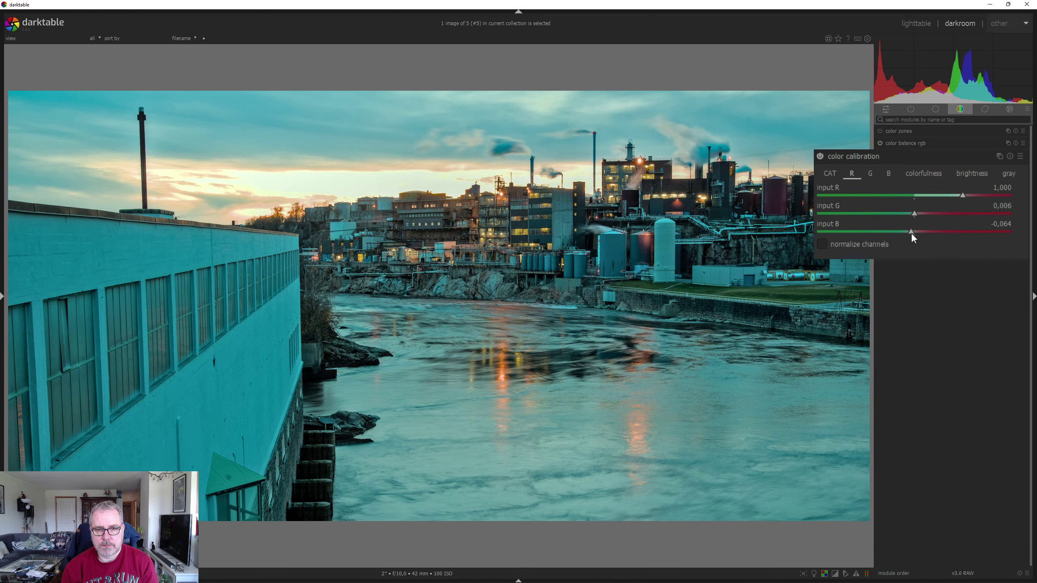
pyautogui.doubleClick(834, 224)
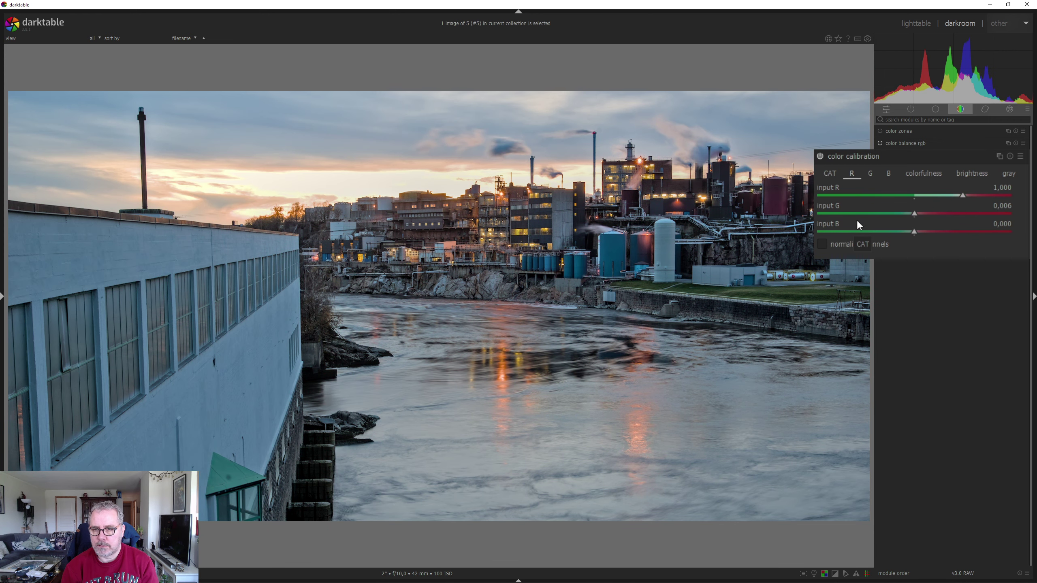
# In color calibration's G channel, try input R at 0.052 and 0.006, and settle on -0.017
pyautogui.click(871, 174)
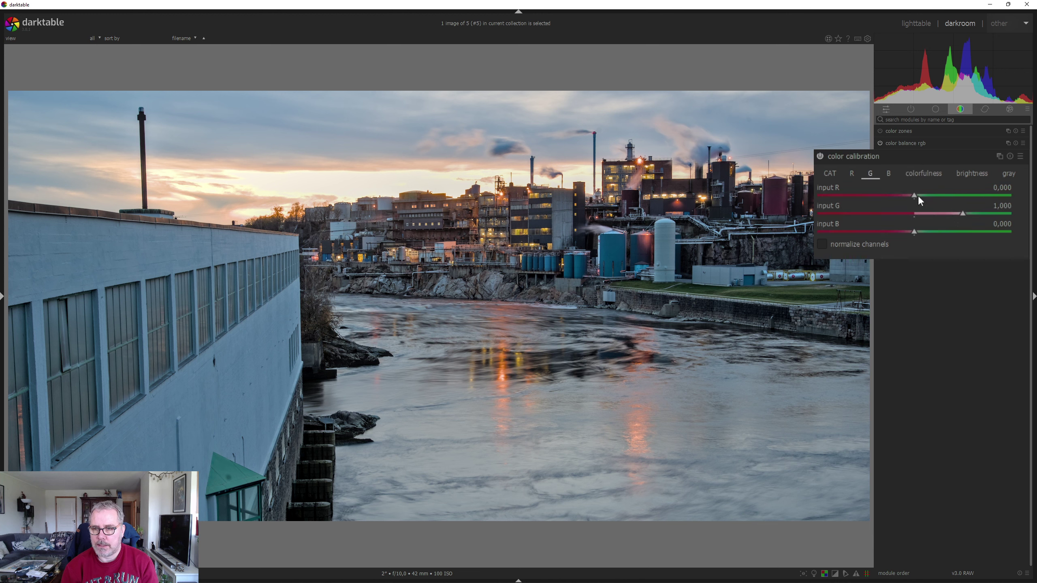
pyautogui.scroll(-2, 919, 194)
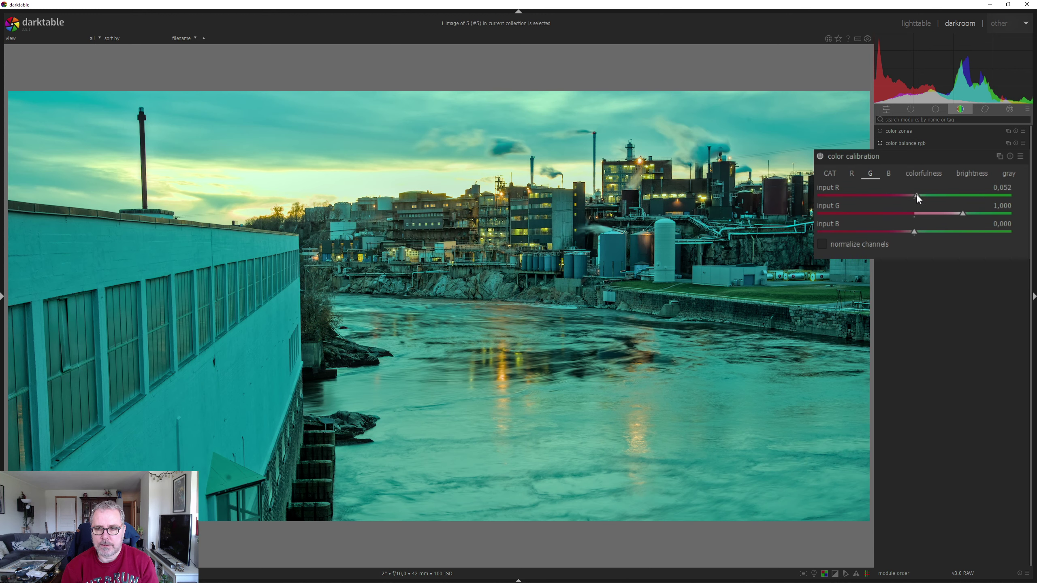
pyautogui.scroll(4, 915, 194)
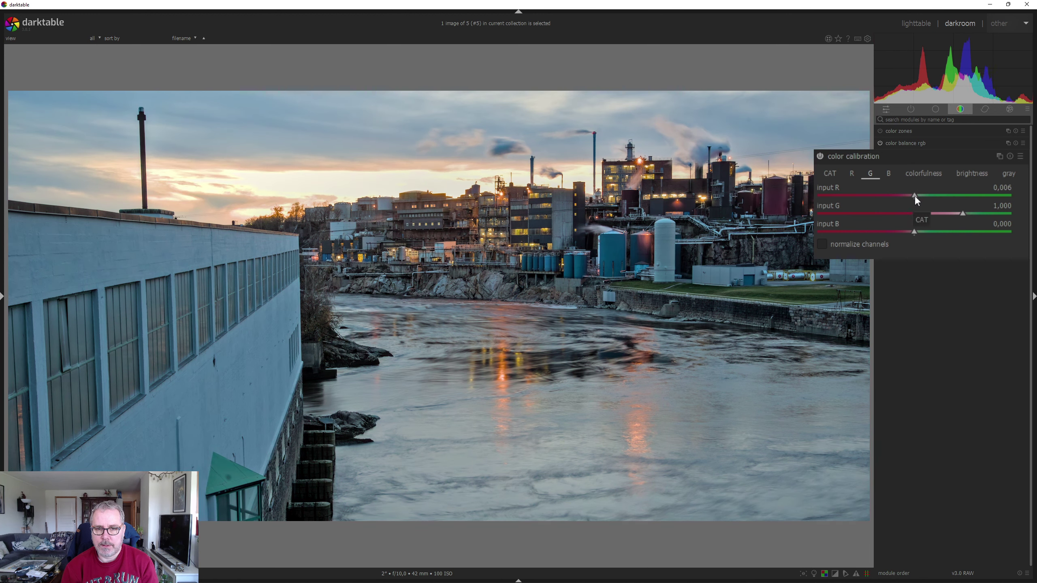
pyautogui.moveTo(915, 195); pyautogui.dragTo(914, 197)
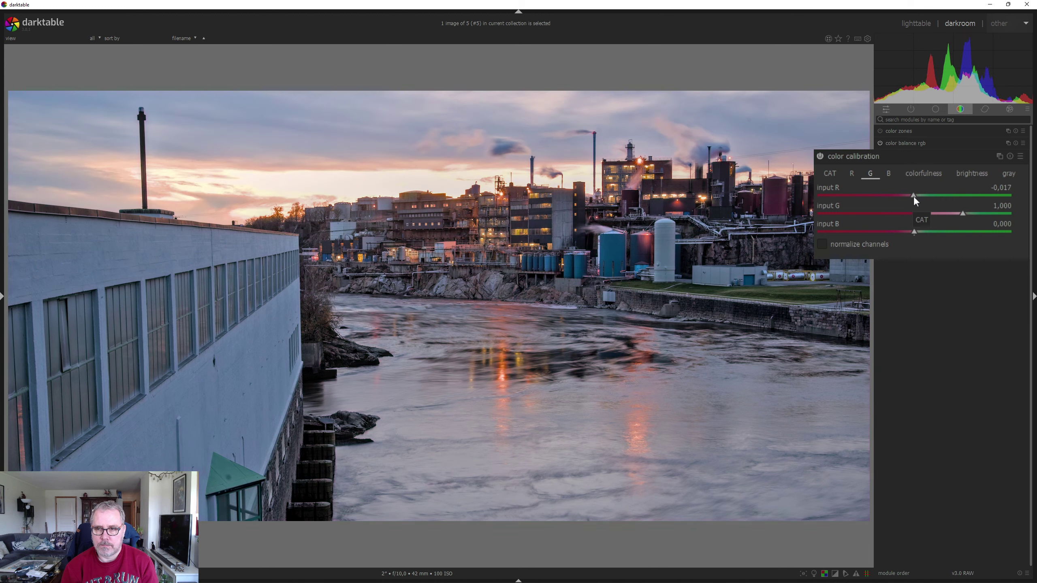
# In color calibration's G channel, try input R at -0.006 and 0.029, and settle on 0.006
pyautogui.scroll(4, 914, 196)
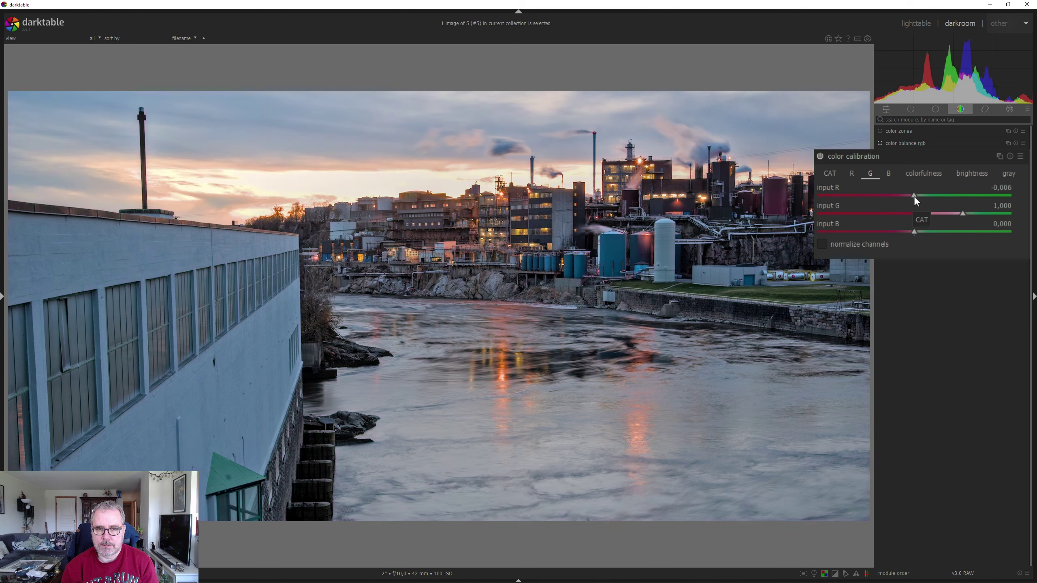
pyautogui.moveTo(913, 196); pyautogui.dragTo(915, 197)
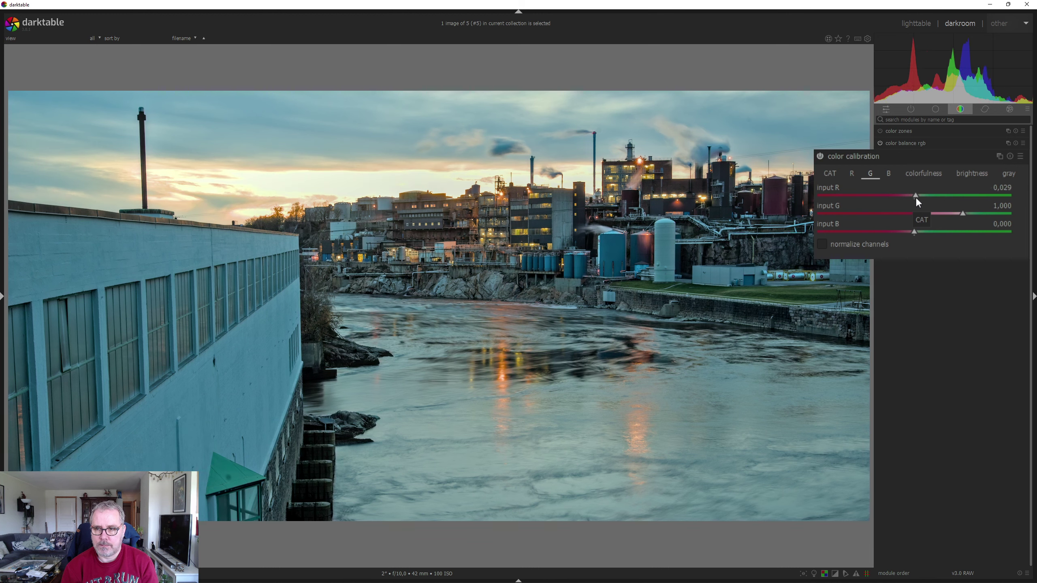
pyautogui.scroll(-2, 916, 196)
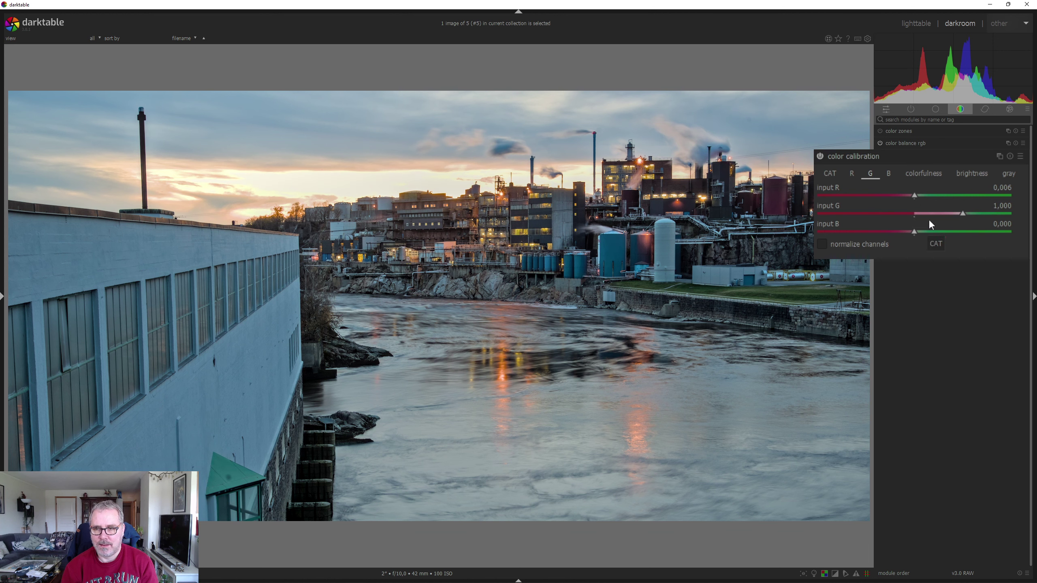
# Try input G values of 0.985 and 0.997 in the G channel, and settle on 0.974
pyautogui.click(962, 210)
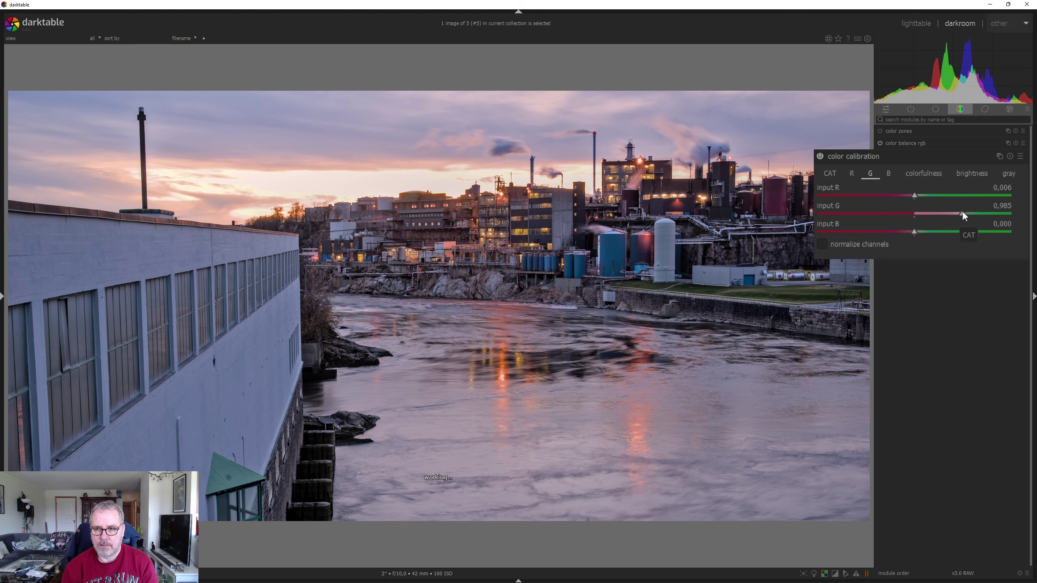
pyautogui.scroll(2, 963, 210)
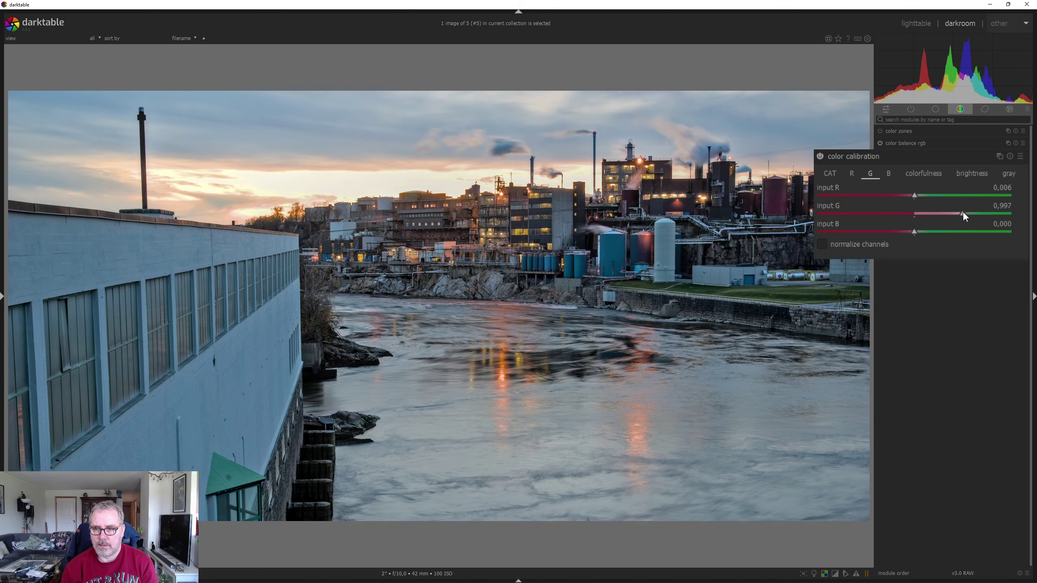
pyautogui.moveTo(963, 210); pyautogui.dragTo(962, 210)
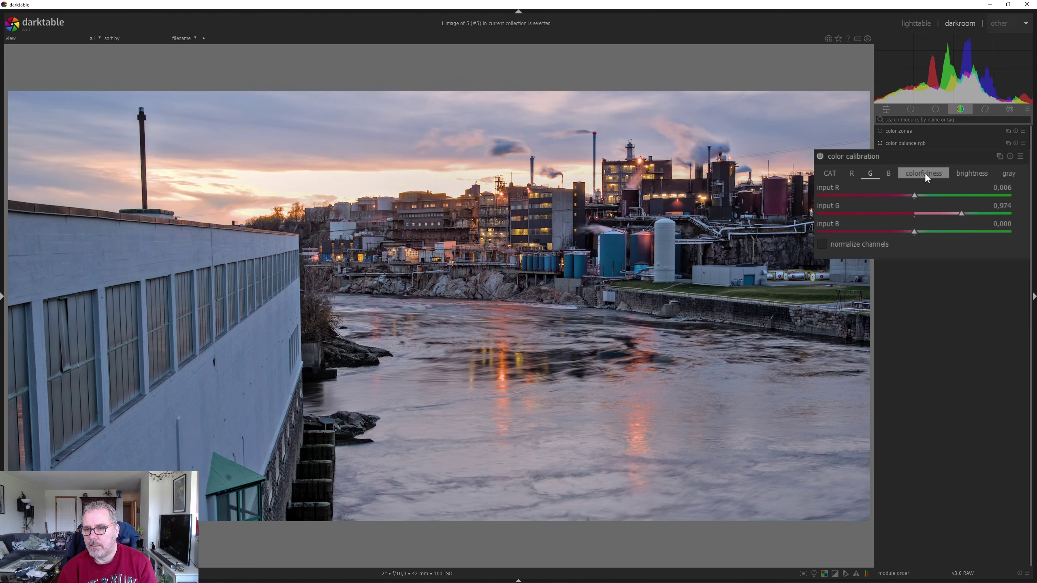
# In the B channel, try input B at 1.032, settle on 1.009, and compare the image with color calibration off and on
pyautogui.click(894, 176)
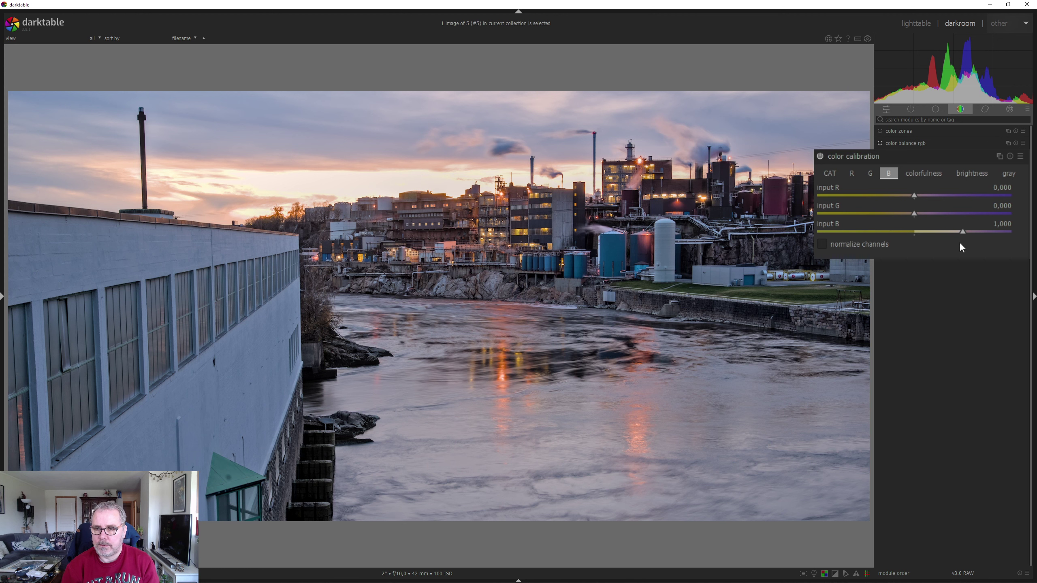
pyautogui.moveTo(962, 232); pyautogui.dragTo(964, 233)
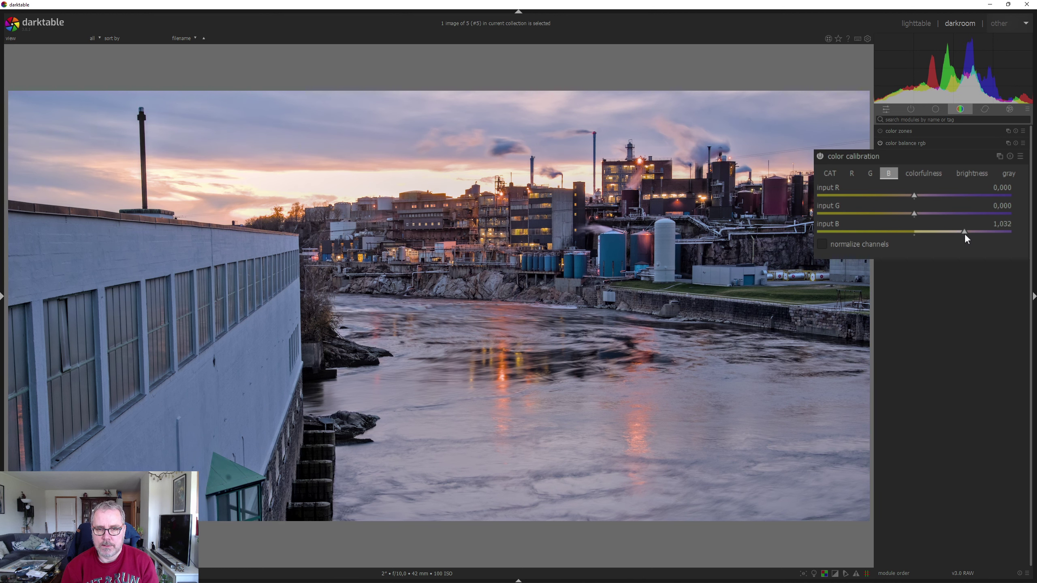
pyautogui.click(820, 157)
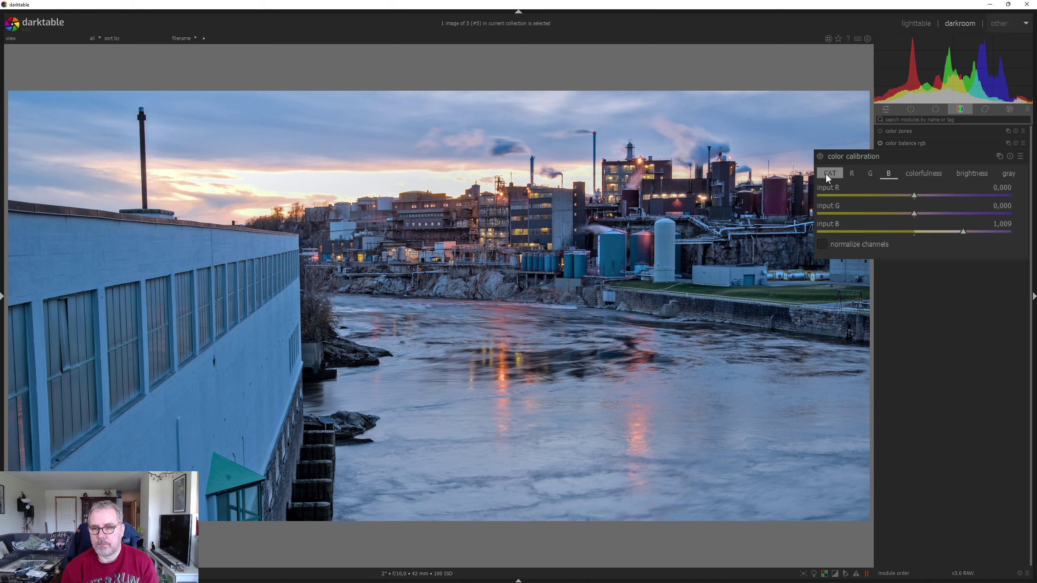
pyautogui.click(819, 157)
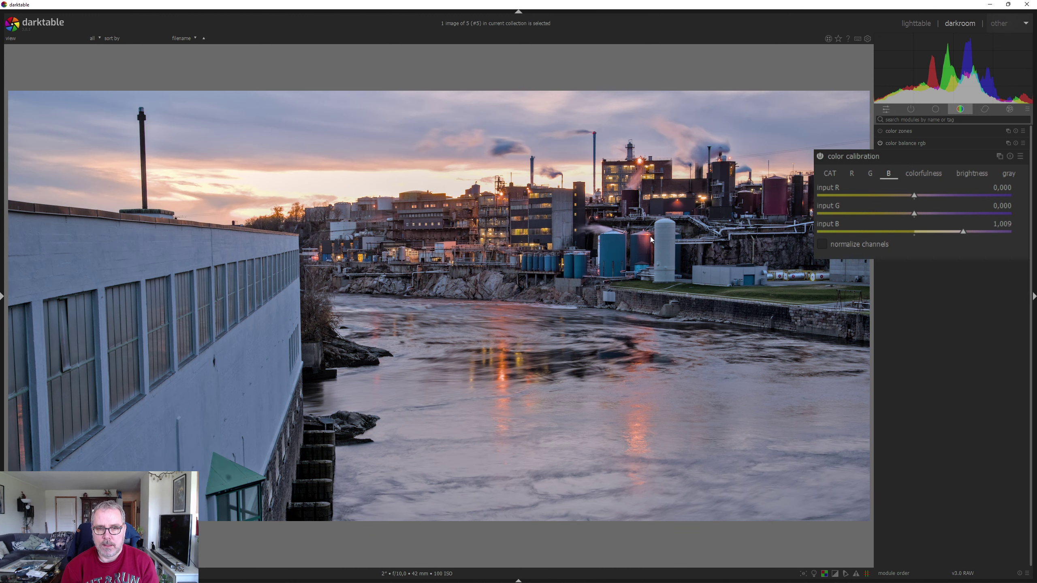
# In color calibration's colorfulness settings, test input R at both extremes, settle on 0.172, and set input B to 0.294
pyautogui.click(930, 177)
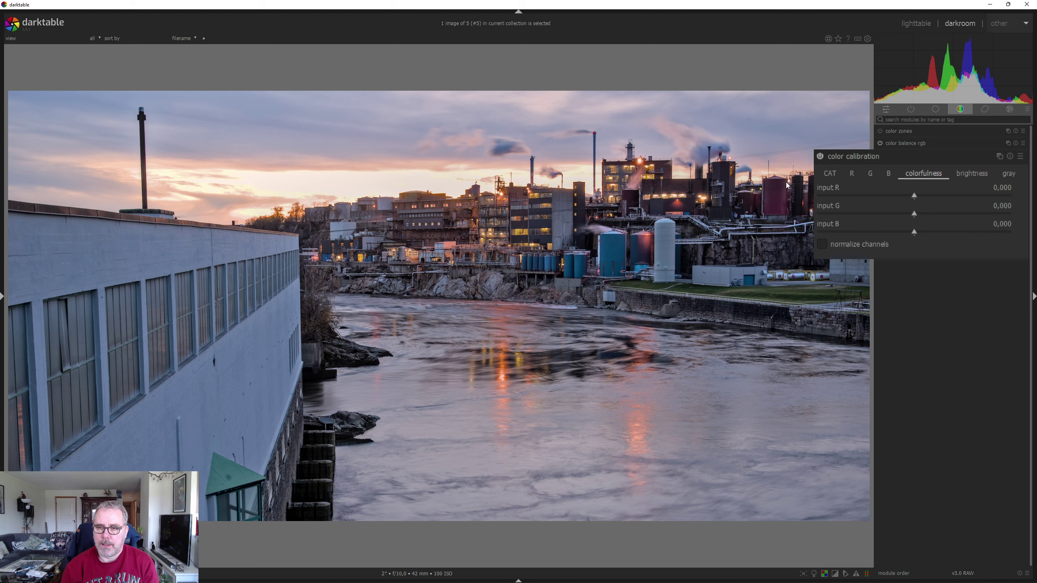
pyautogui.click(954, 195)
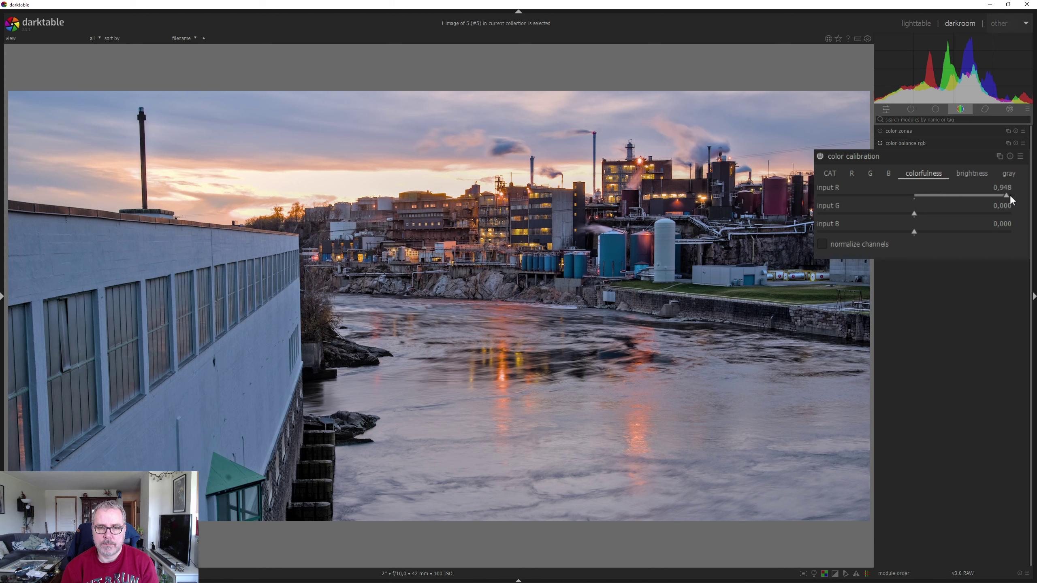
pyautogui.click(847, 195)
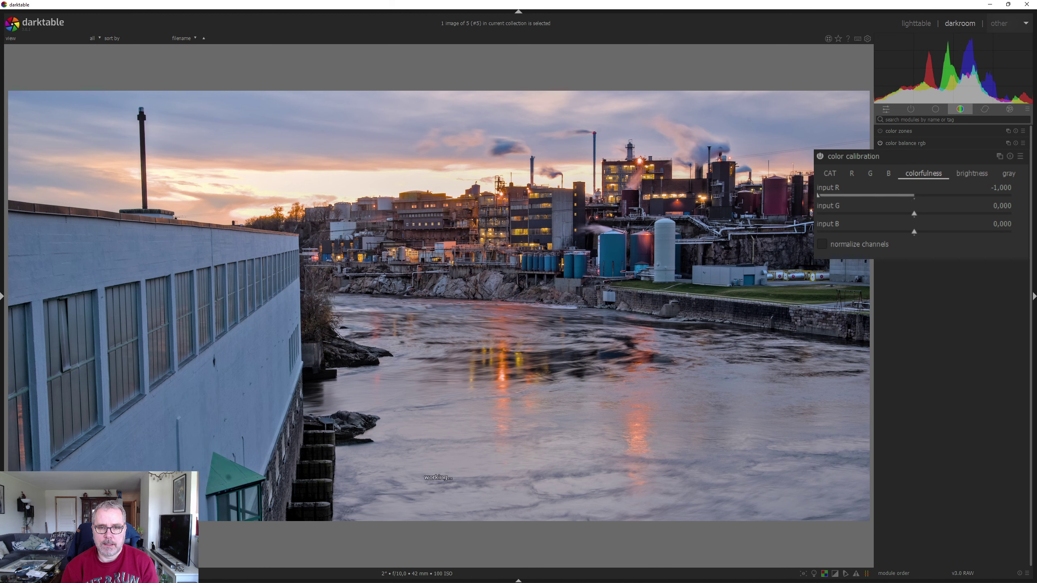
pyautogui.moveTo(824, 196); pyautogui.dragTo(932, 211)
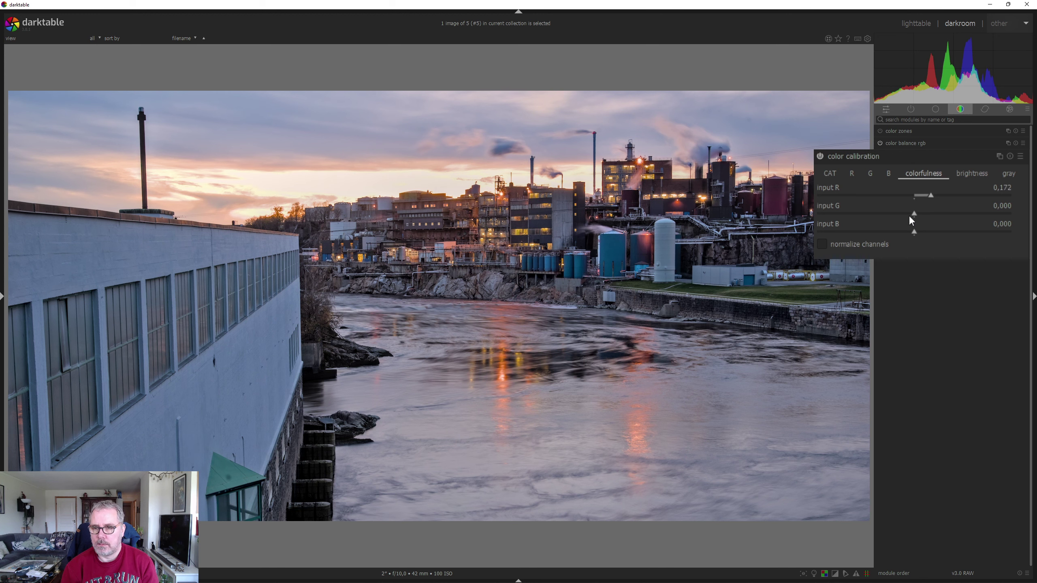
pyautogui.moveTo(916, 230)
pyautogui.mouseDown()
pyautogui.moveTo(969, 228)
pyautogui.moveTo(869, 244)
pyautogui.moveTo(942, 241)
pyautogui.mouseUp()
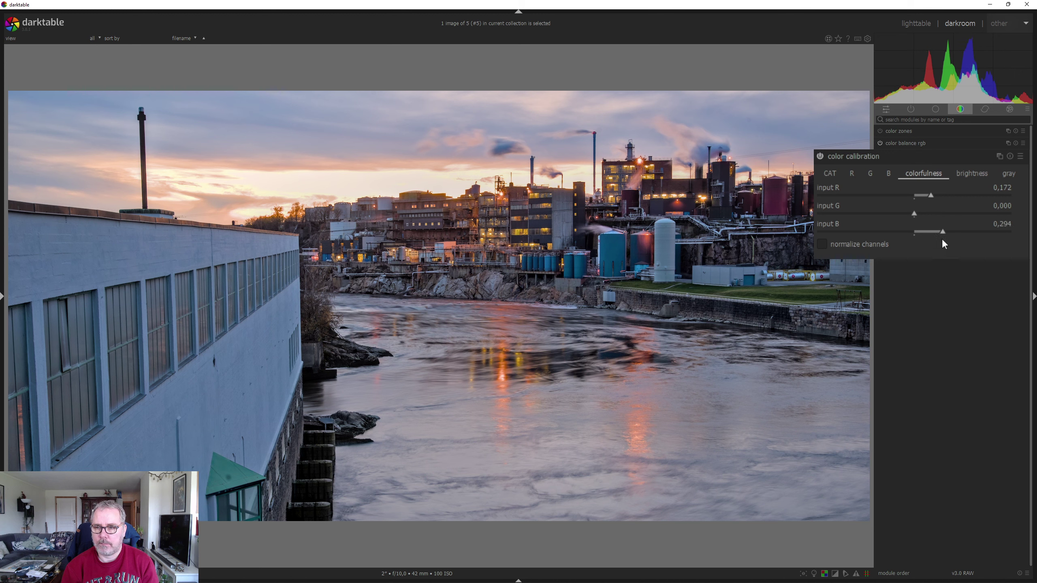
# In color calibration's brightness settings, set input R to 0.166 and input B to -0.131, and collapse the module
pyautogui.click(977, 176)
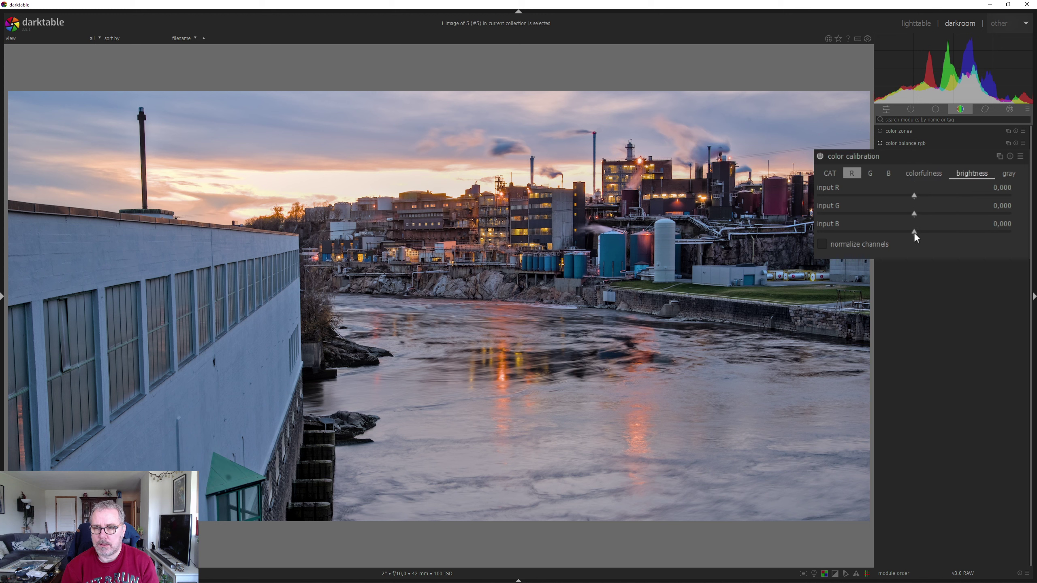
pyautogui.moveTo(914, 232); pyautogui.dragTo(901, 234)
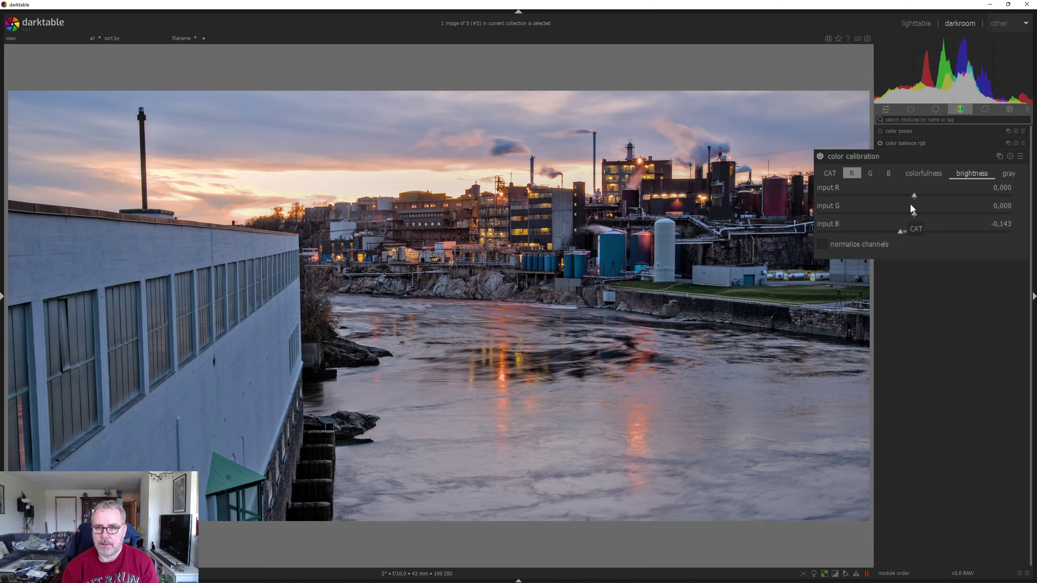
pyautogui.moveTo(918, 196); pyautogui.dragTo(930, 197)
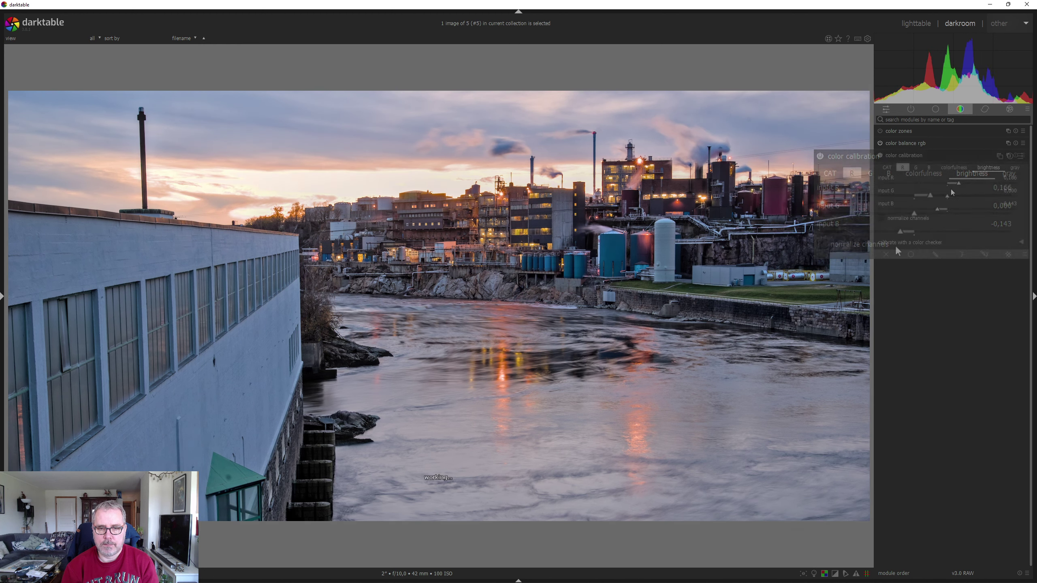
pyautogui.moveTo(939, 210); pyautogui.dragTo(939, 210)
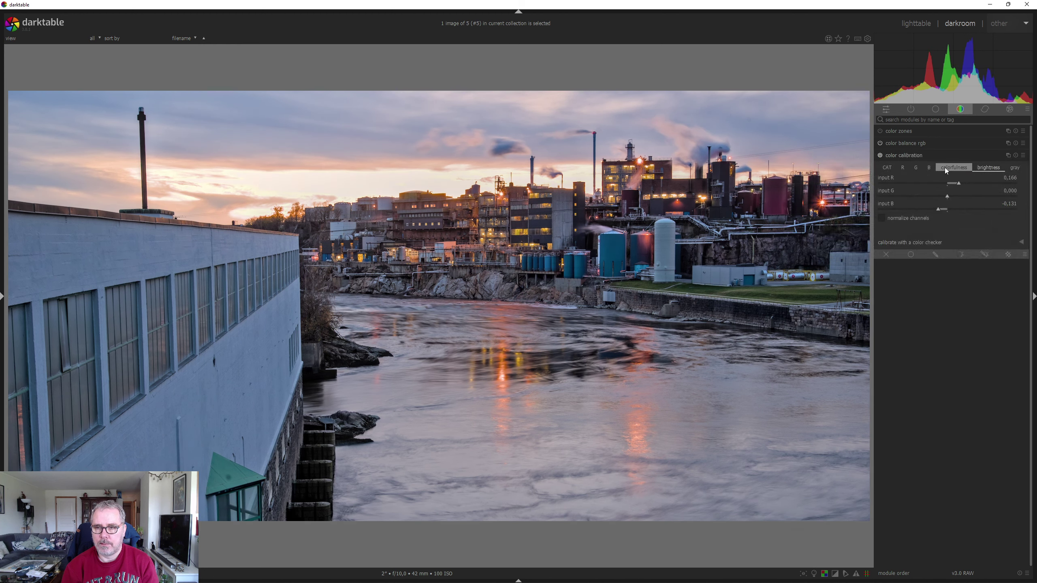
pyautogui.click(929, 157)
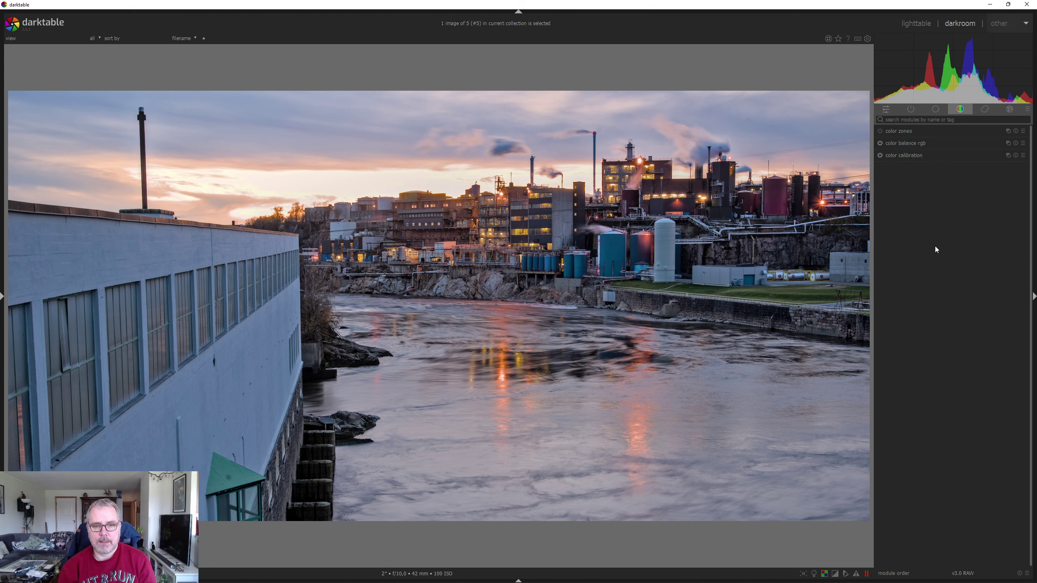
# Lower the exposure of the second exposure instance (exposure 1) to 0.18 EV and collapse the module
pyautogui.click(946, 109)
pyautogui.click(934, 182)
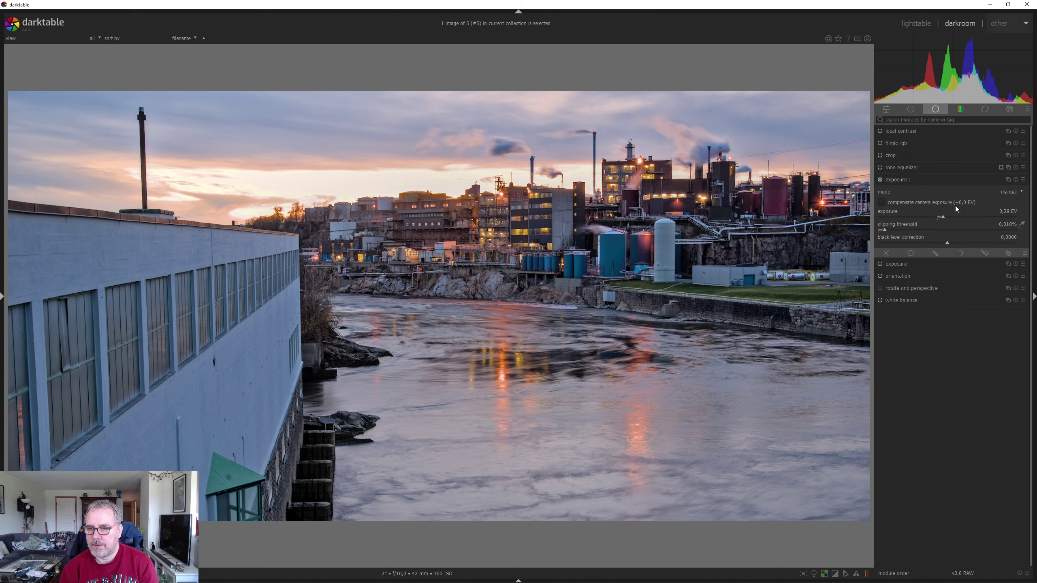
pyautogui.moveTo(943, 217); pyautogui.dragTo(941, 217)
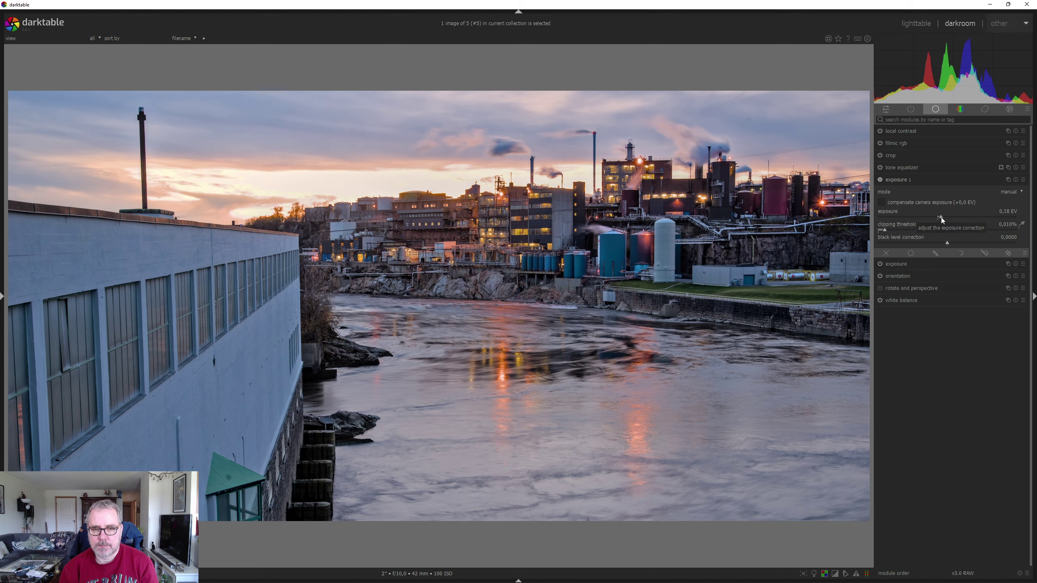
pyautogui.click(911, 180)
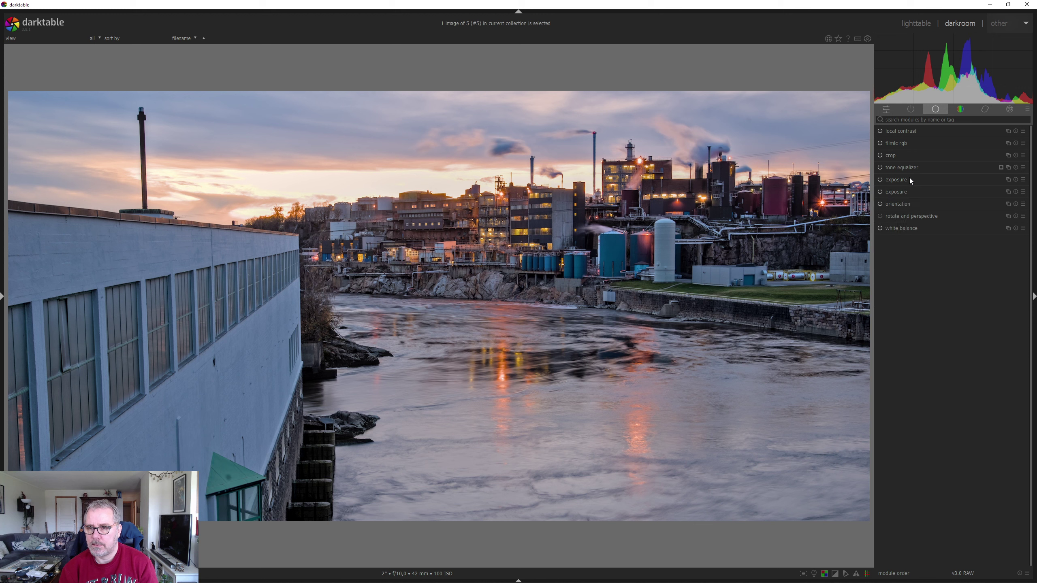
# Raise the filmic rgb look contrast to 1.360 after trying 1.324, and collapse the module
pyautogui.click(913, 144)
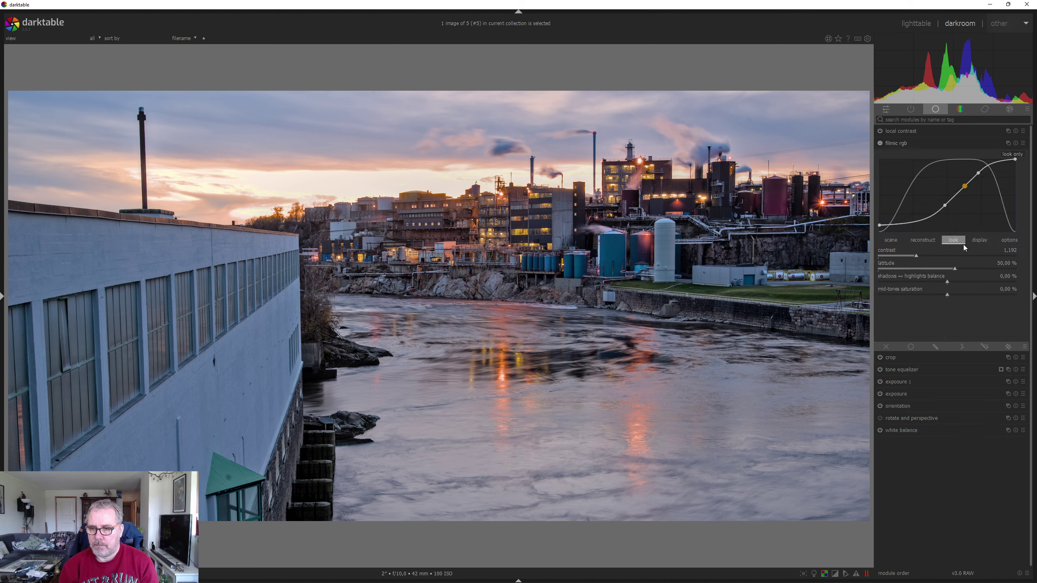
pyautogui.click(923, 255)
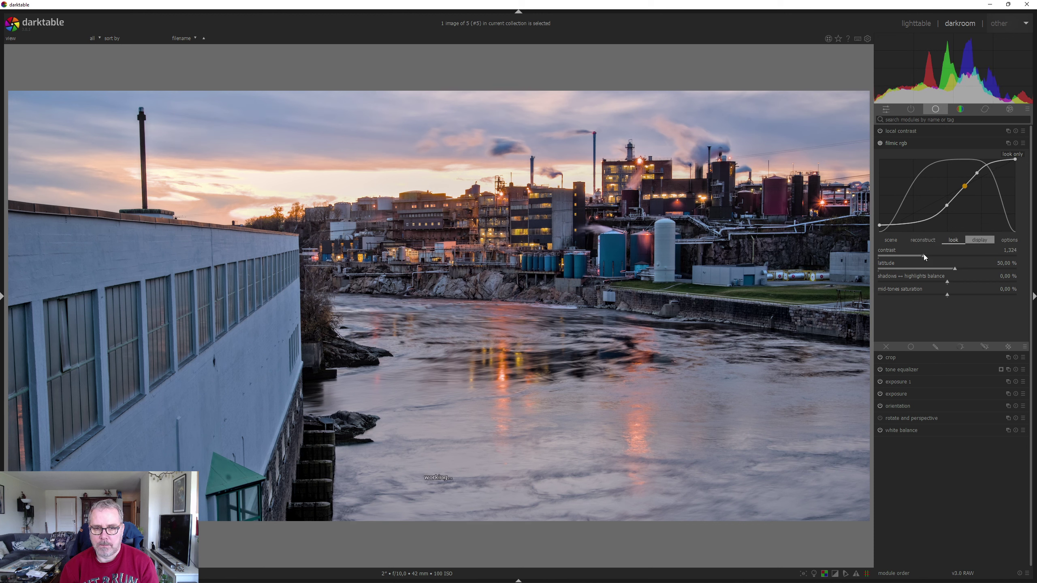
pyautogui.click(926, 254)
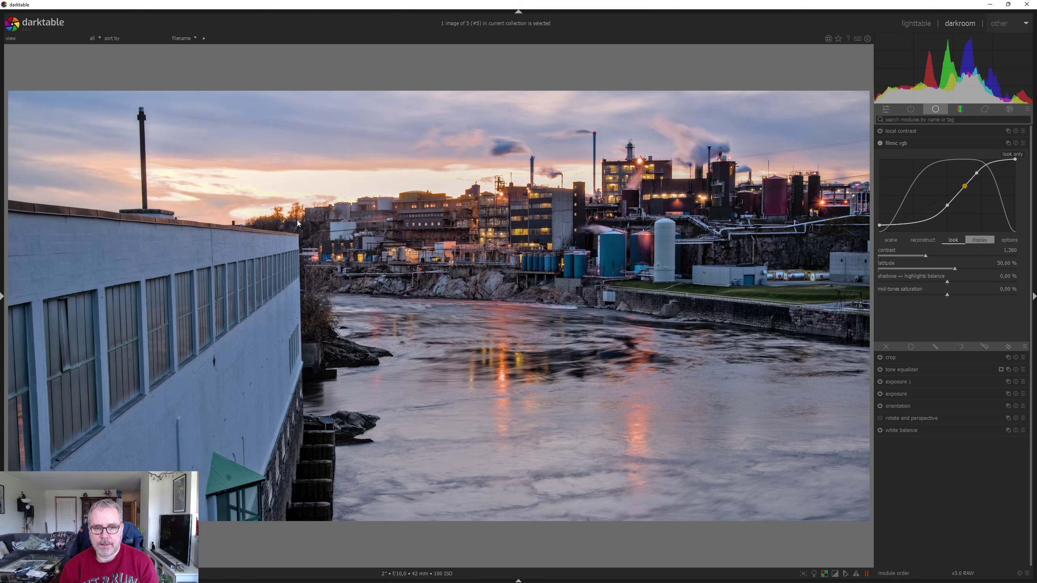
pyautogui.click(923, 145)
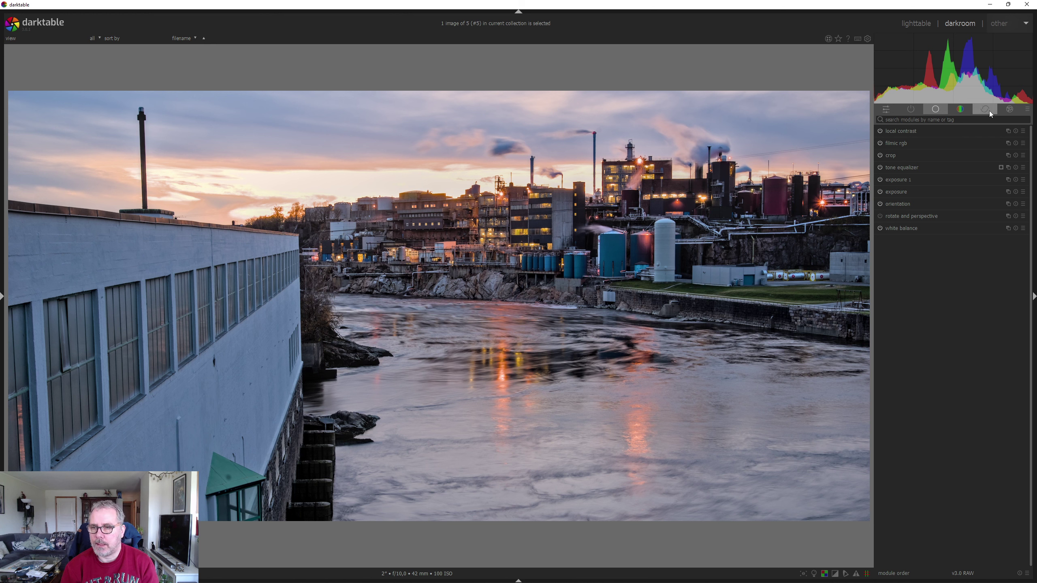
# Add vignetting, try smaller scales, and widen its ellipse to a scale of 81.01% and a width/height ratio of 1.429
pyautogui.click(1012, 110)
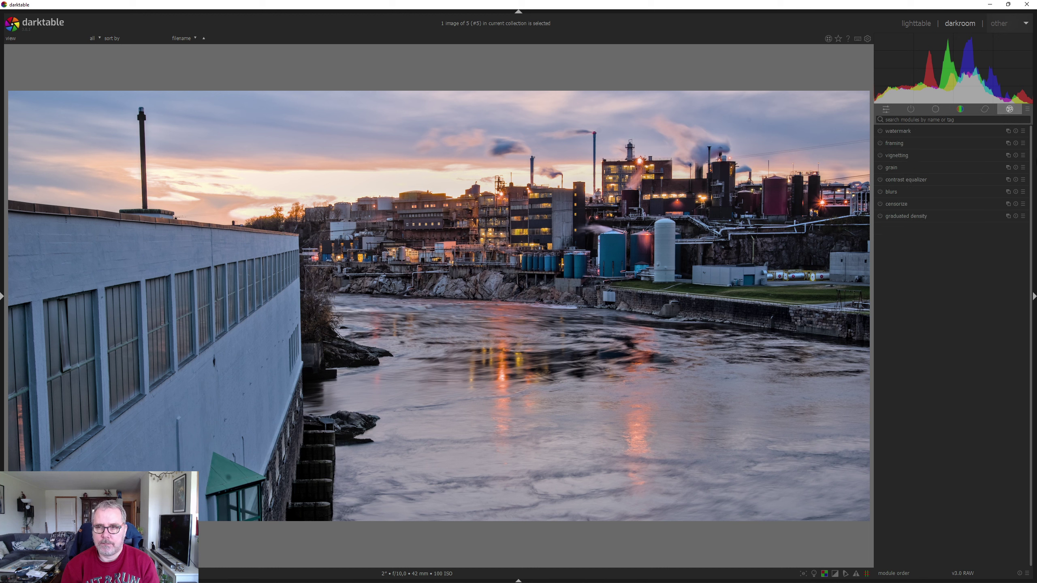
pyautogui.click(925, 156)
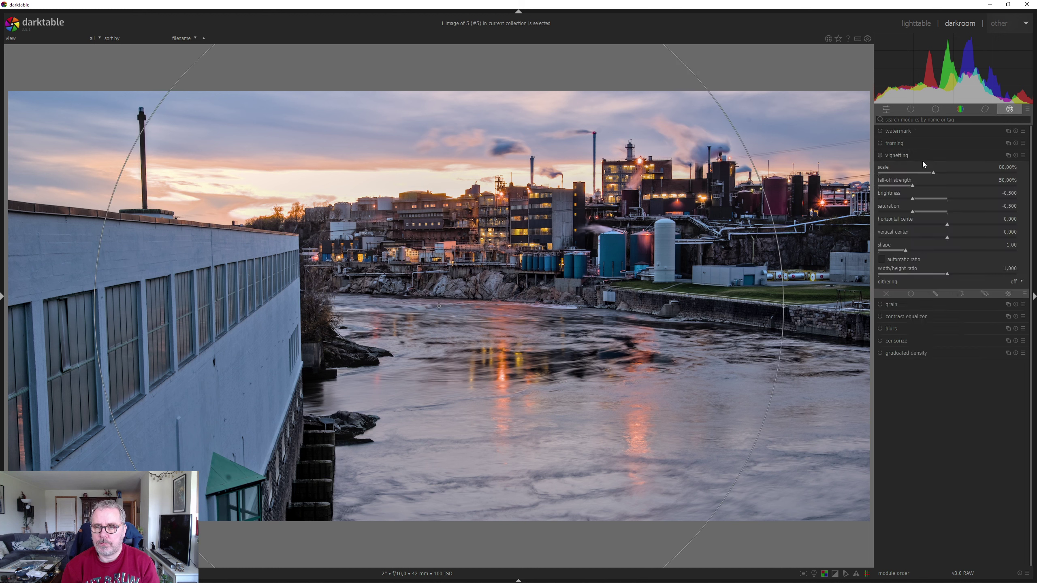
pyautogui.click(918, 172)
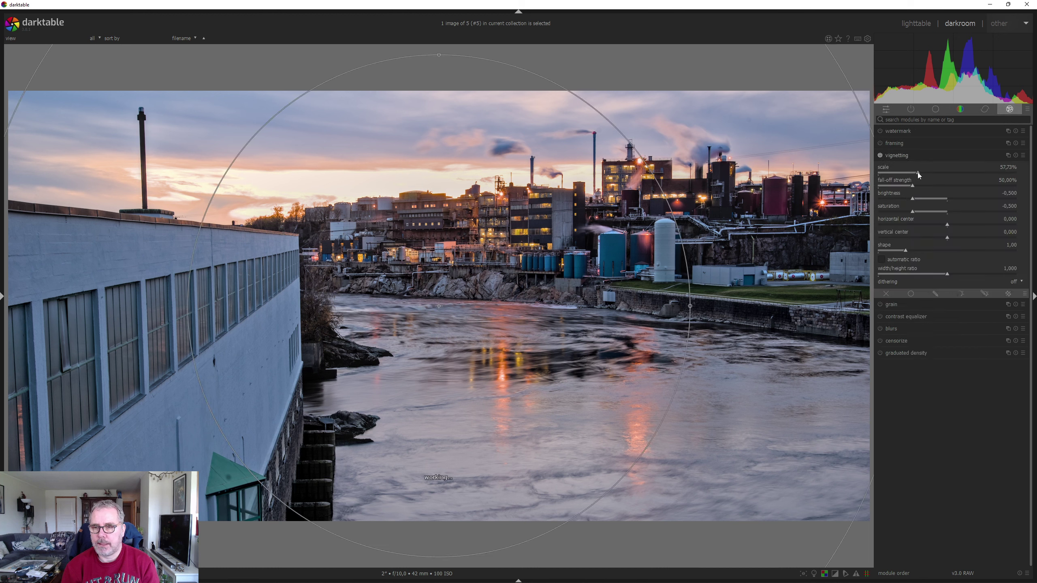
pyautogui.click(909, 173)
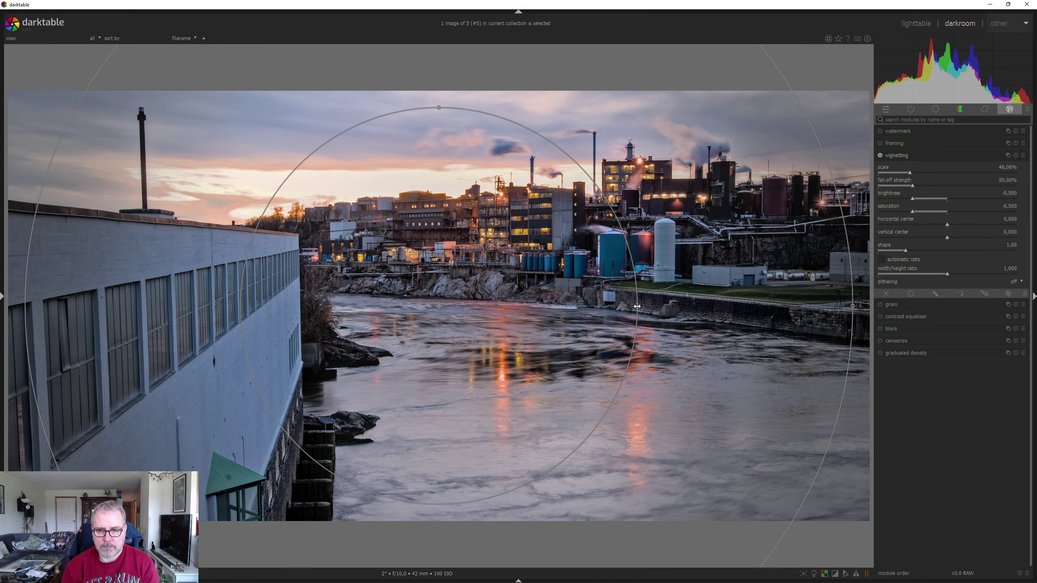
pyautogui.moveTo(638, 306); pyautogui.dragTo(788, 322)
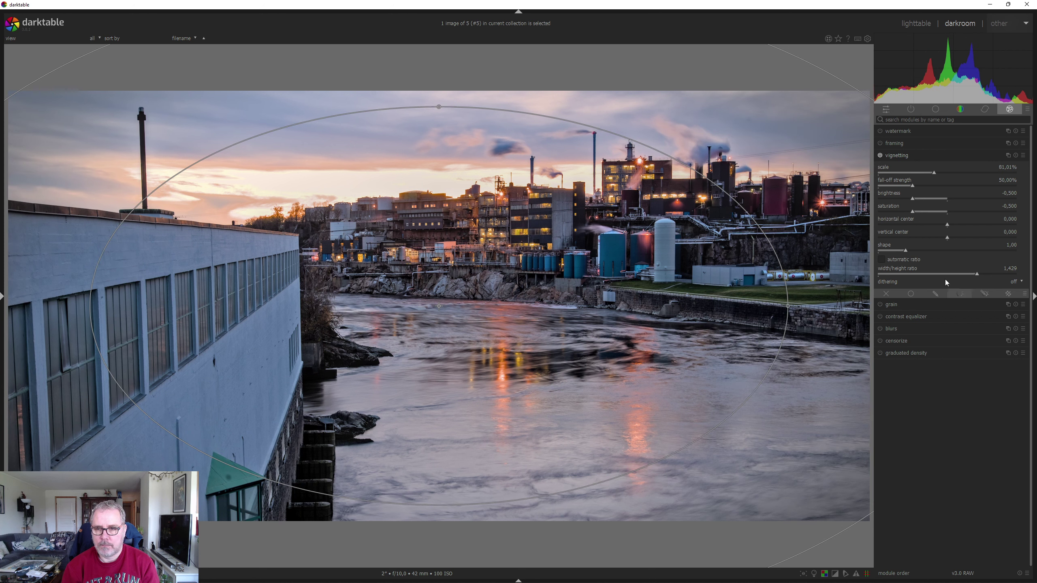
# Set the vignette's saturation to 0.003 and brightness to -0.563, and flatten its ellipse to a width/height ratio of 1.488
pyautogui.click(946, 212)
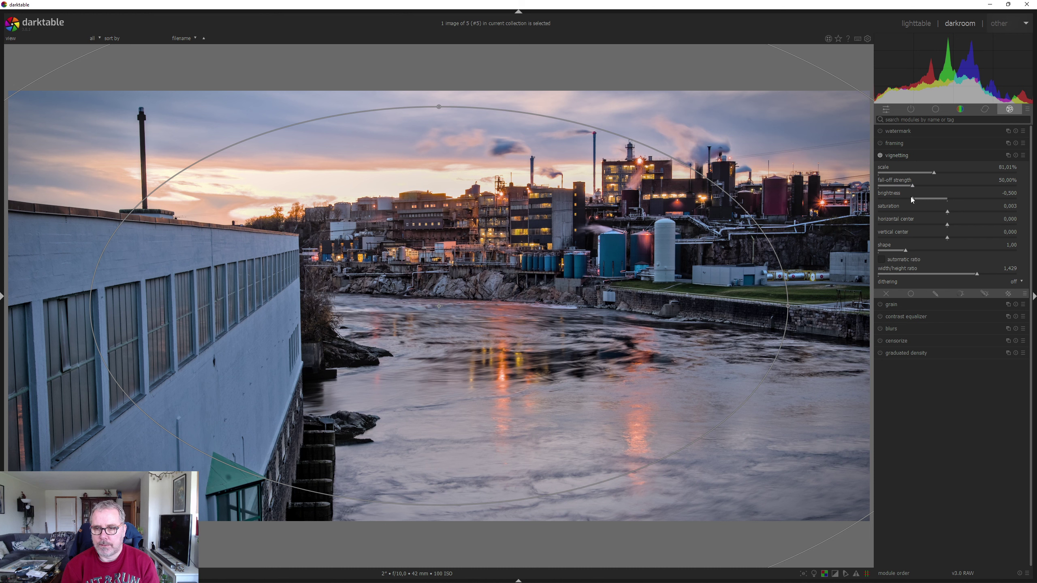
pyautogui.moveTo(911, 197); pyautogui.dragTo(909, 198)
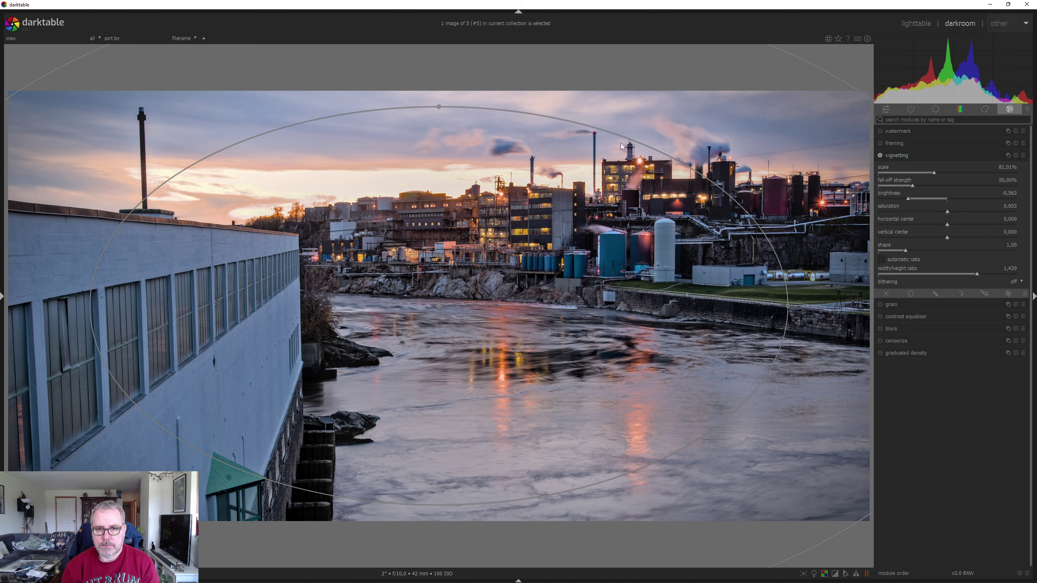
pyautogui.moveTo(428, 107); pyautogui.dragTo(432, 128)
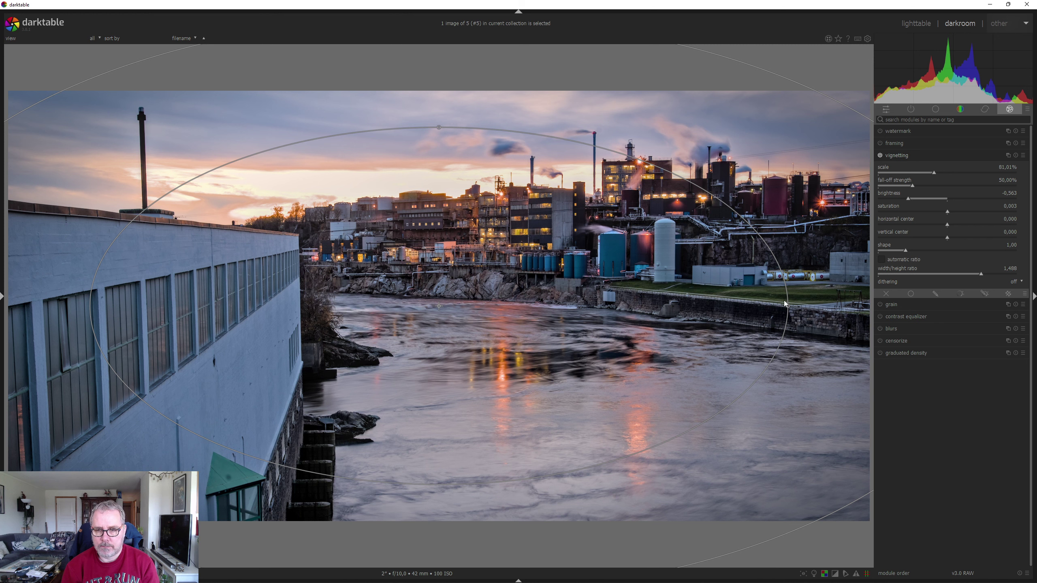
# Narrow the vignette's ellipse to a scale of 76.49% and a width/height ratio of 1.456, collapse vignetting, and compare it off and on
pyautogui.moveTo(787, 307); pyautogui.dragTo(769, 309)
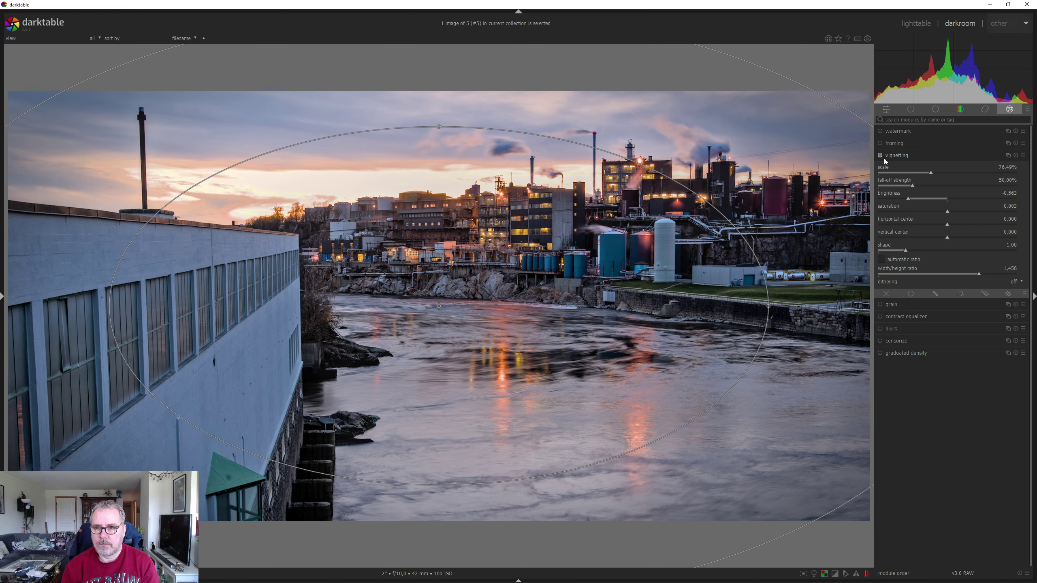
pyautogui.click(897, 157)
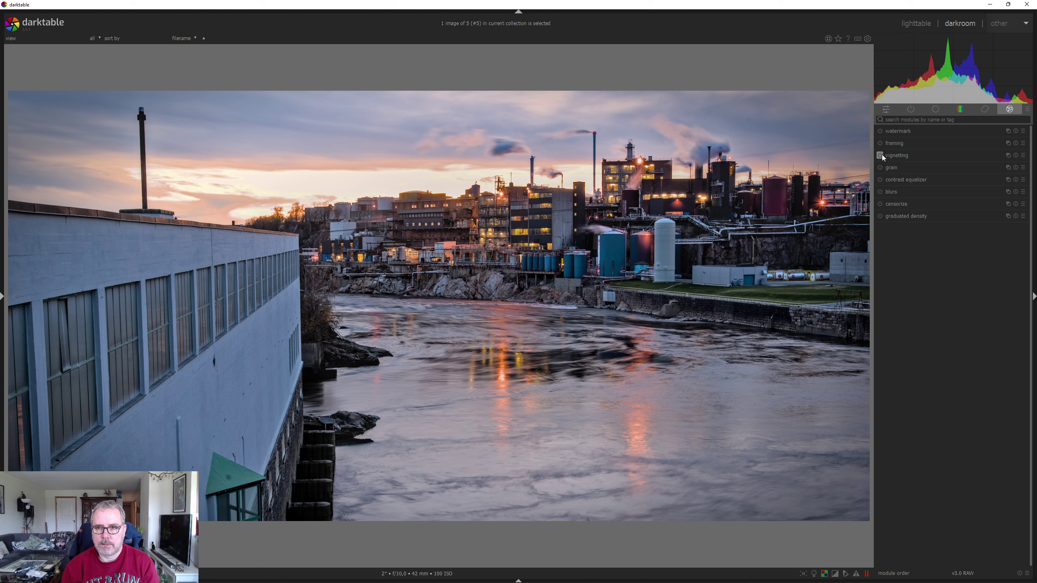
pyautogui.click(880, 155)
pyautogui.click(880, 156)
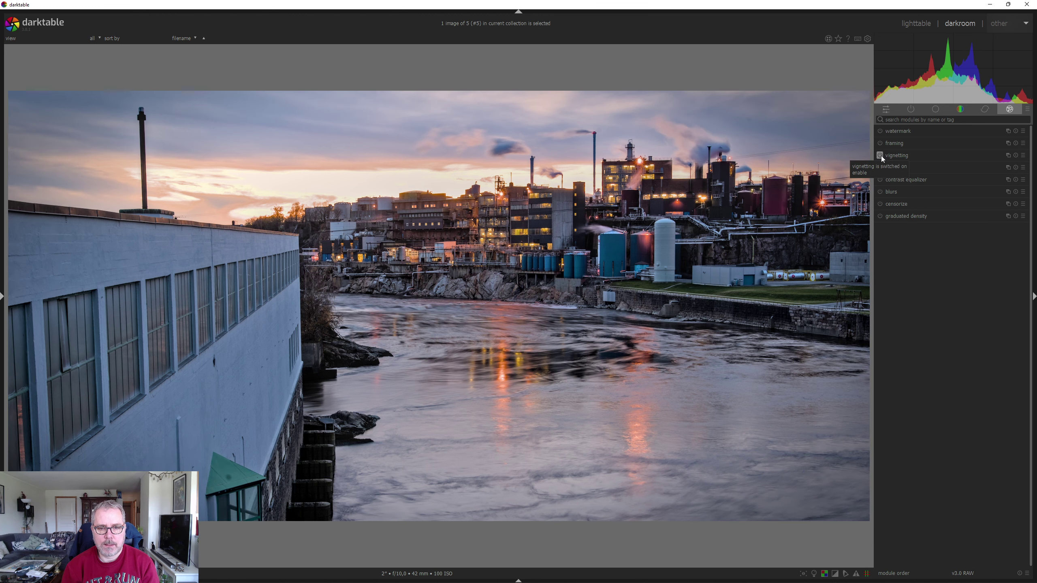
# Raise the vignetting fall-off strength to 60.06%, collapse the module, and compare the photo without and with the effect
pyautogui.click(898, 156)
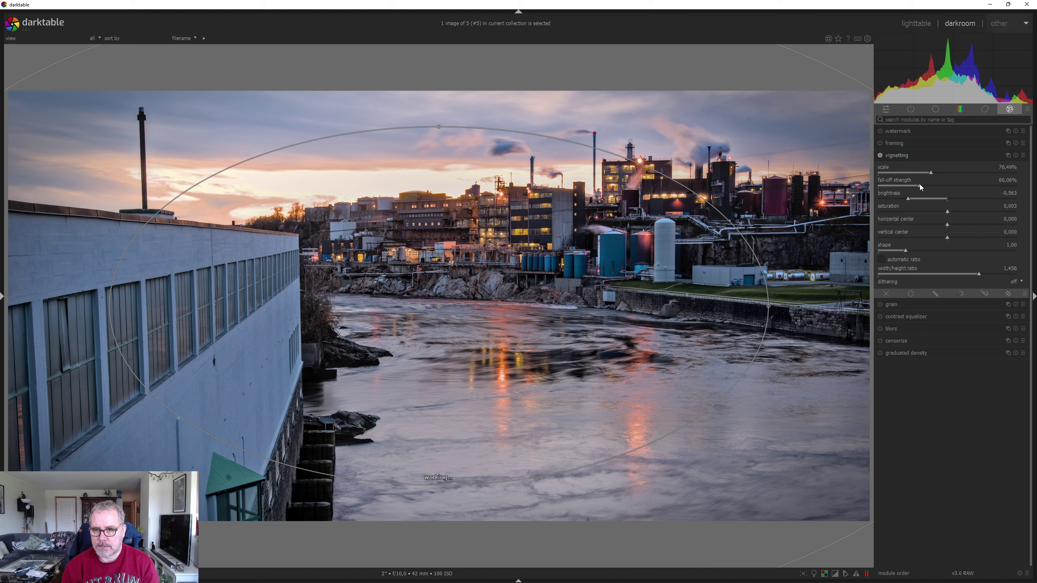
pyautogui.click(919, 186)
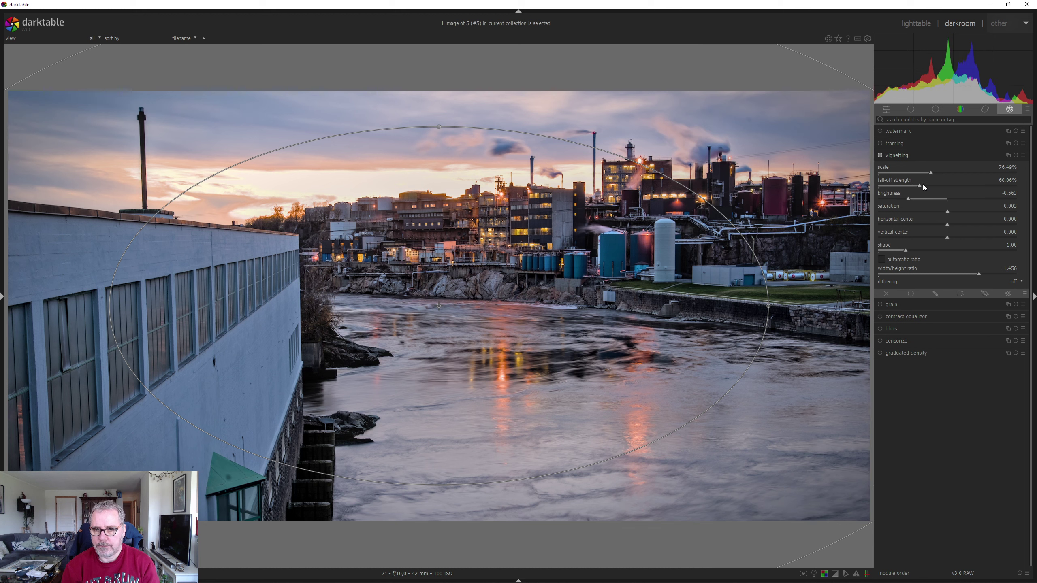
pyautogui.click(897, 155)
pyautogui.click(881, 156)
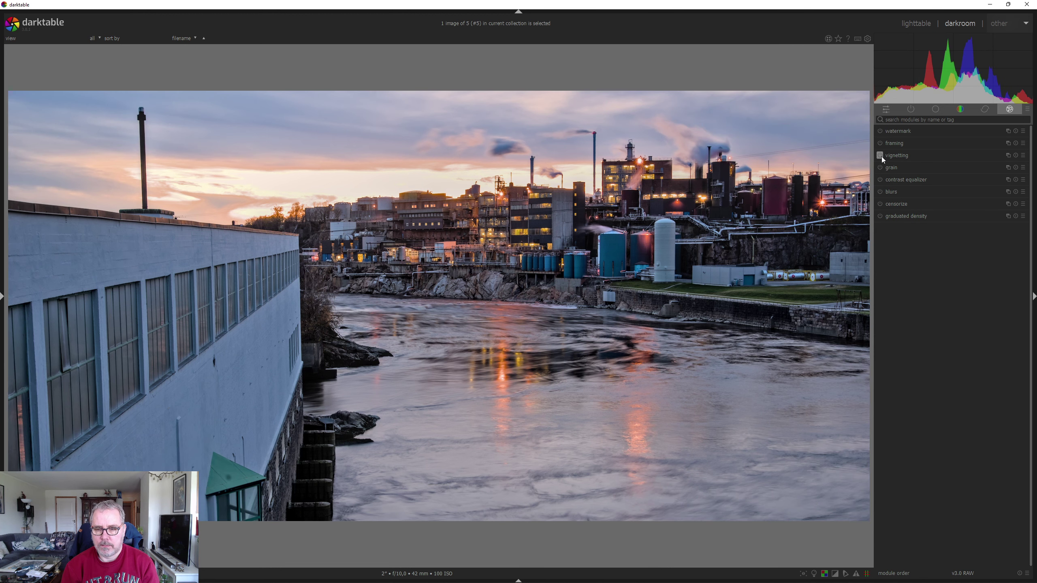
pyautogui.click(881, 156)
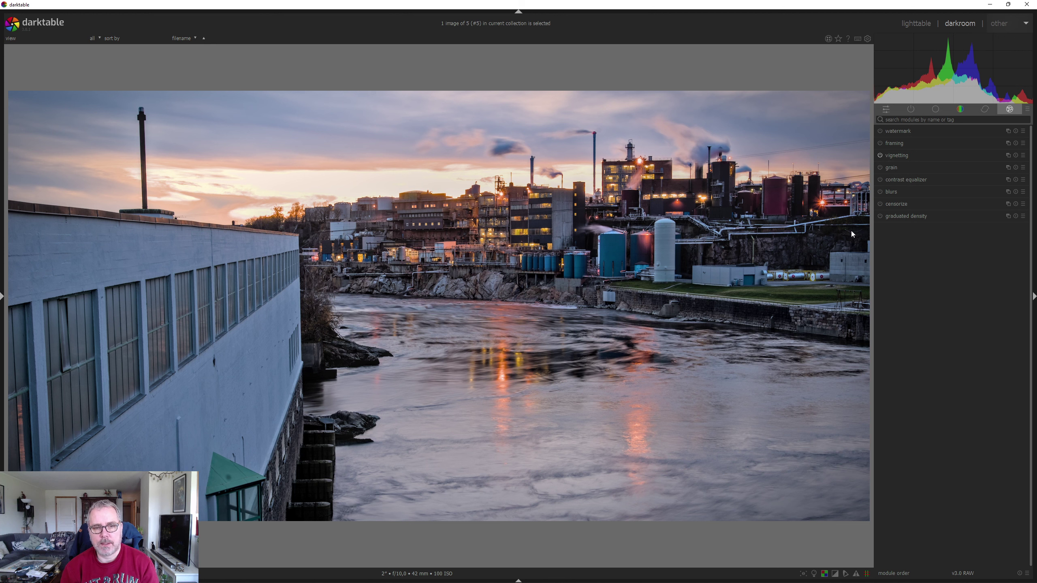
# Lower the highlights under perceptual brilliance grading in color balance rgb to -22.38%
pyautogui.click(958, 110)
pyautogui.click(932, 144)
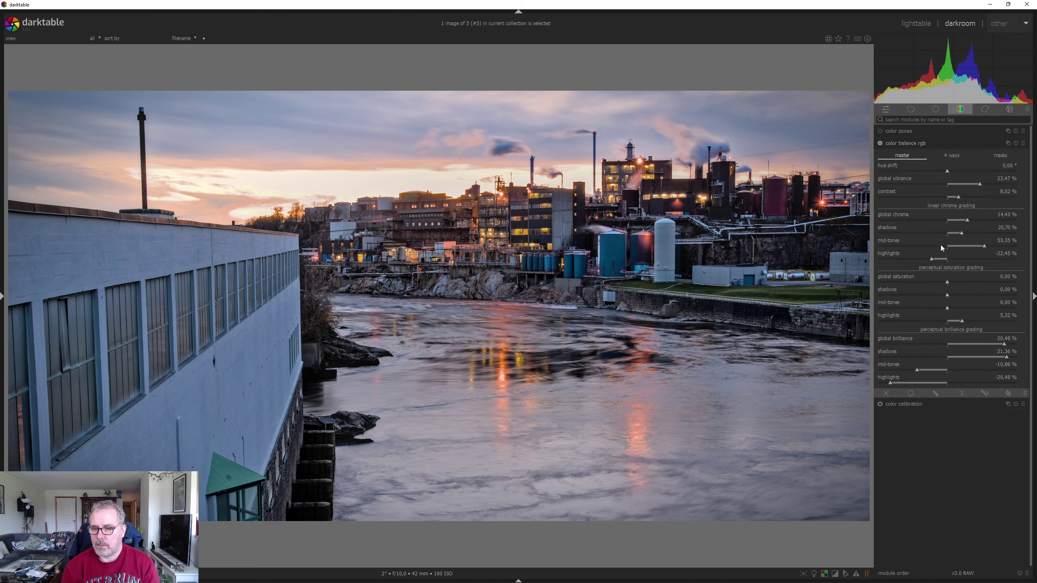
pyautogui.click(885, 384)
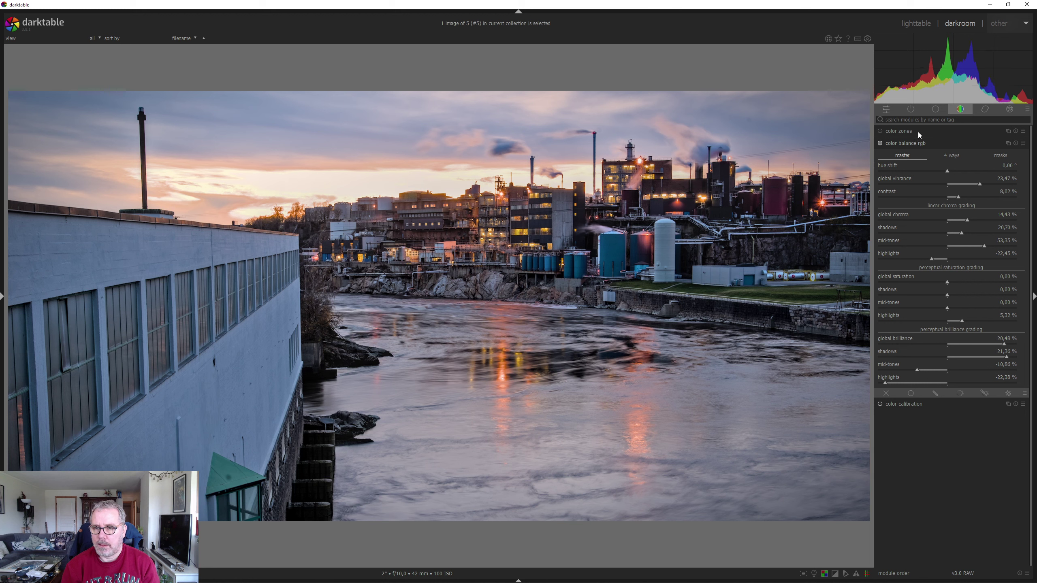
# Darken the bright sky in the tone equalizer to -0.34 EV in the +0 EV band and -0.08 EV in the -1 EV band, and collapse it
pyautogui.click(934, 109)
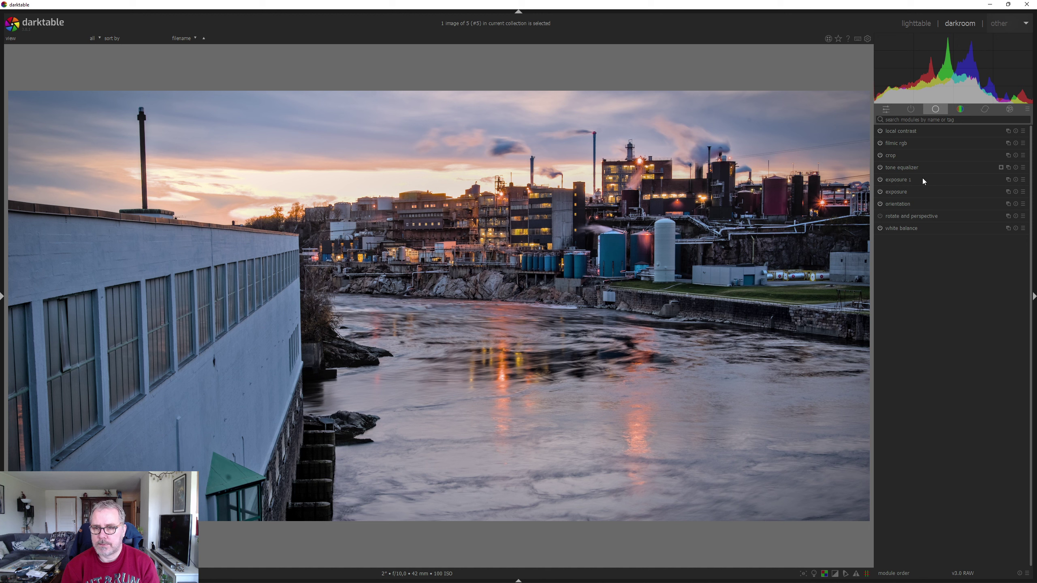
pyautogui.click(924, 165)
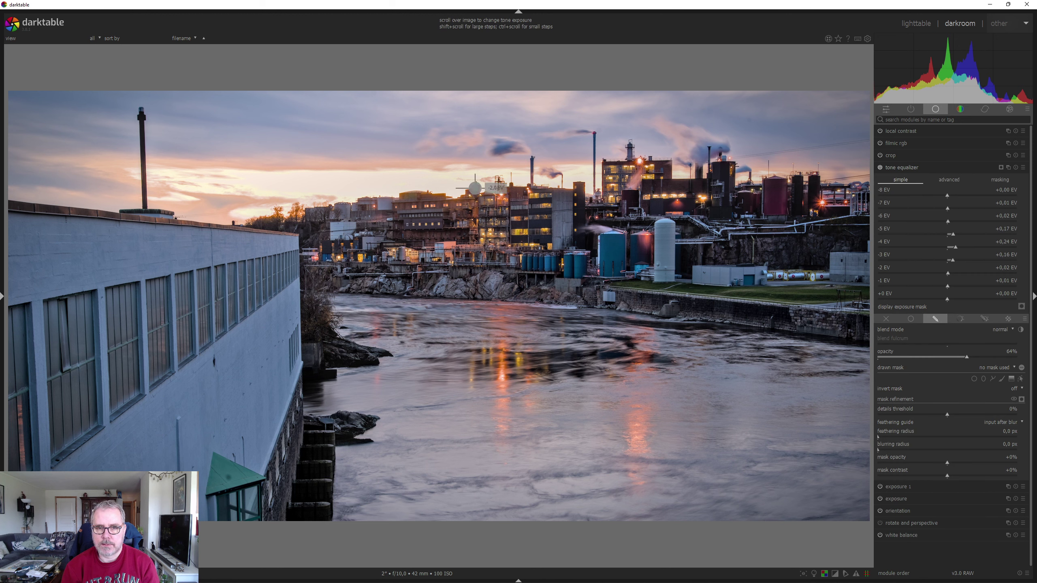
pyautogui.scroll(-2, 422, 184)
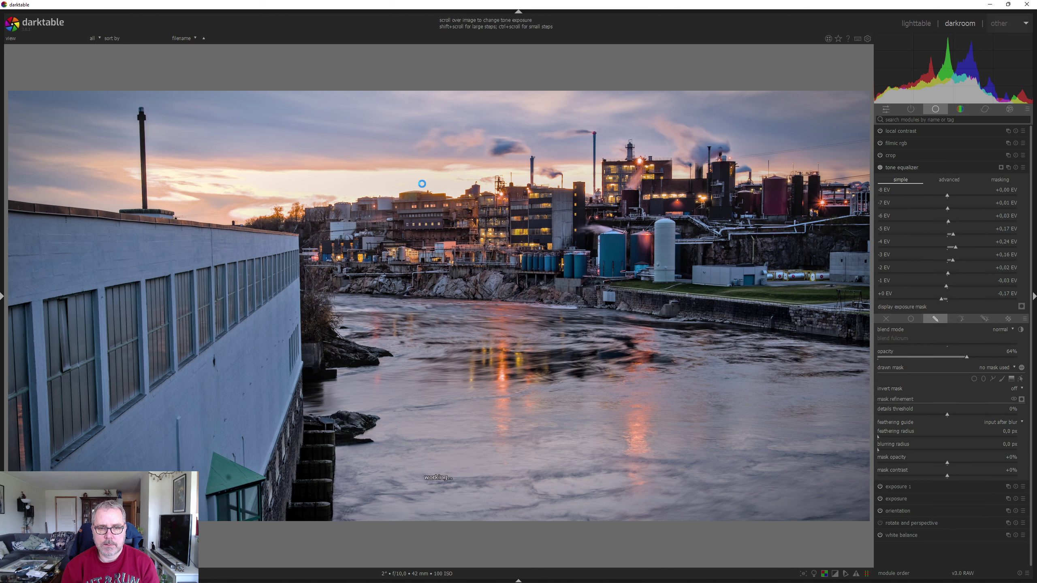
pyautogui.scroll(-2, 422, 184)
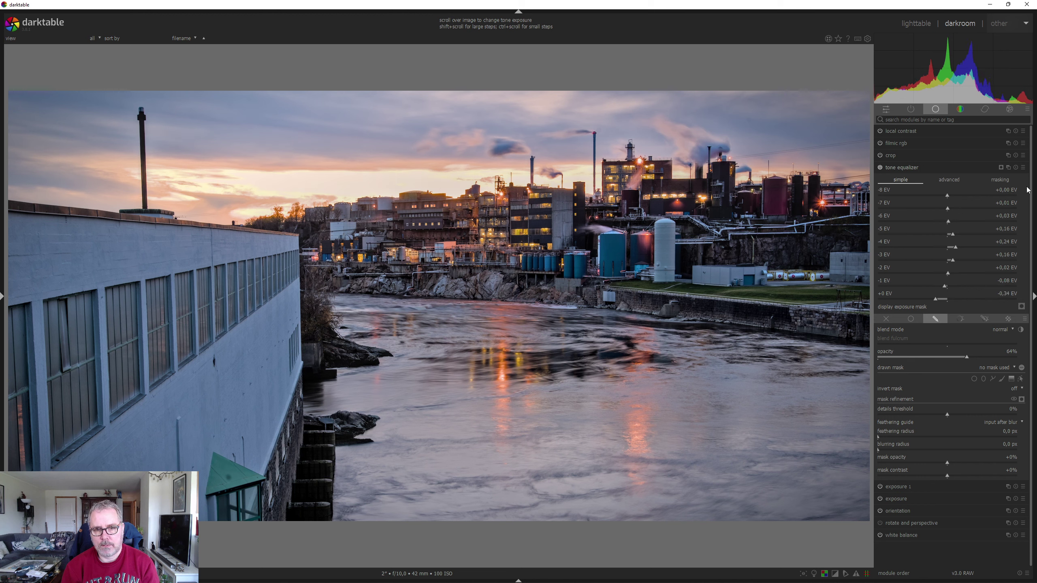
pyautogui.click(922, 167)
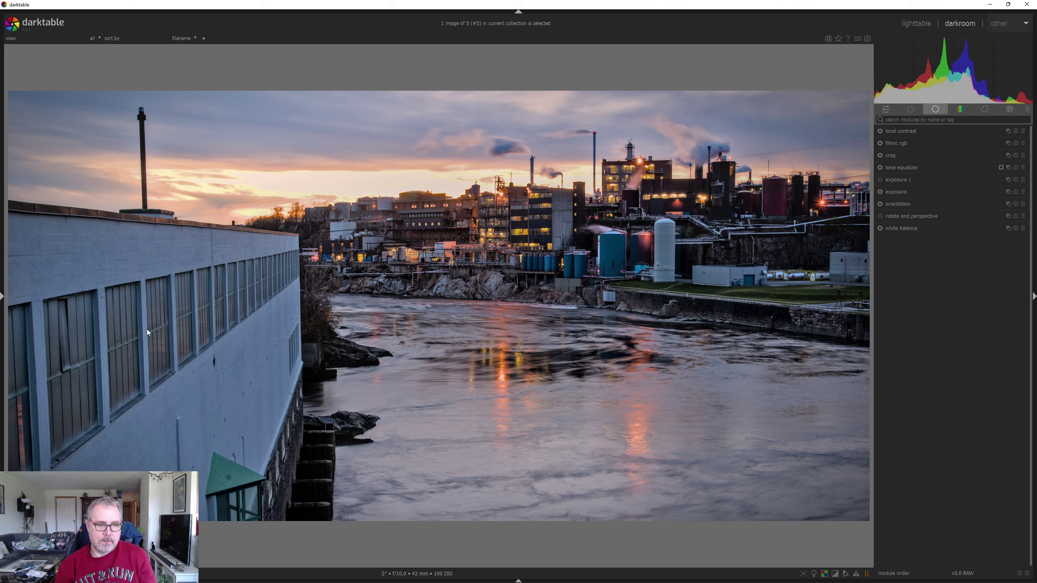
# Compare the edit with the early input color profile state (13) in the history, return to the latest exposure 1 entry, and hide the history
pyautogui.click(3, 297)
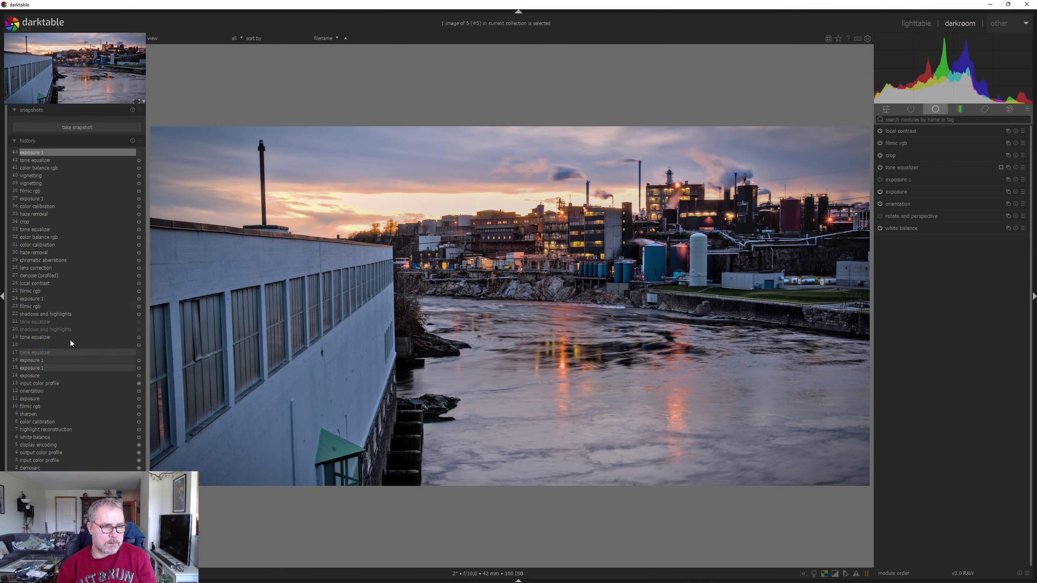
pyautogui.click(68, 384)
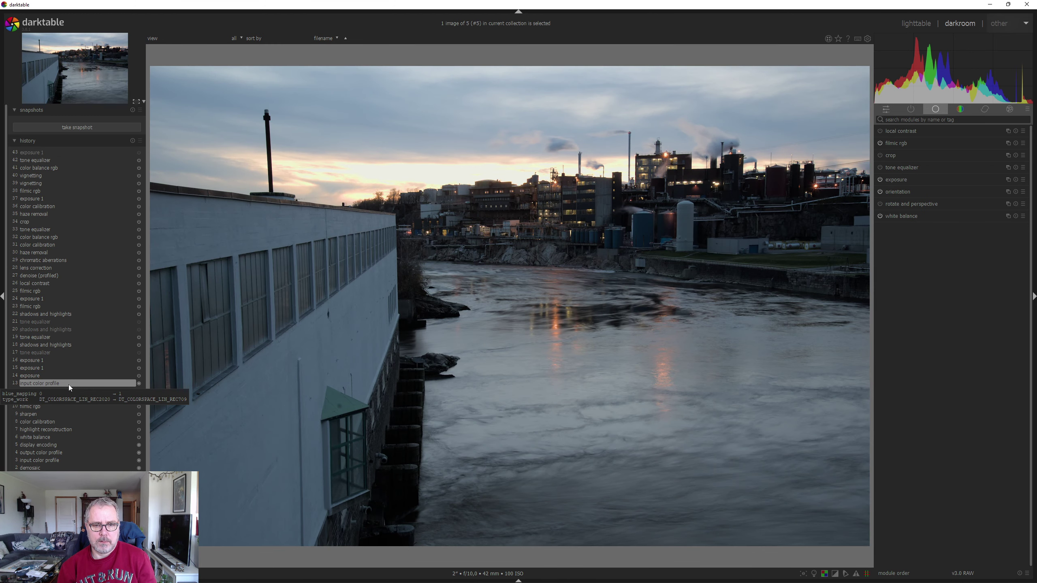
pyautogui.click(57, 152)
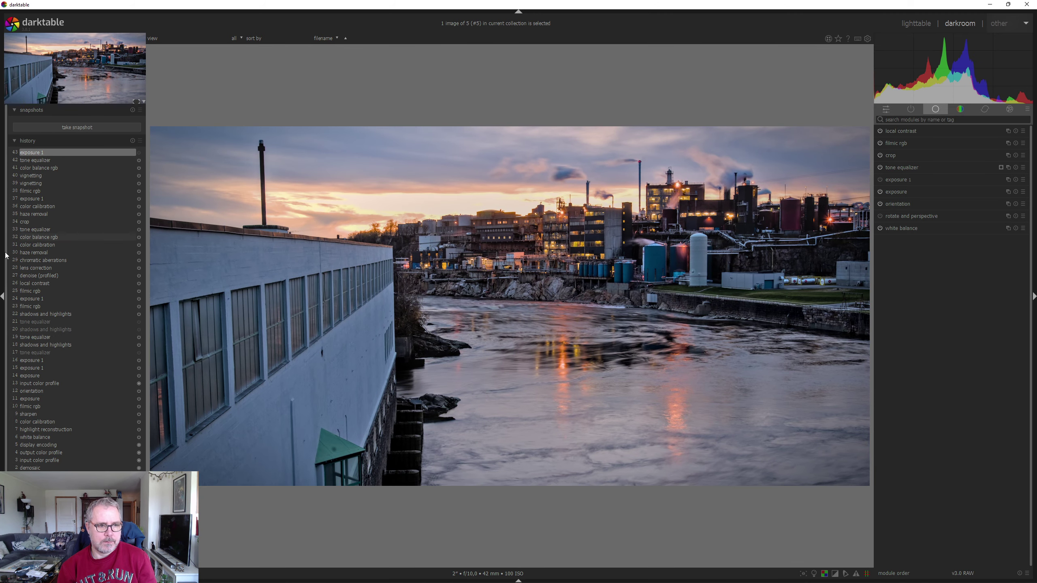
pyautogui.click(5, 295)
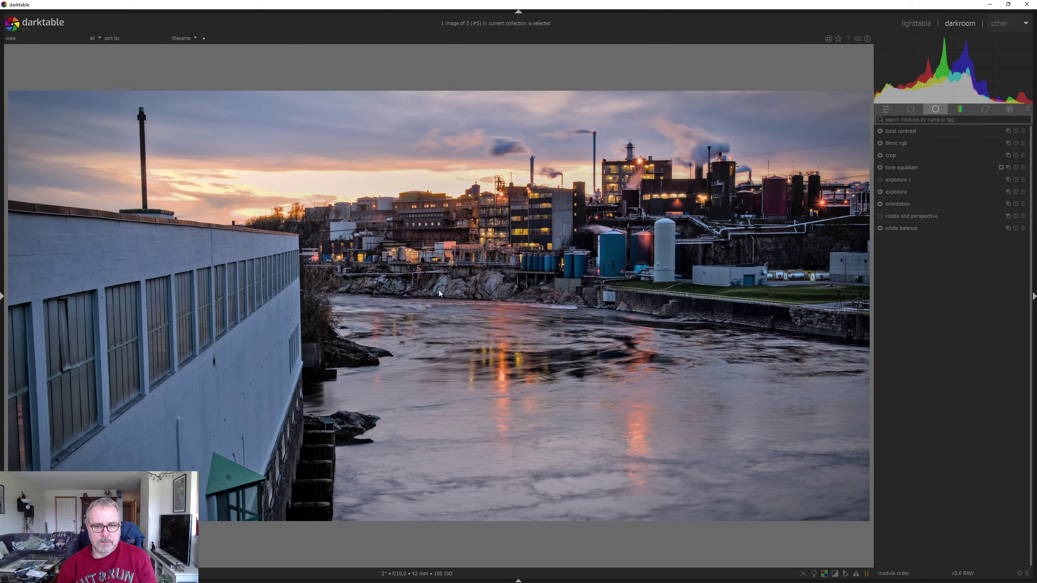